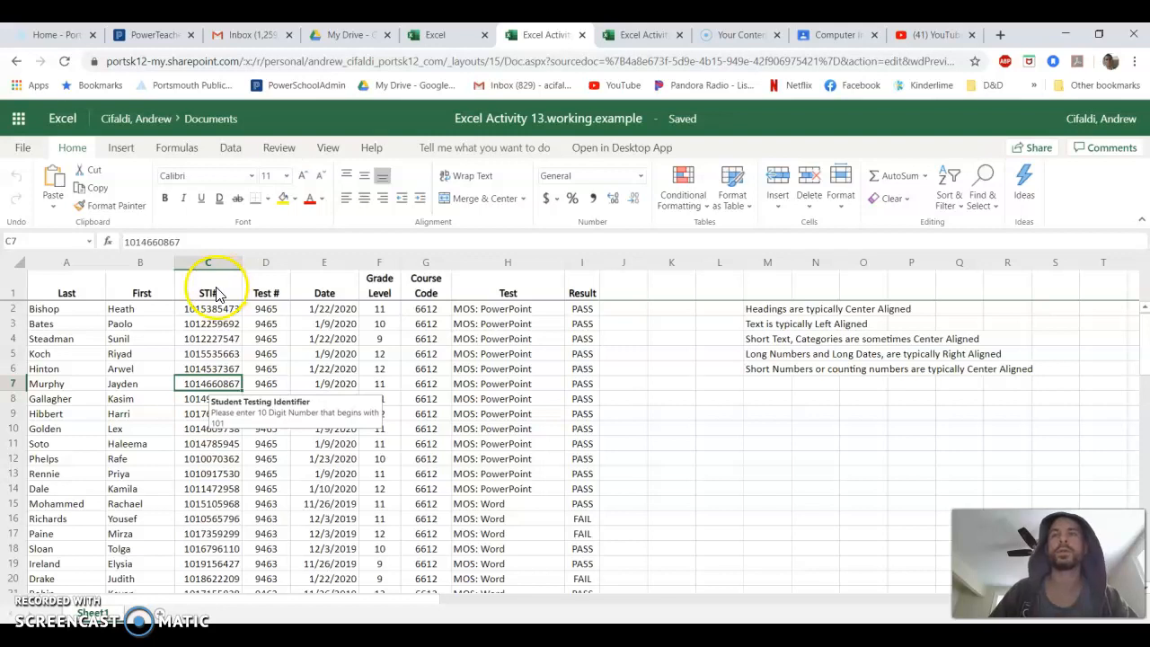
# - Examine the input message on several STI# cells, from the heading down to the empty rows below the data
pyautogui.click(215, 295)
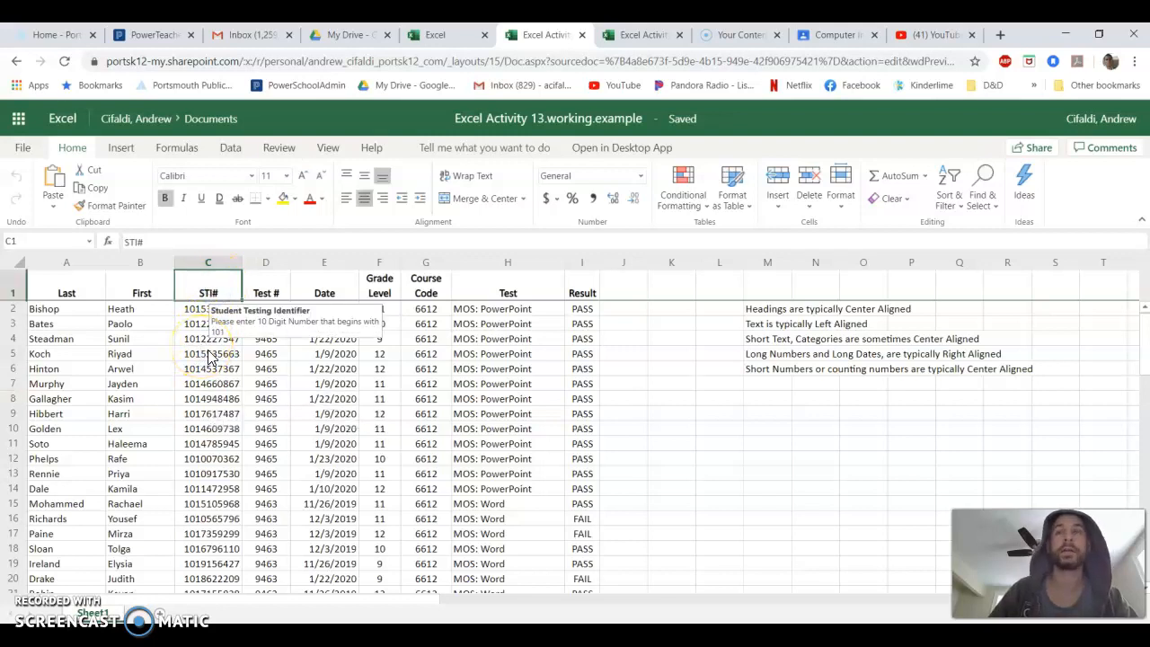
pyautogui.click(210, 355)
pyautogui.click(203, 443)
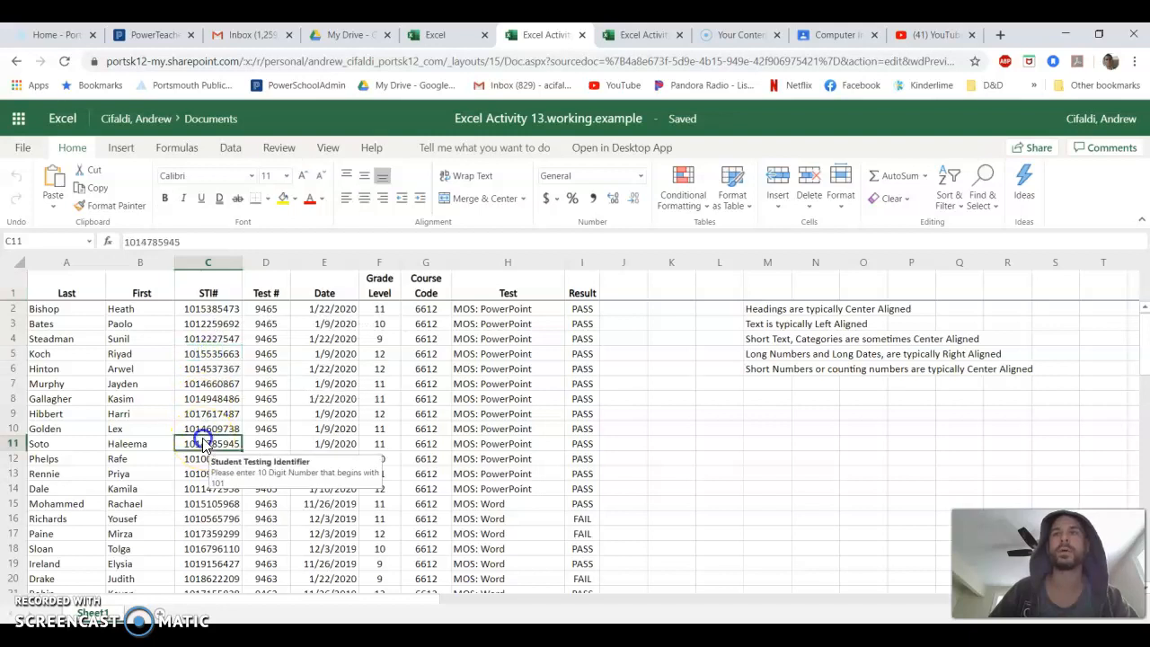
pyautogui.click(225, 341)
pyautogui.scroll(-9, 211, 485)
pyautogui.scroll(-20, 211, 486)
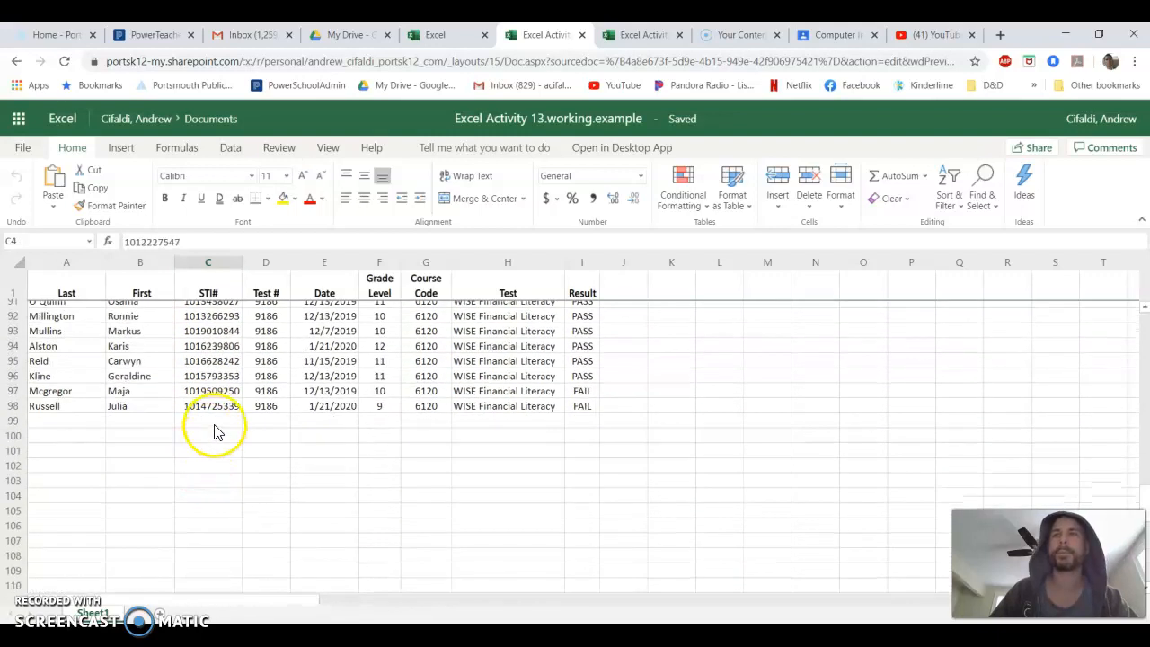
pyautogui.click(216, 423)
pyautogui.click(212, 479)
pyautogui.click(216, 553)
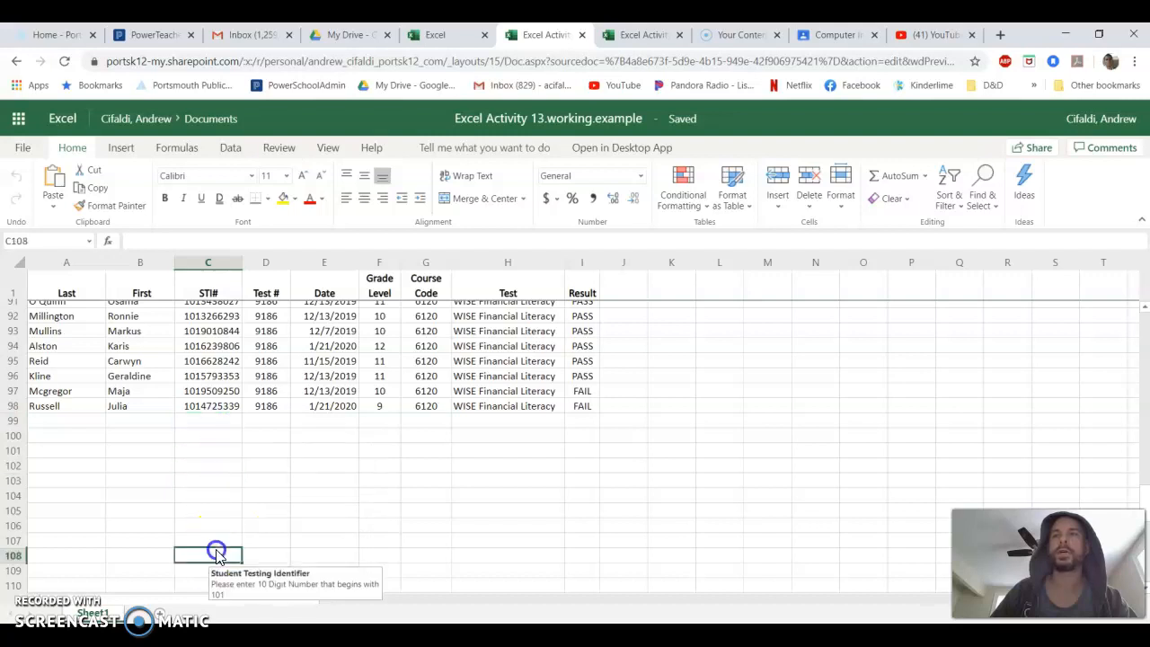
# - Test the STI# validation by entering a four-digit number in C99, and cancel the rejected entry
pyautogui.click(216, 419)
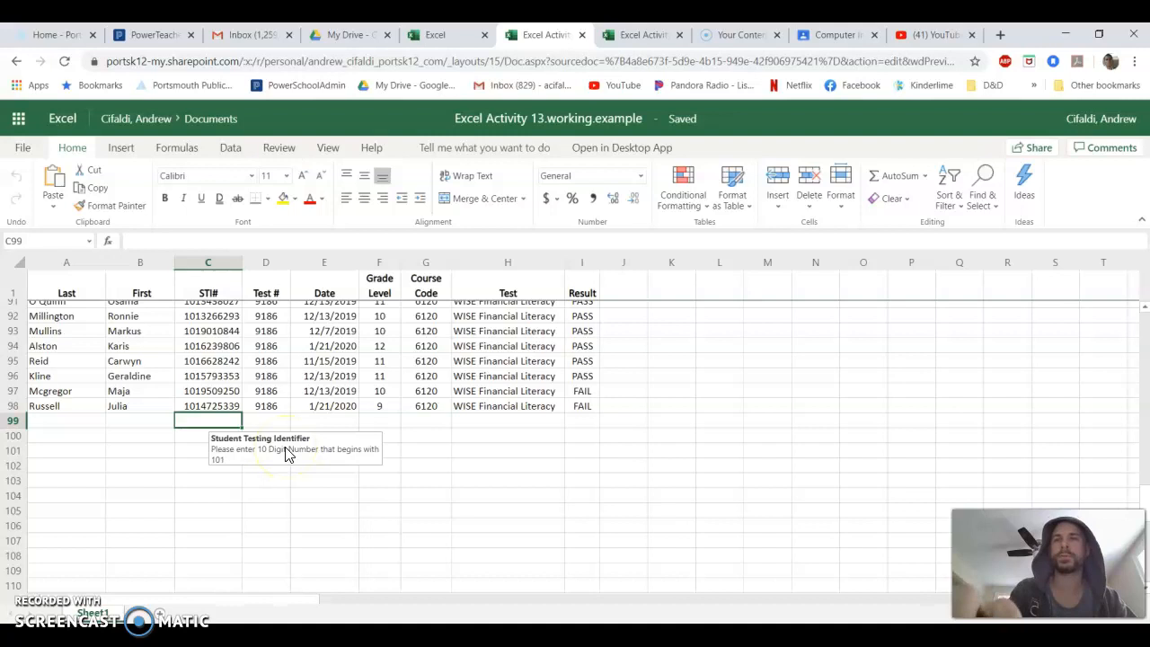
pyautogui.write('1233')
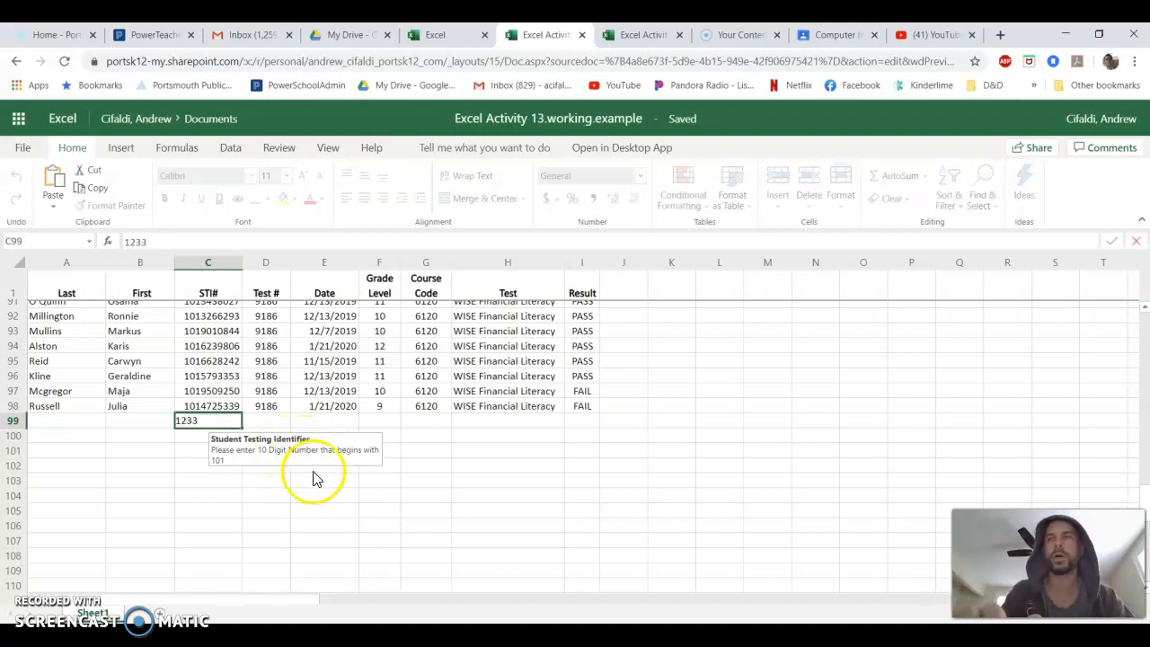
pyautogui.click(275, 508)
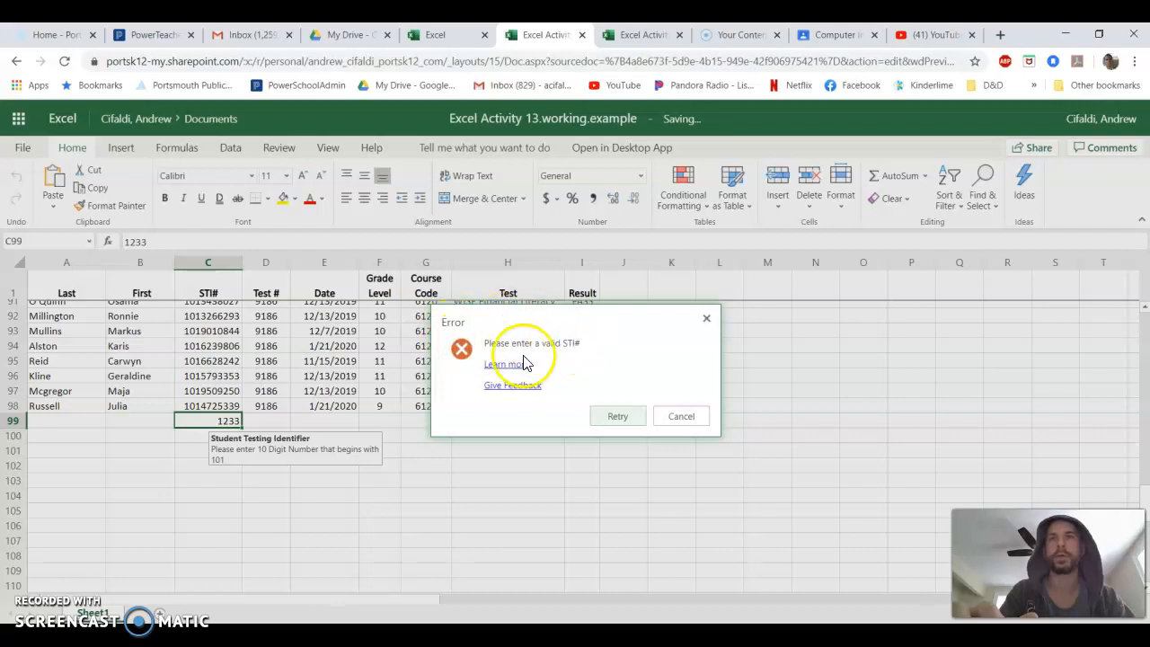
pyautogui.click(674, 421)
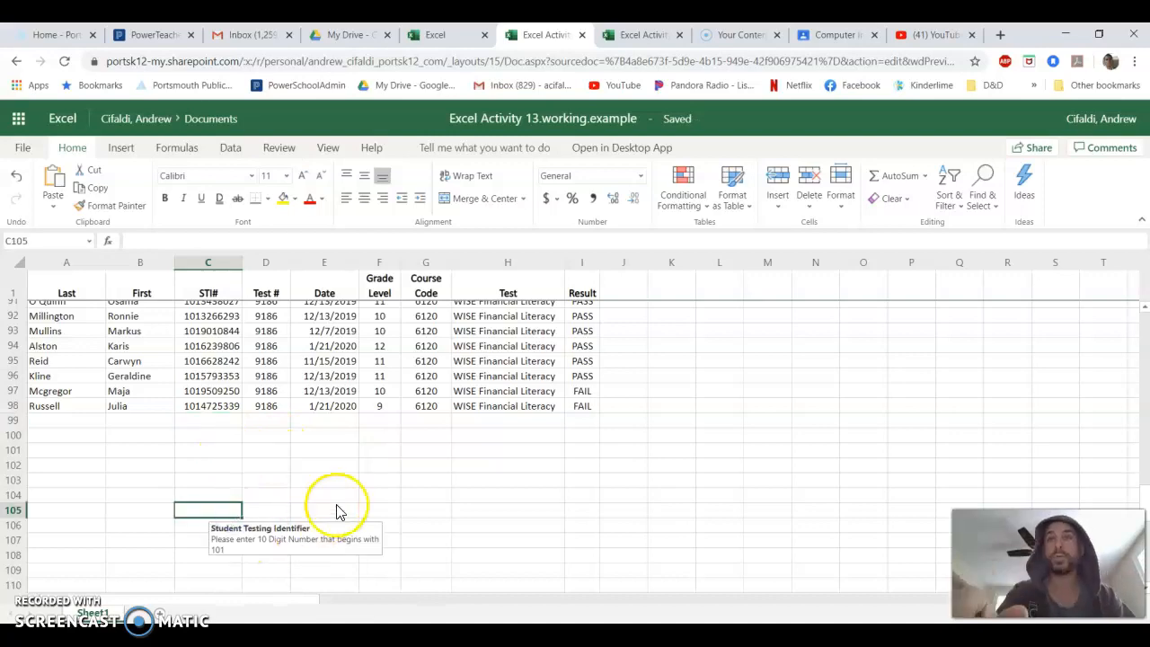
pyautogui.click(389, 453)
# - Temporarily filter the Test # column to check which distinct test numbers it contains, and remove the filter without applying it
pyautogui.scroll(15, 387, 449)
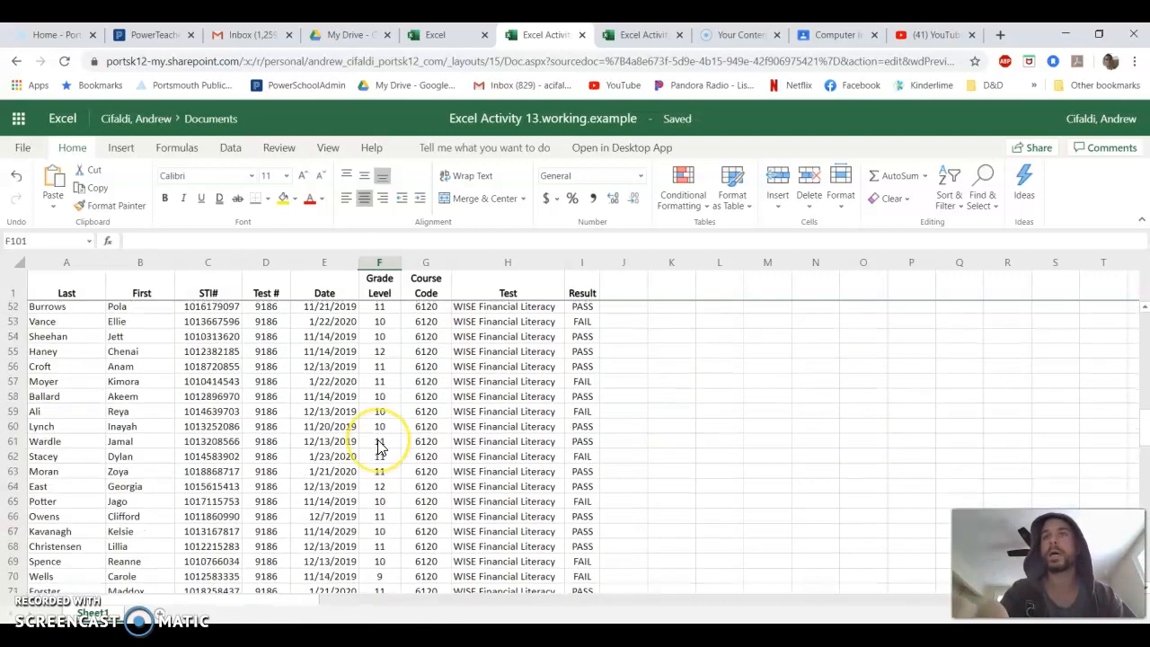
pyautogui.scroll(10, 381, 446)
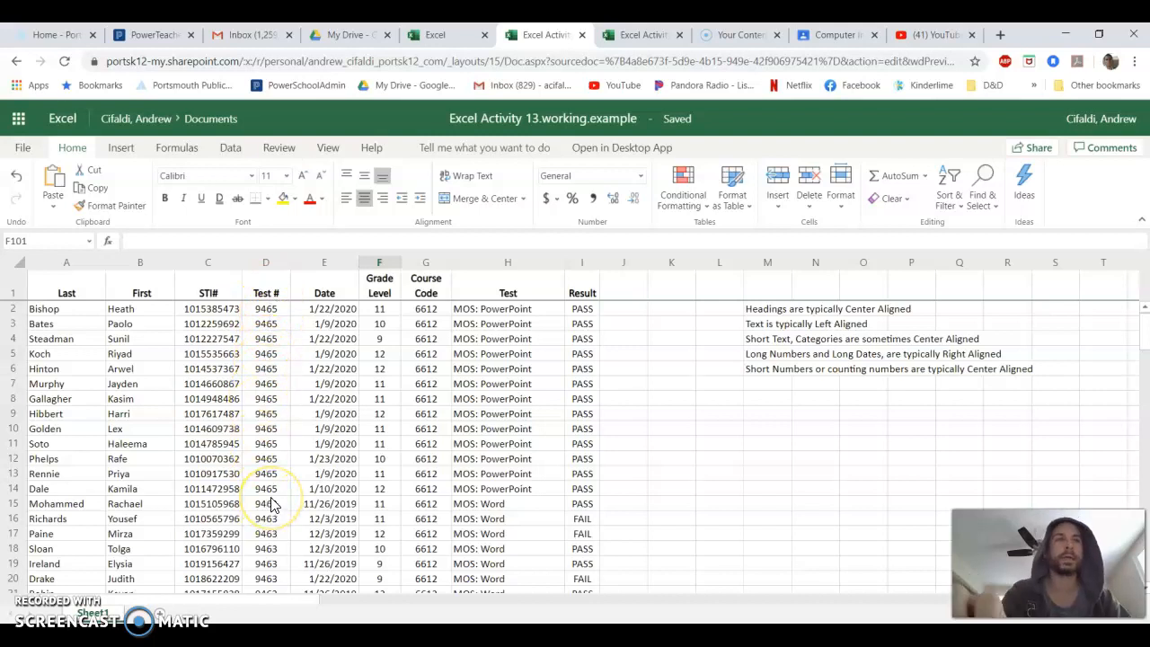
pyautogui.click(266, 262)
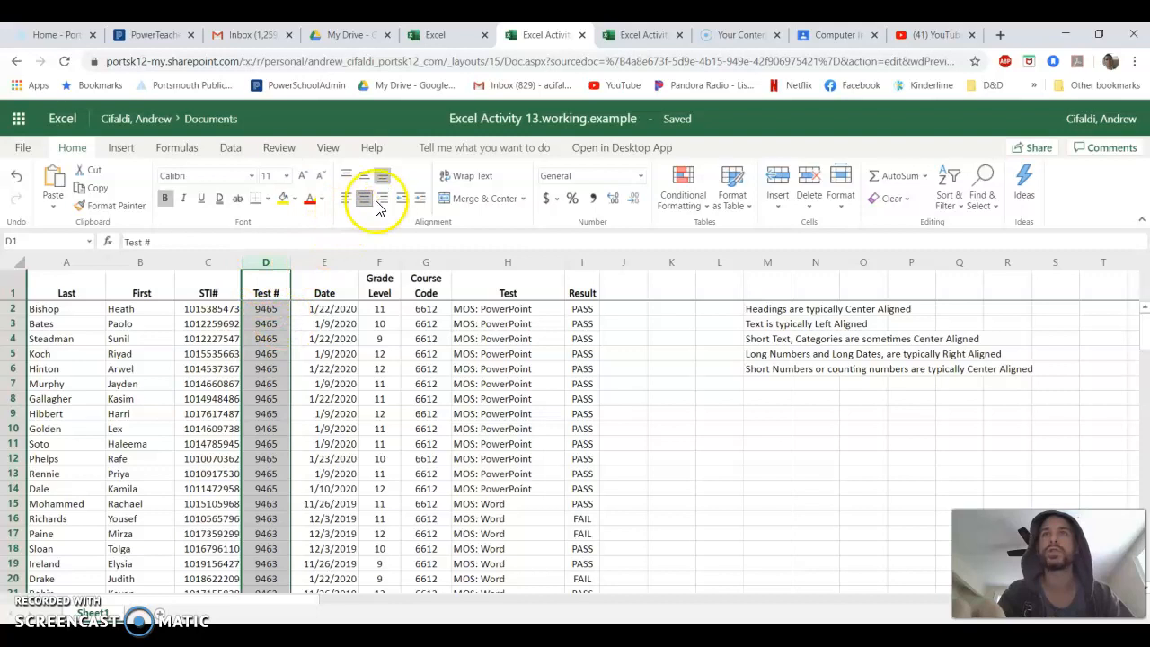
pyautogui.click(236, 150)
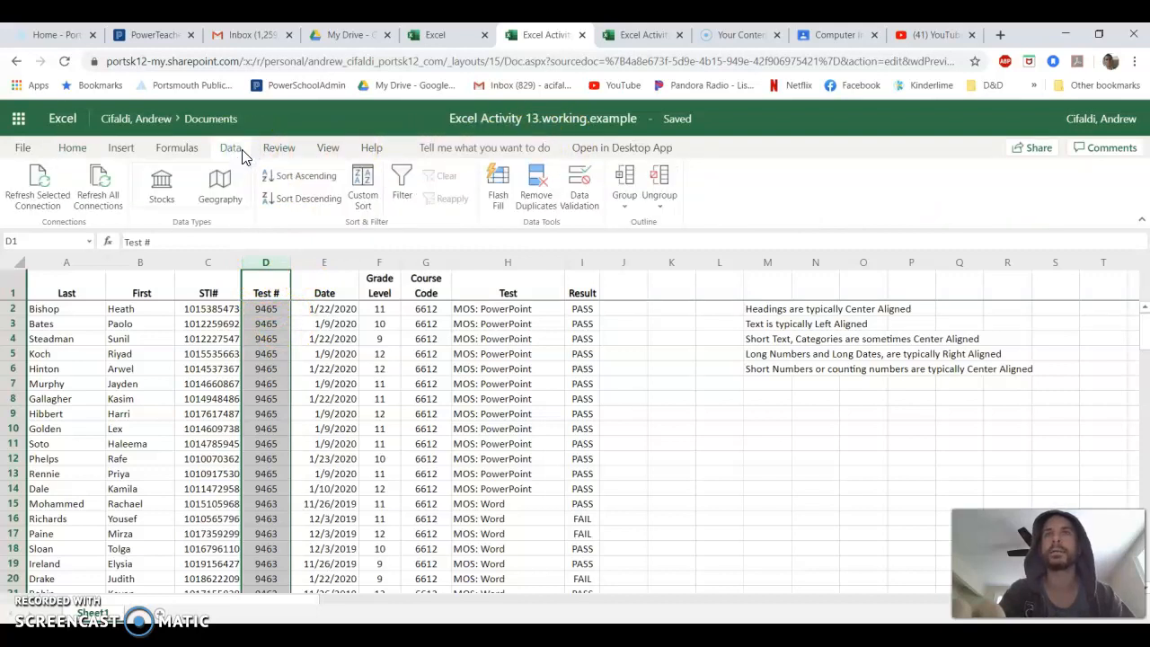
pyautogui.click(400, 189)
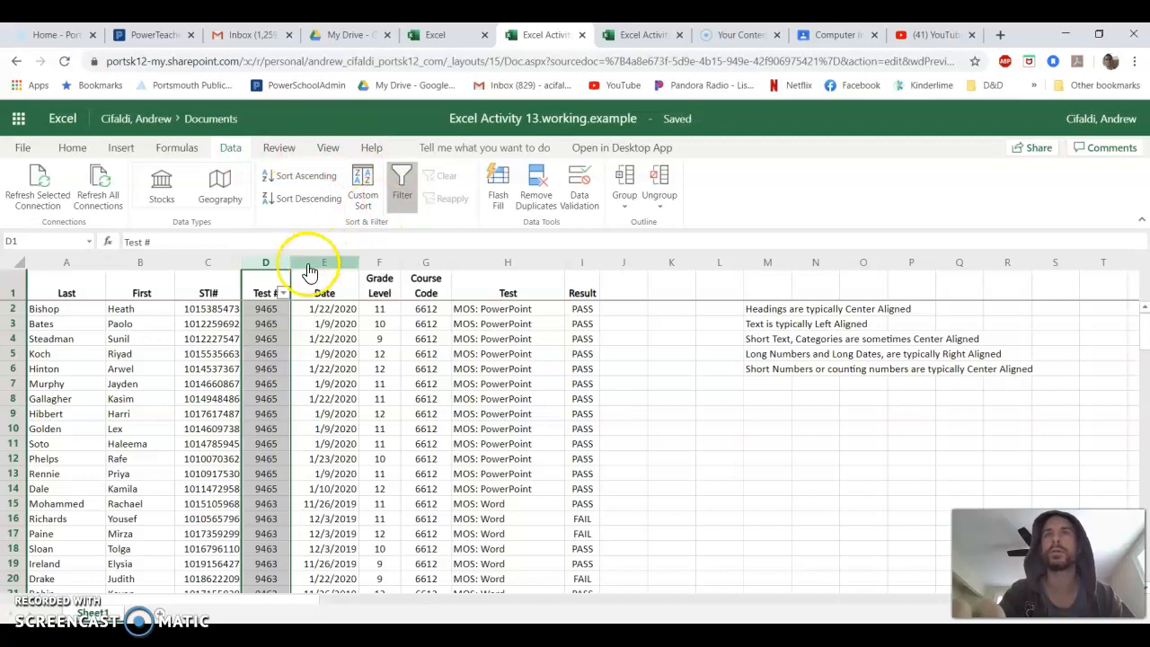
pyautogui.click(283, 293)
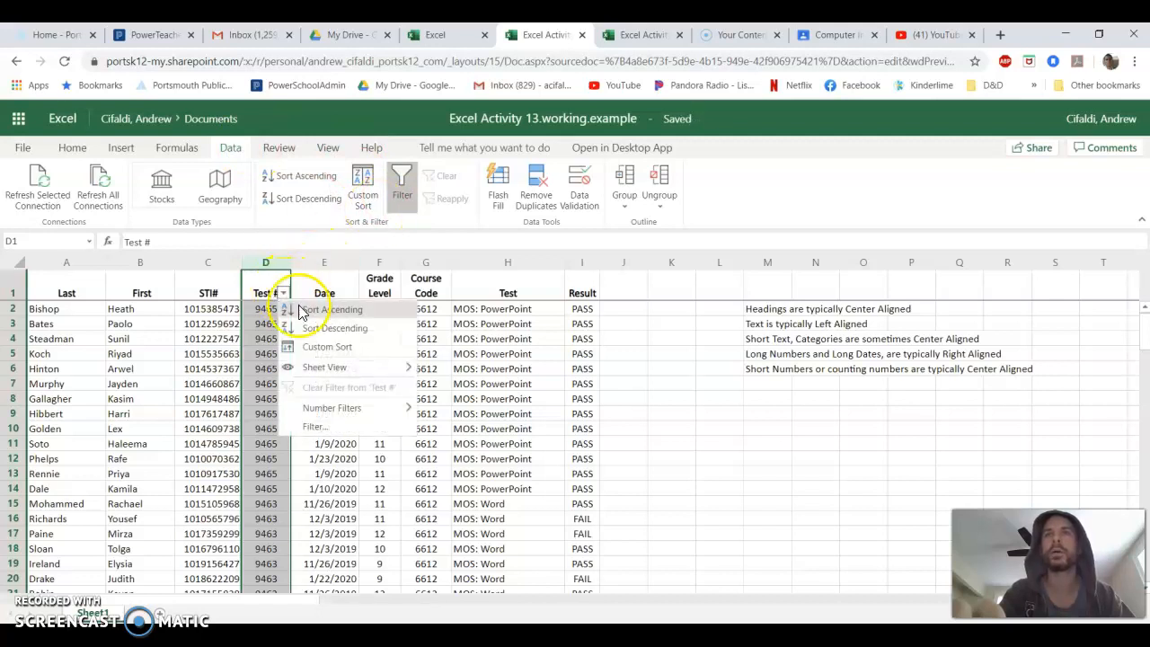
pyautogui.click(329, 430)
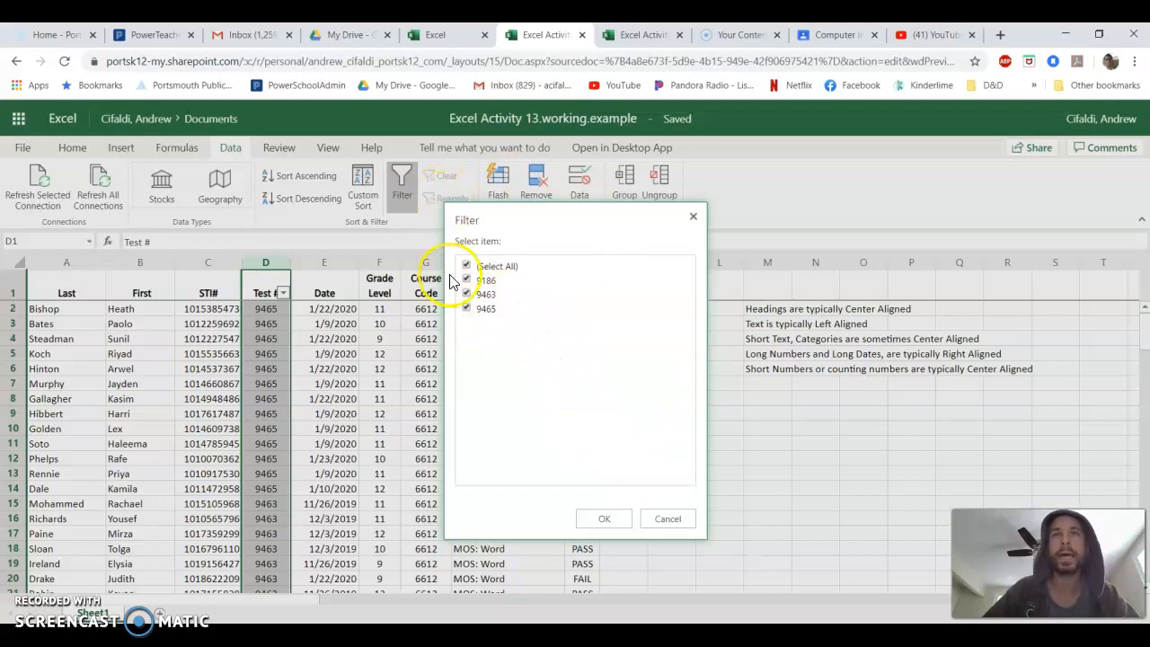
pyautogui.click(664, 523)
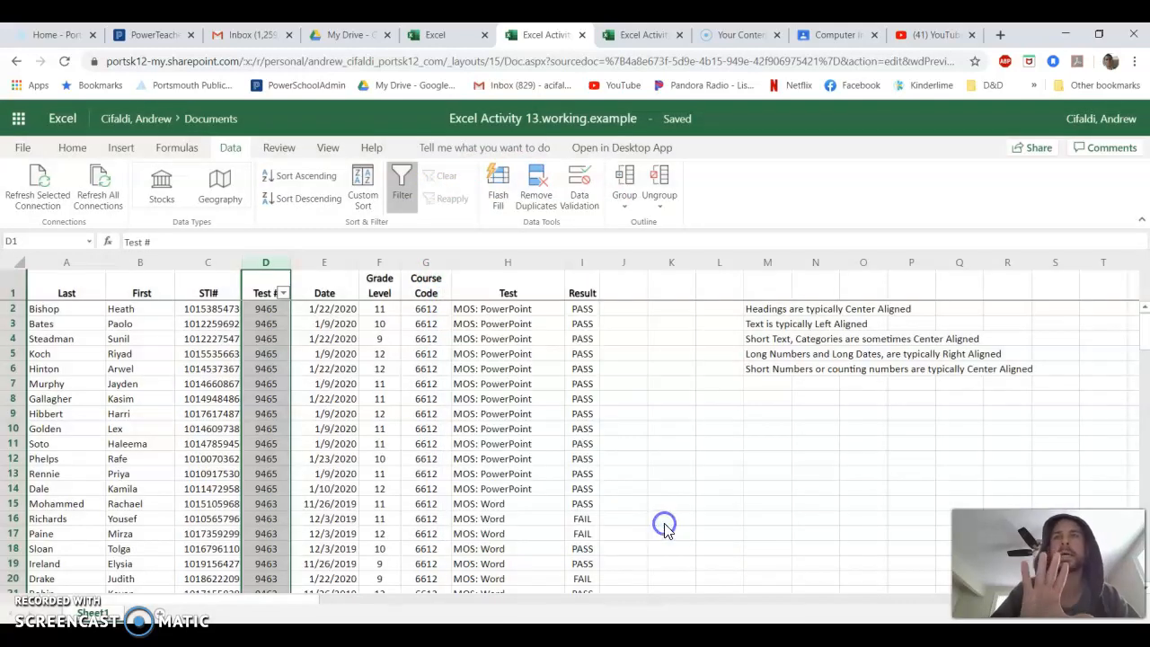
pyautogui.click(407, 183)
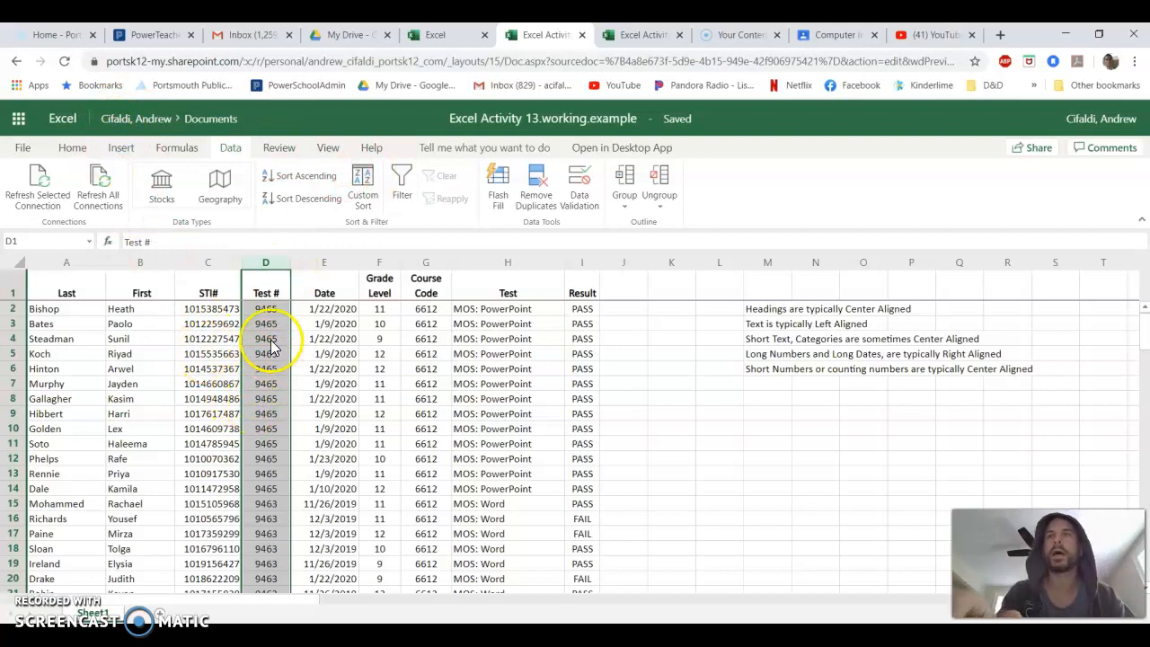
# - Set the Test # column's data validation to allow a List with the source 9186,9463,9465
pyautogui.click(579, 185)
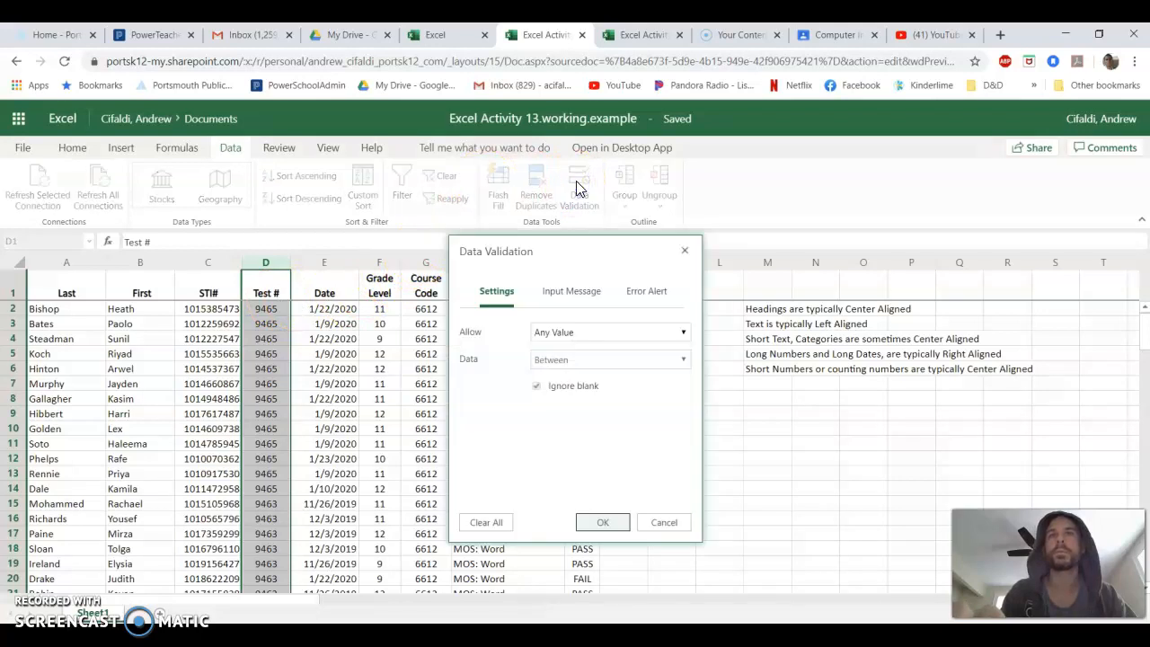
pyautogui.click(593, 335)
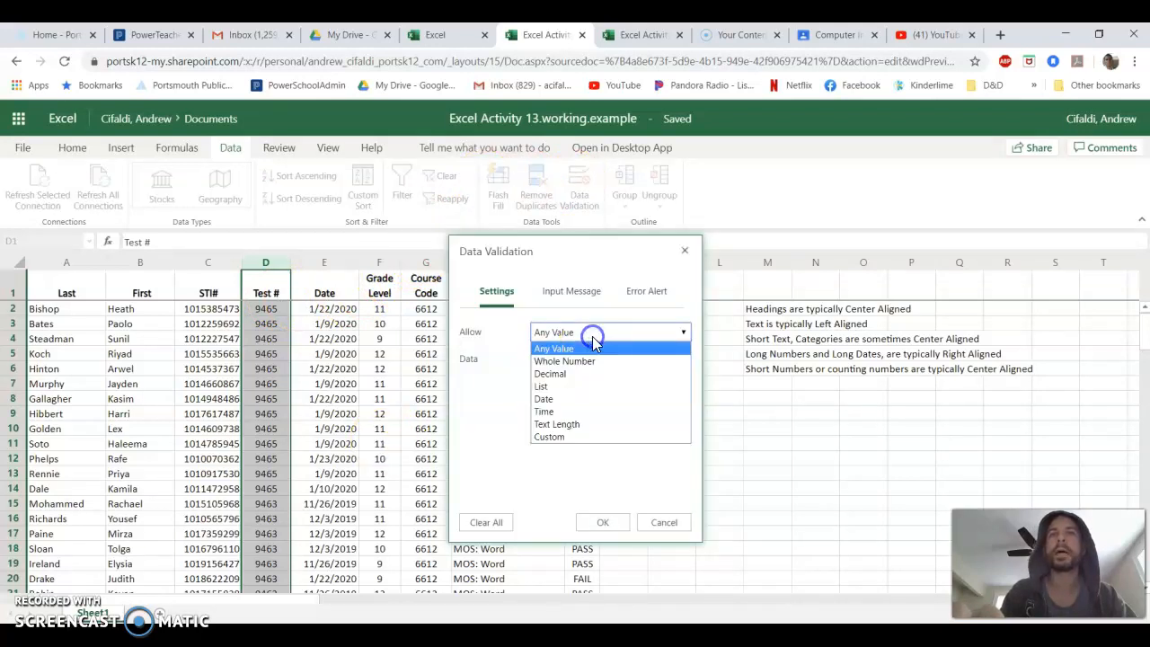
pyautogui.click(557, 387)
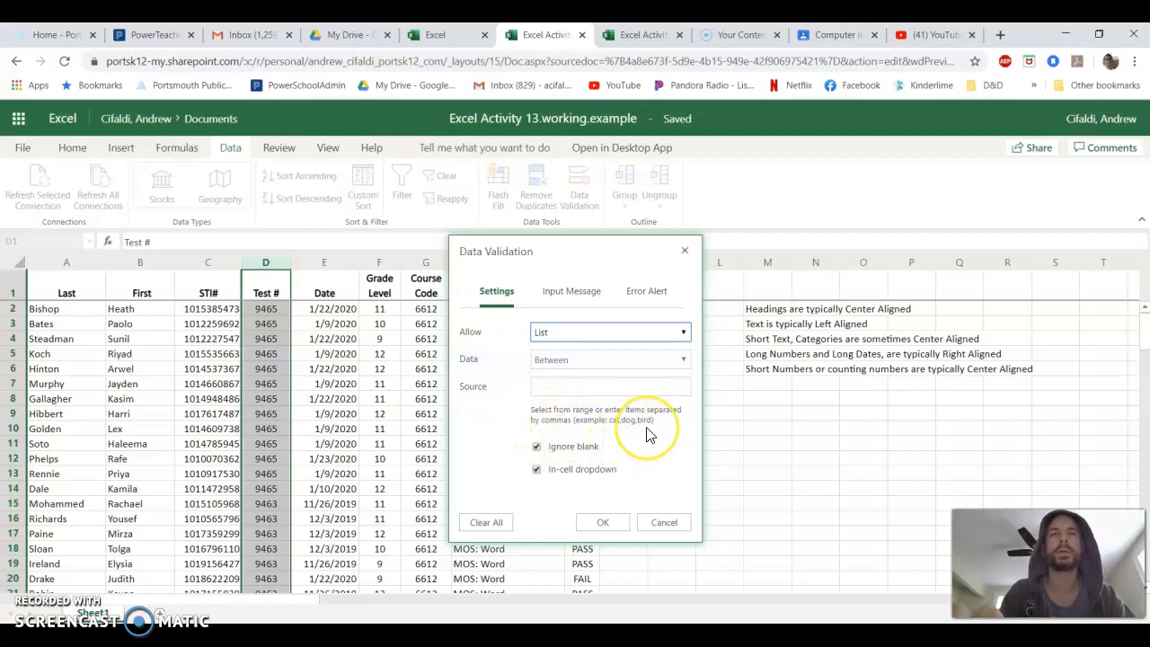
pyautogui.click(603, 388)
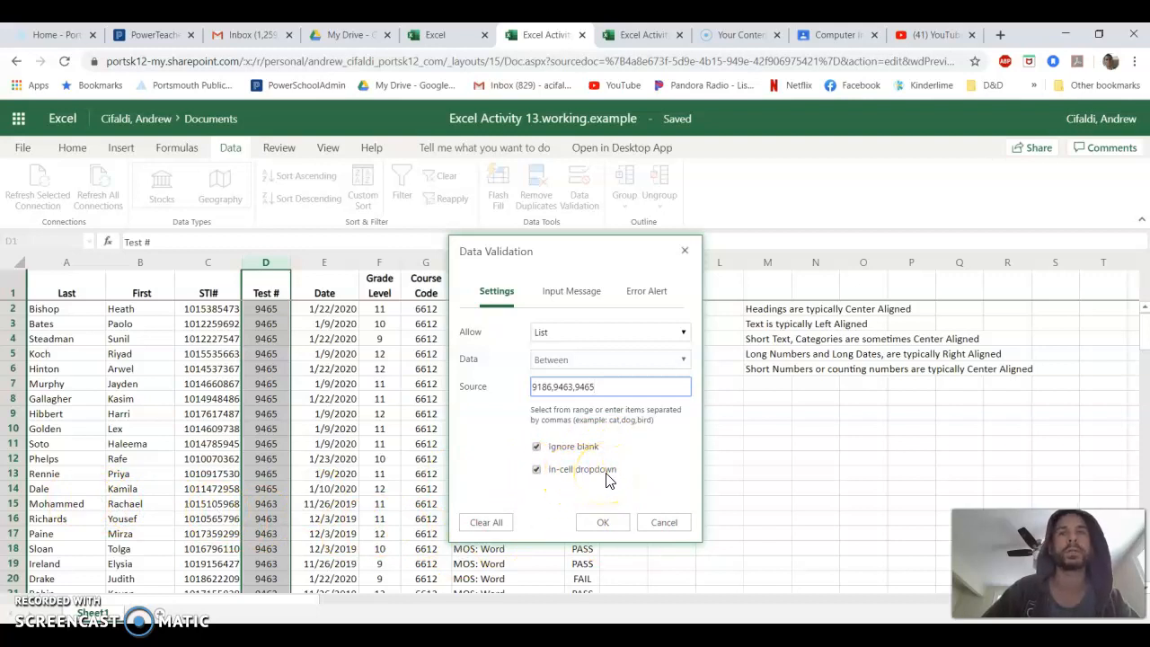
# - Give the validation a blocking error alert titled "Enter valid test number" with the message "Please select from the drop down list", and apply it
pyautogui.click(595, 290)
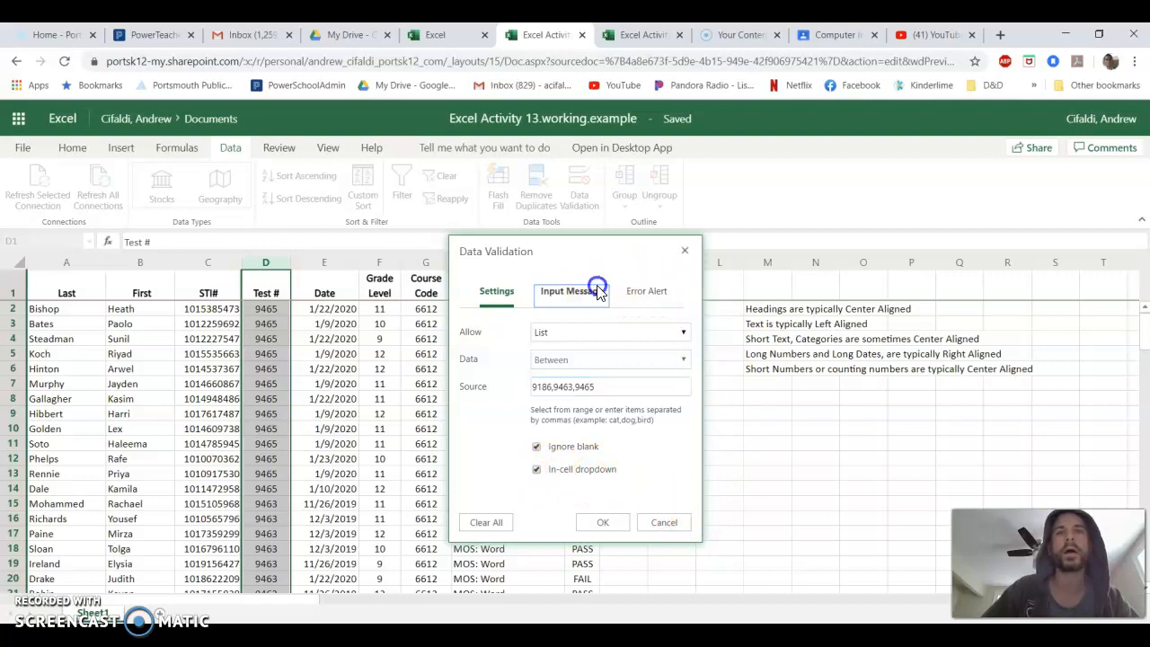
pyautogui.click(616, 485)
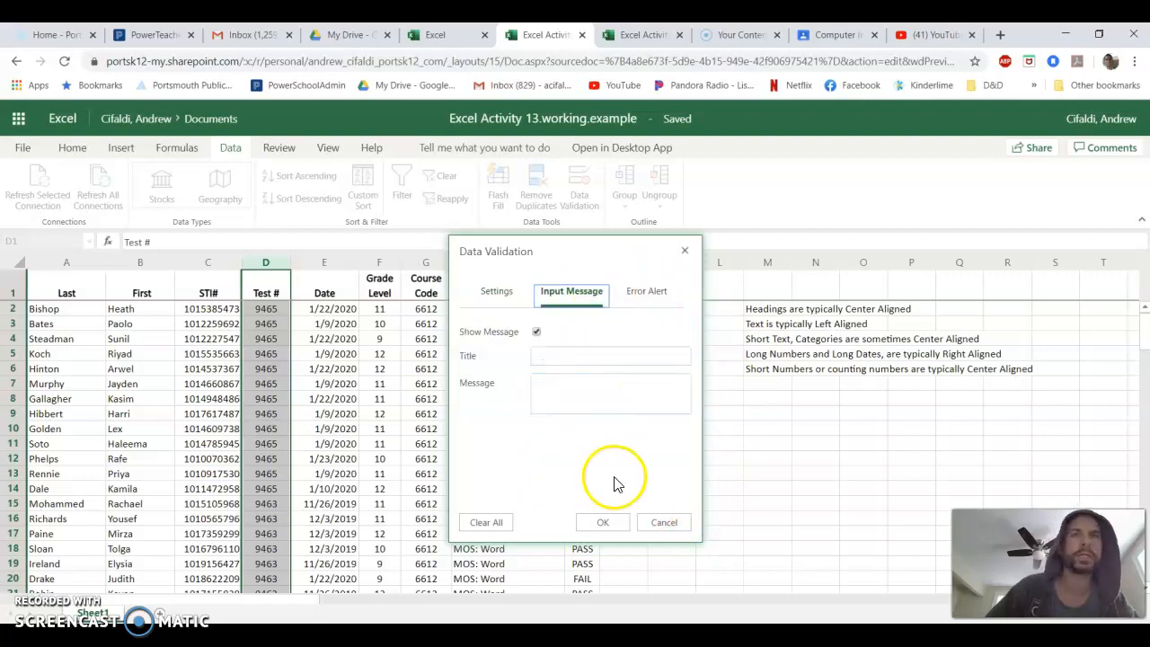
pyautogui.click(670, 297)
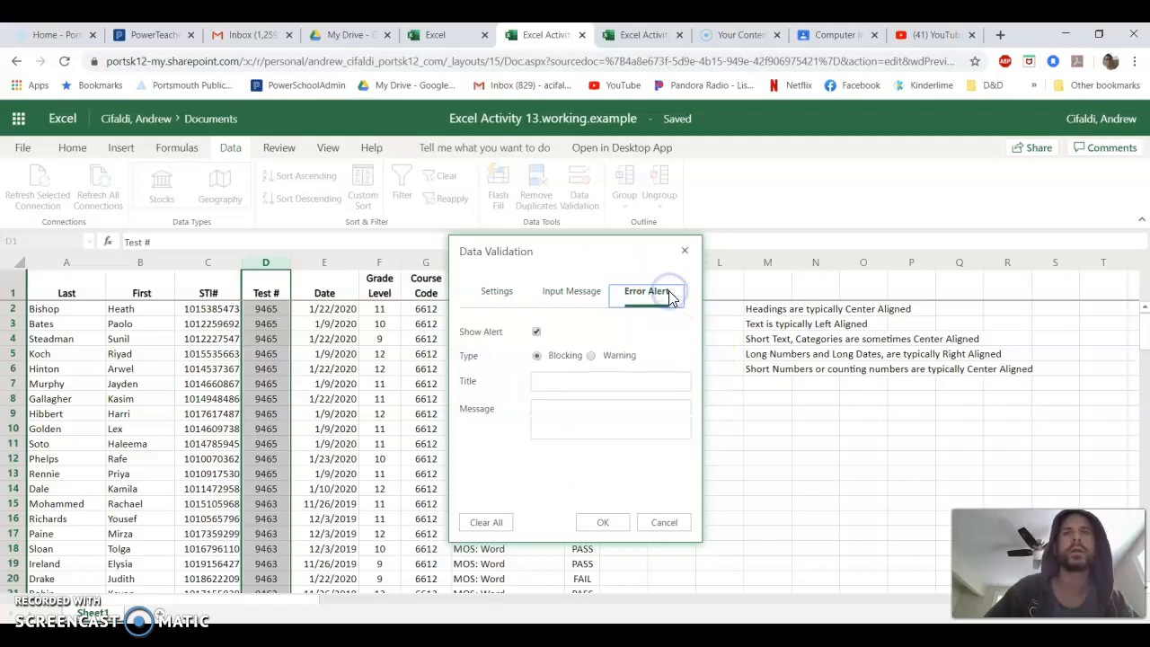
pyautogui.click(559, 384)
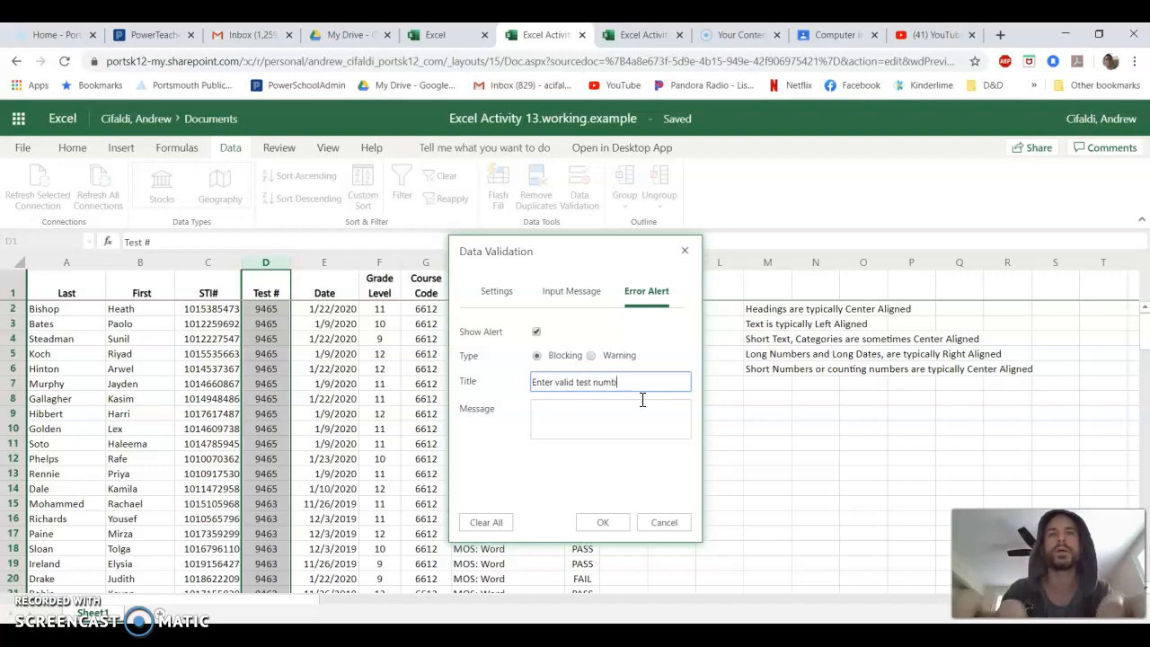
pyautogui.click(624, 406)
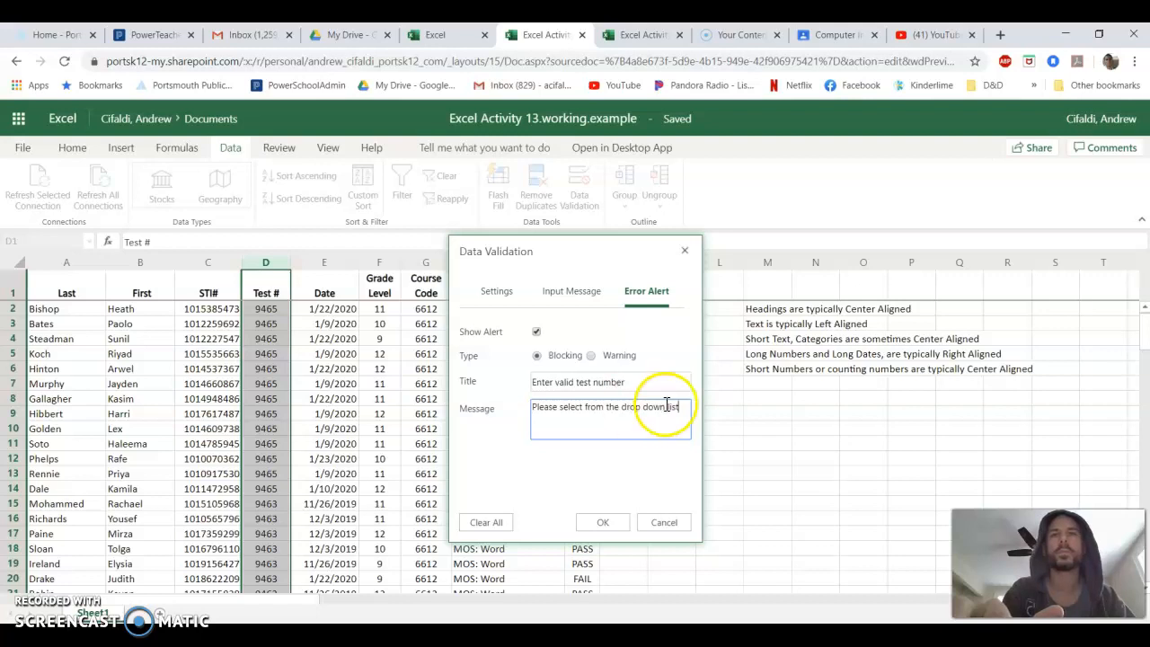
pyautogui.click(564, 296)
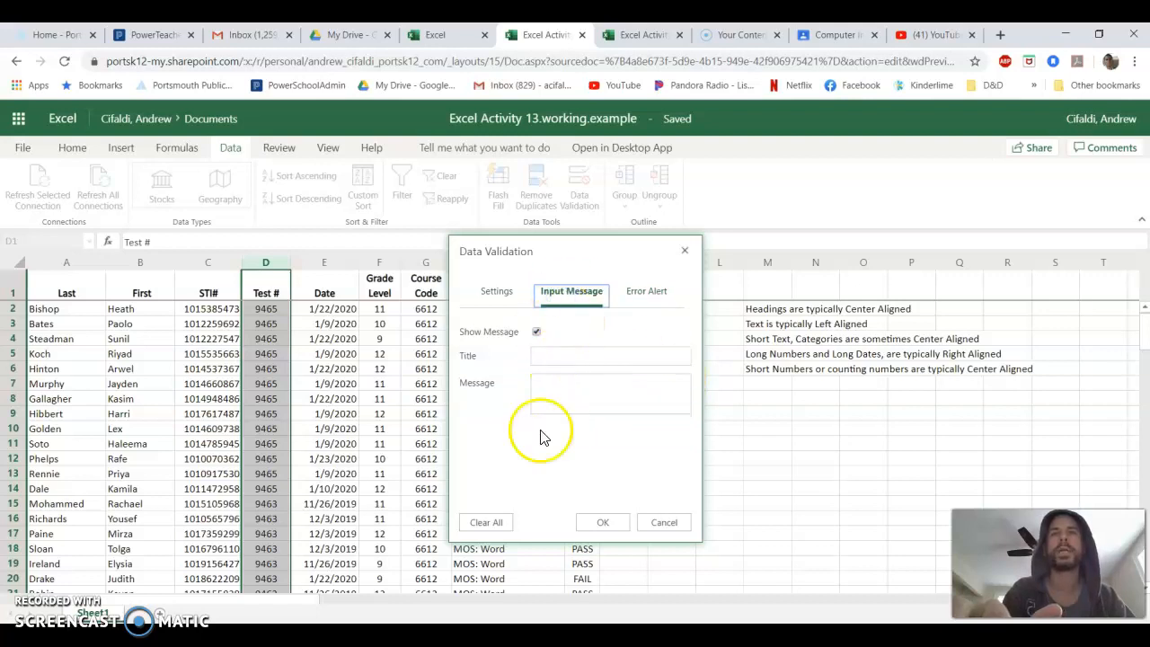
pyautogui.click(664, 292)
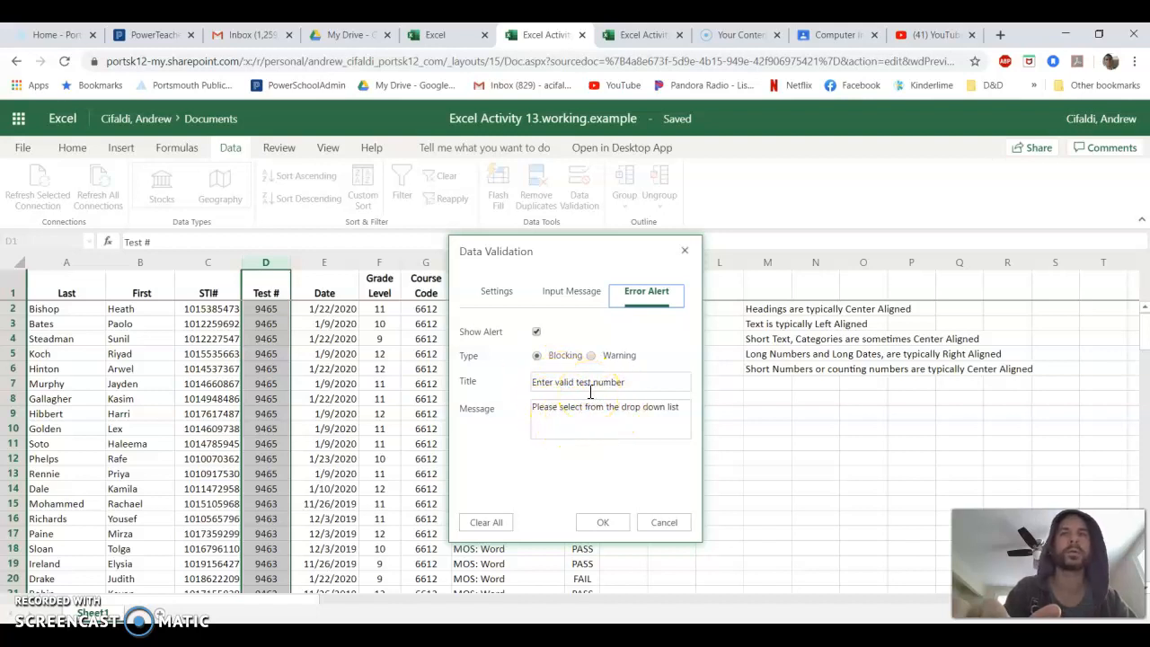
pyautogui.click(602, 525)
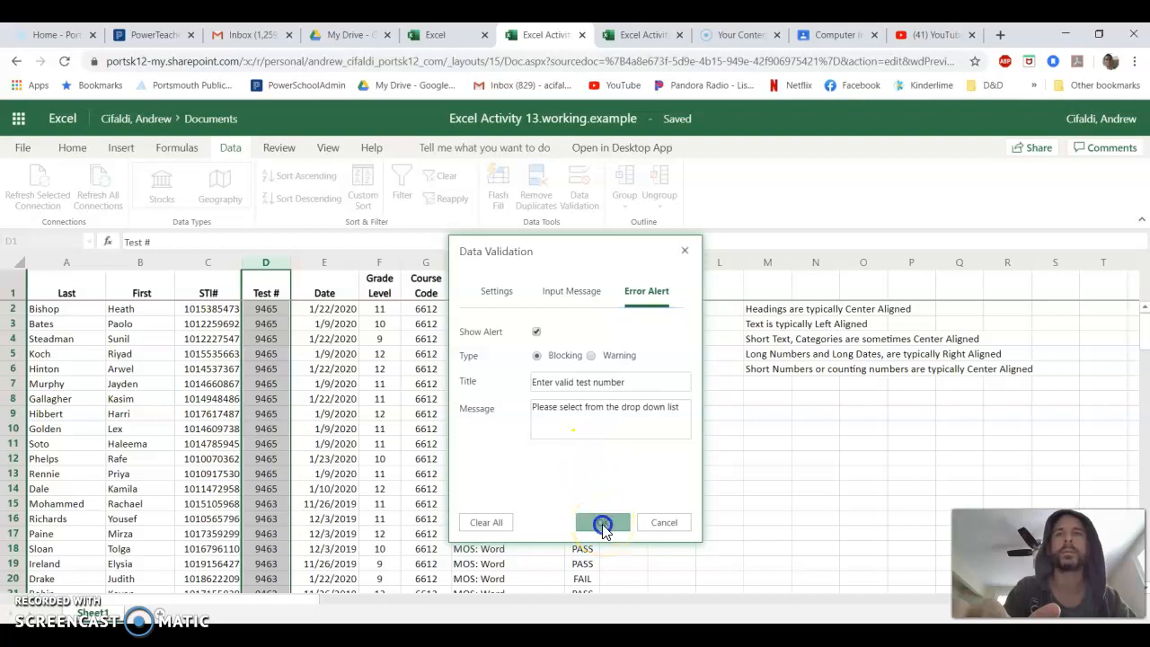
# - Check the drop-down choices offered in Test # cell D7 without changing its value
pyautogui.click(277, 386)
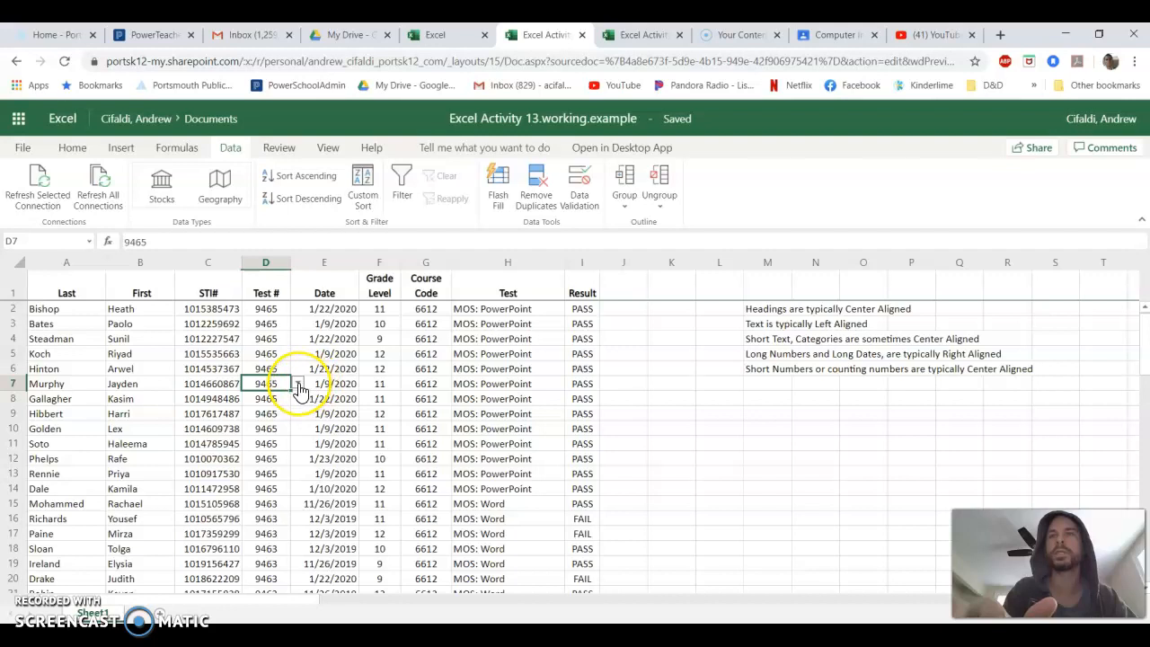
pyautogui.click(298, 384)
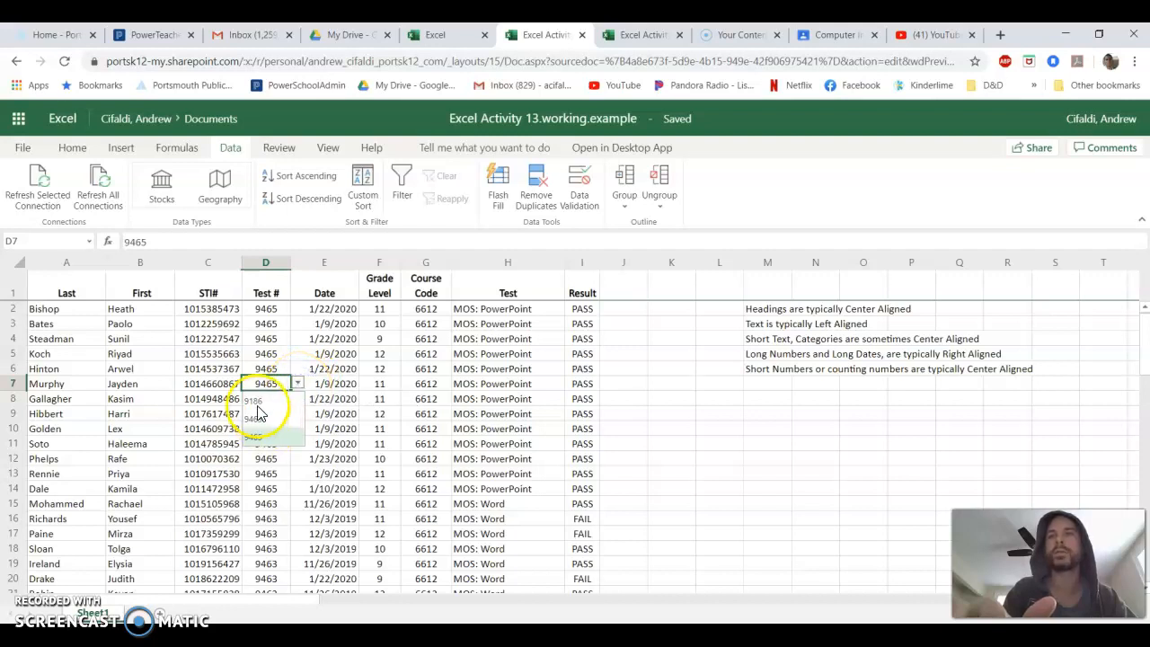
pyautogui.click(298, 384)
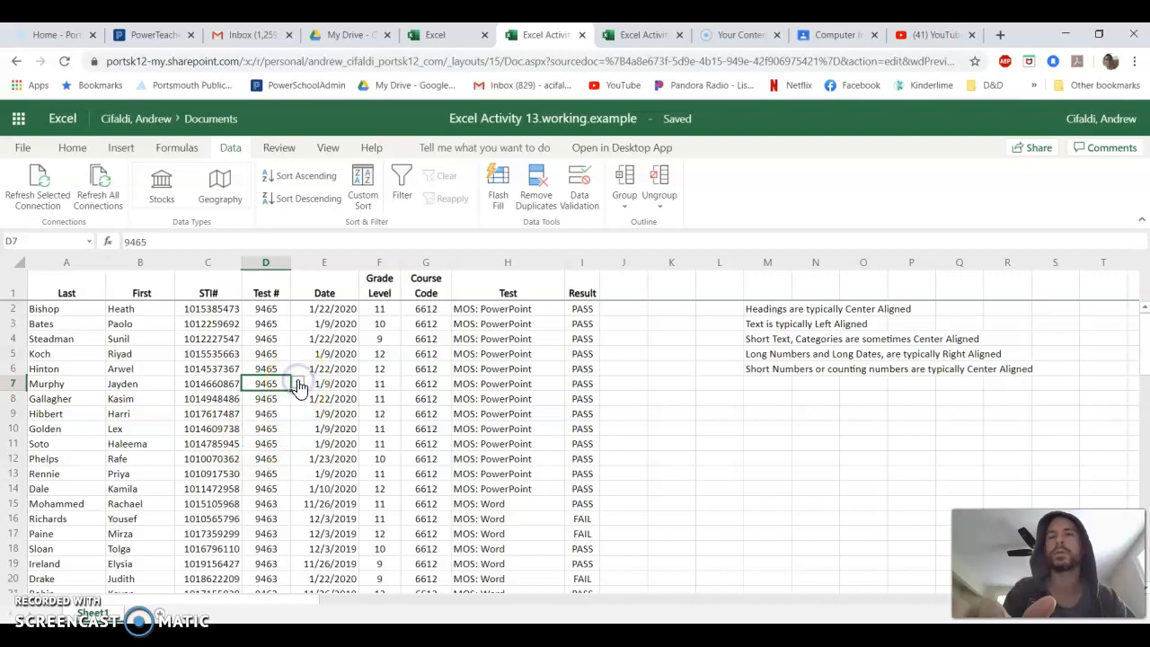
# - Fill the first empty Test # cell, D99, with 9463 from its drop-down list
pyautogui.scroll(-20, 283, 400)
pyautogui.scroll(-9, 283, 401)
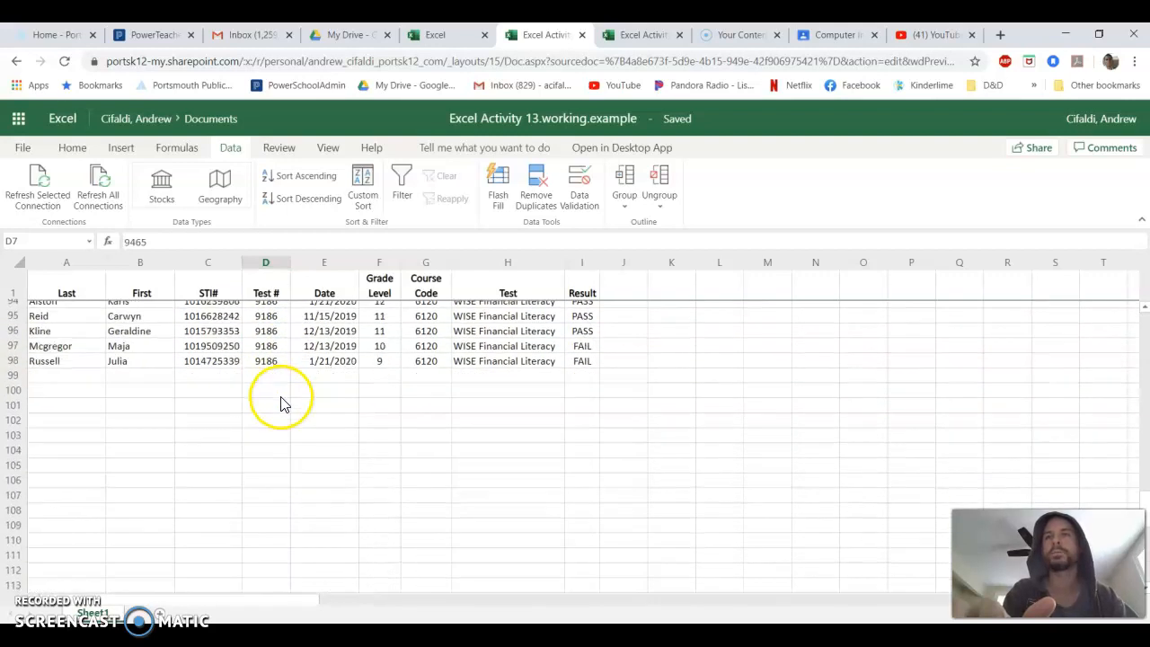
pyautogui.click(278, 377)
pyautogui.click(297, 373)
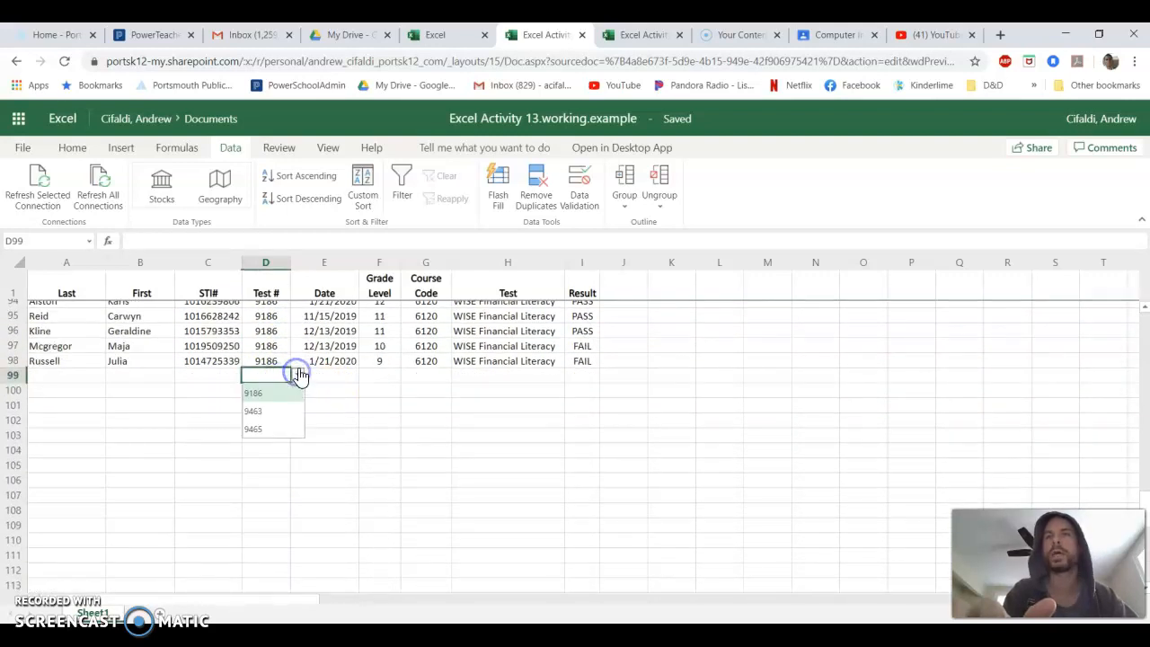
pyautogui.click(260, 412)
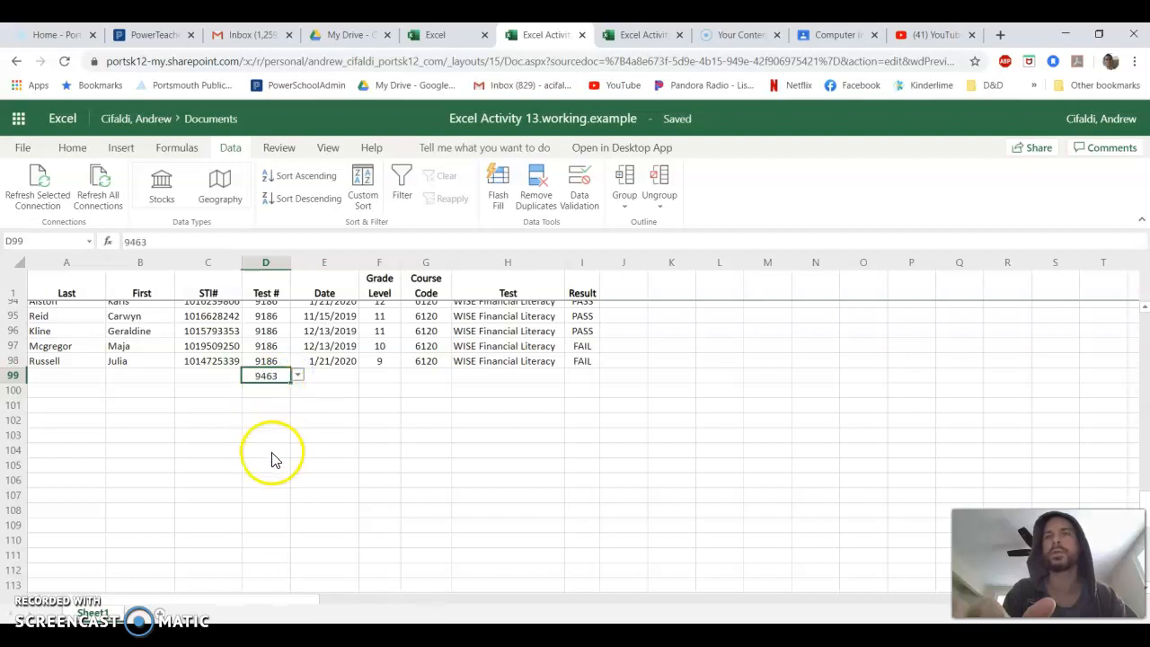
# - Change the Test # value in cell D99 to 9186 using its drop-down list
pyautogui.click(297, 375)
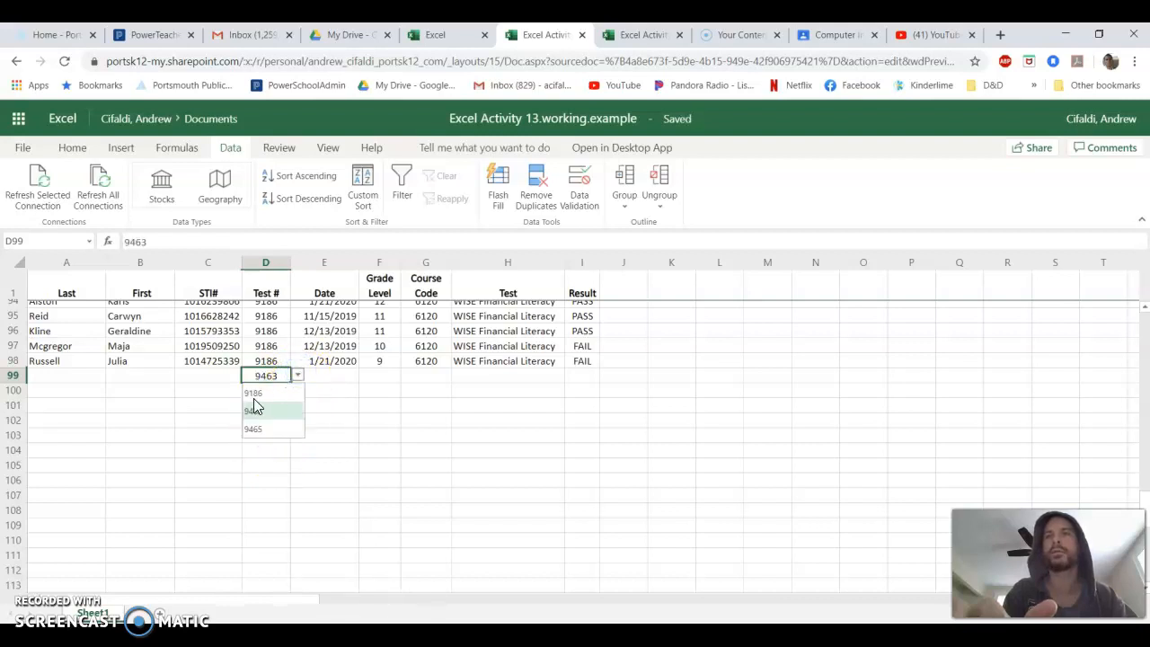
pyautogui.click(253, 393)
pyautogui.click(270, 404)
pyautogui.click(267, 378)
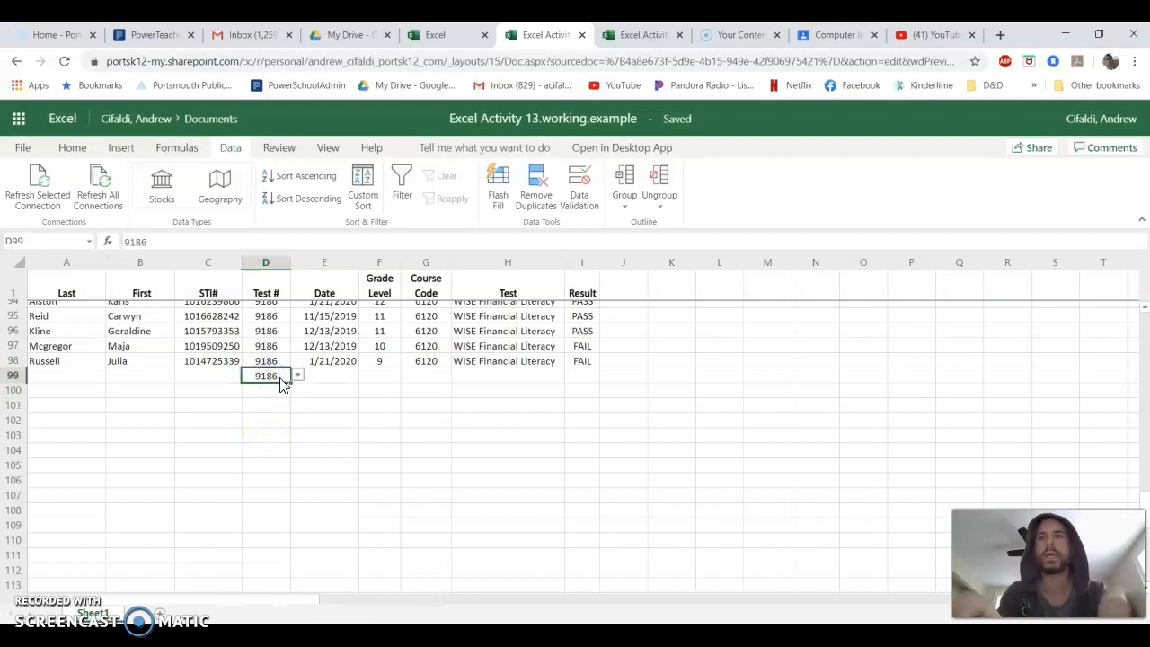
# - Try to enter the unlisted test number 8212 in D99, cancel the entry and clear the cell
pyautogui.write('8212')
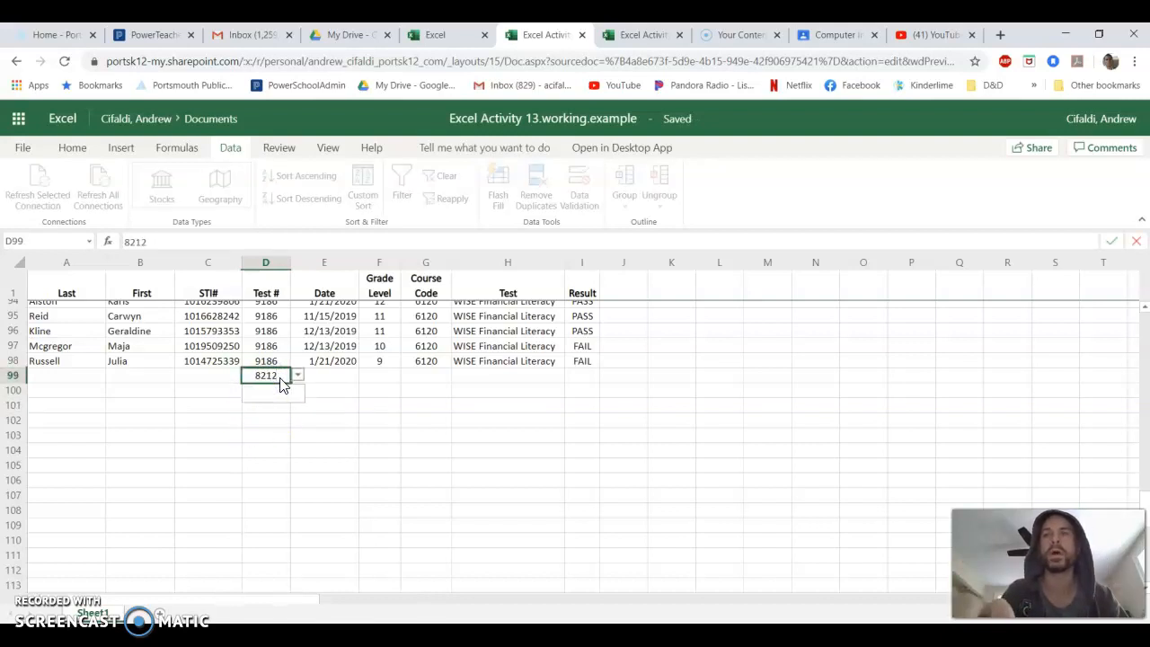
pyautogui.press('Return')
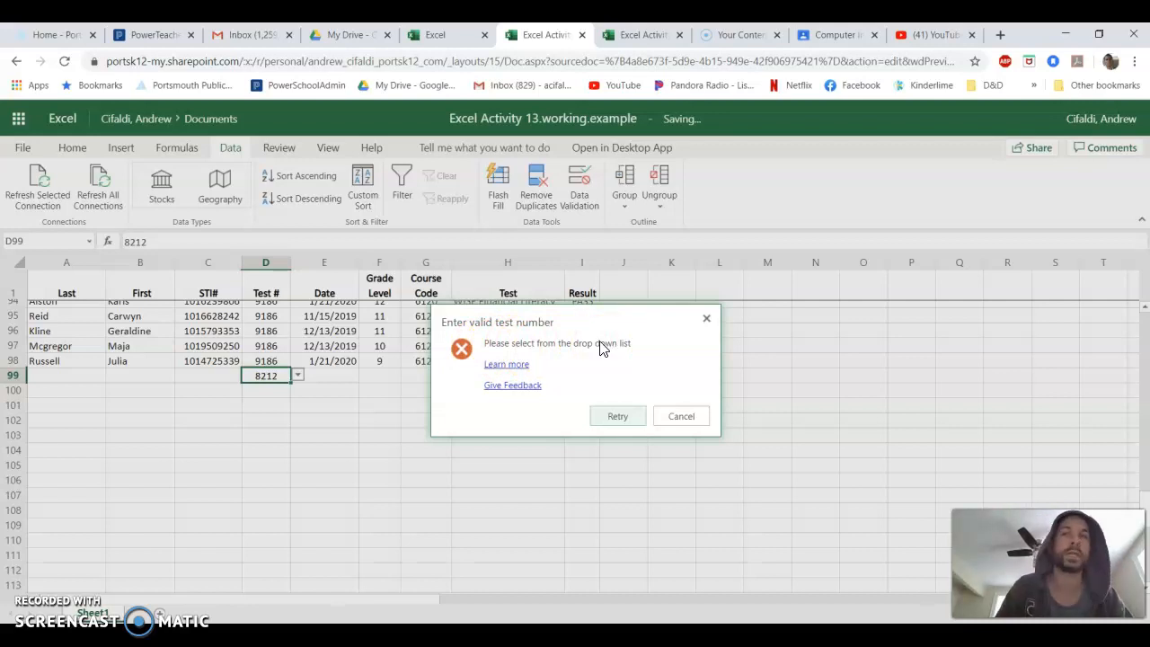
pyautogui.click(682, 421)
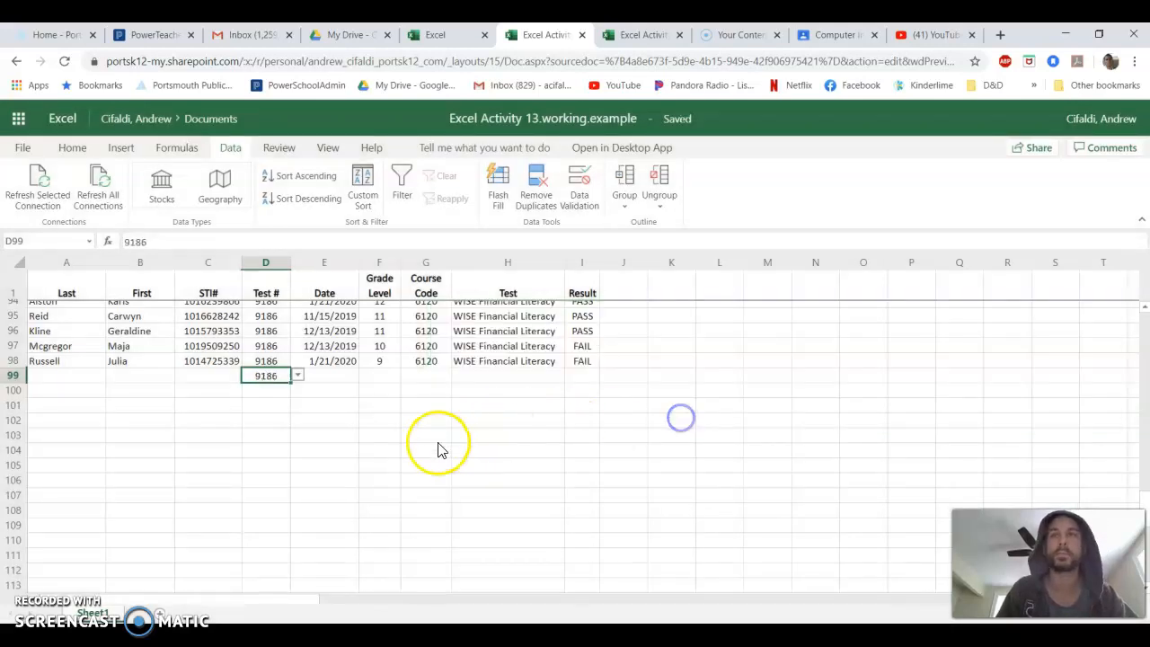
pyautogui.click(347, 406)
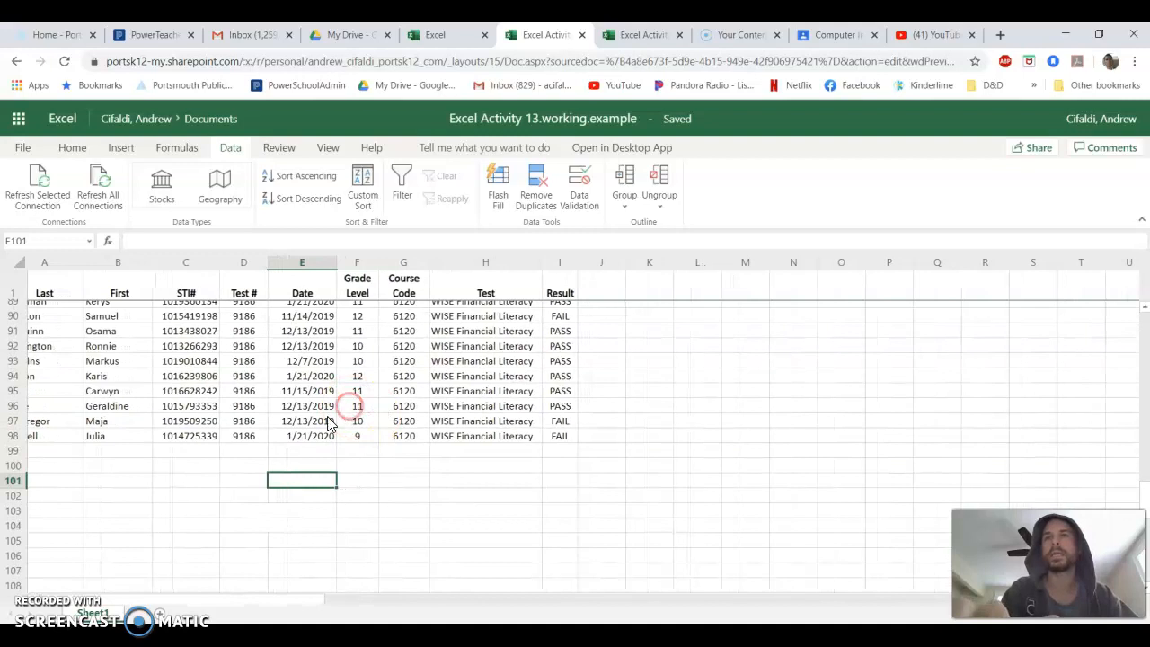
# - Set the whole Date column's data validation to allow a Date with the Between condition
pyautogui.scroll(5, 359, 409)
pyautogui.click(668, 555)
pyautogui.scroll(20, 419, 400)
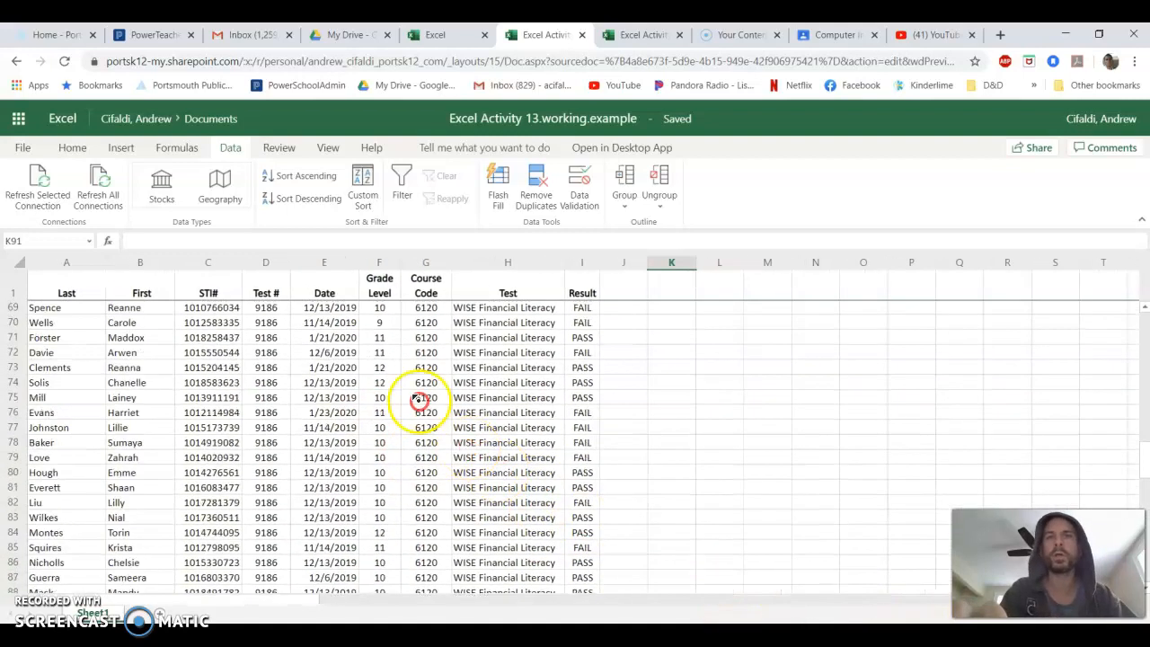
pyautogui.click(341, 261)
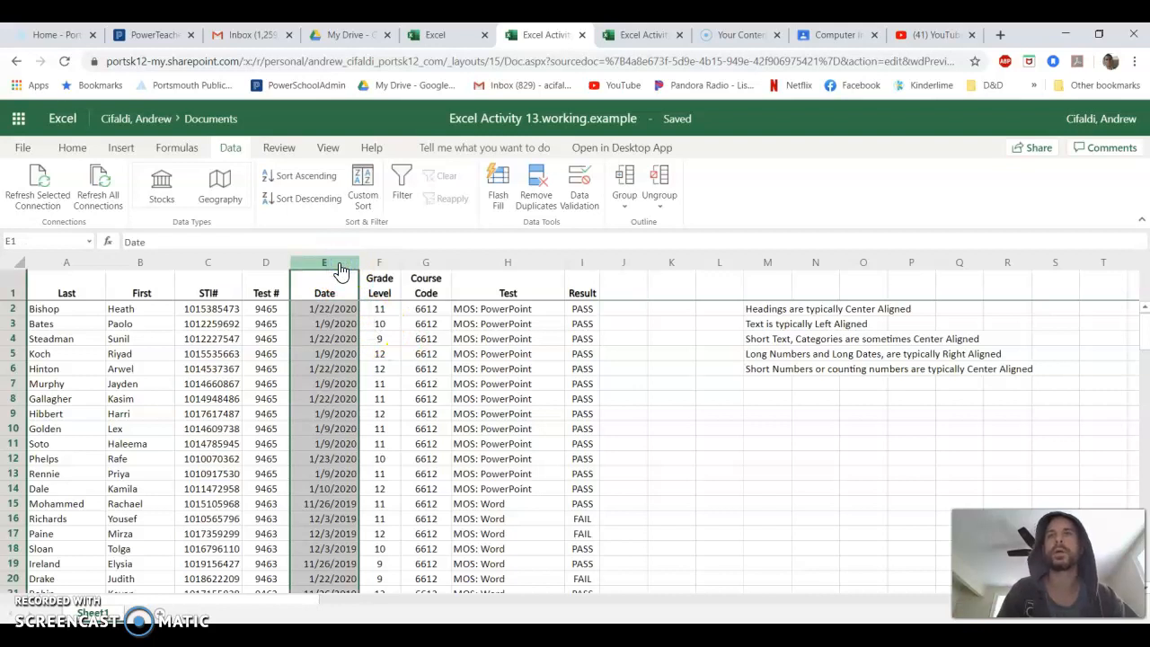
pyautogui.click(582, 183)
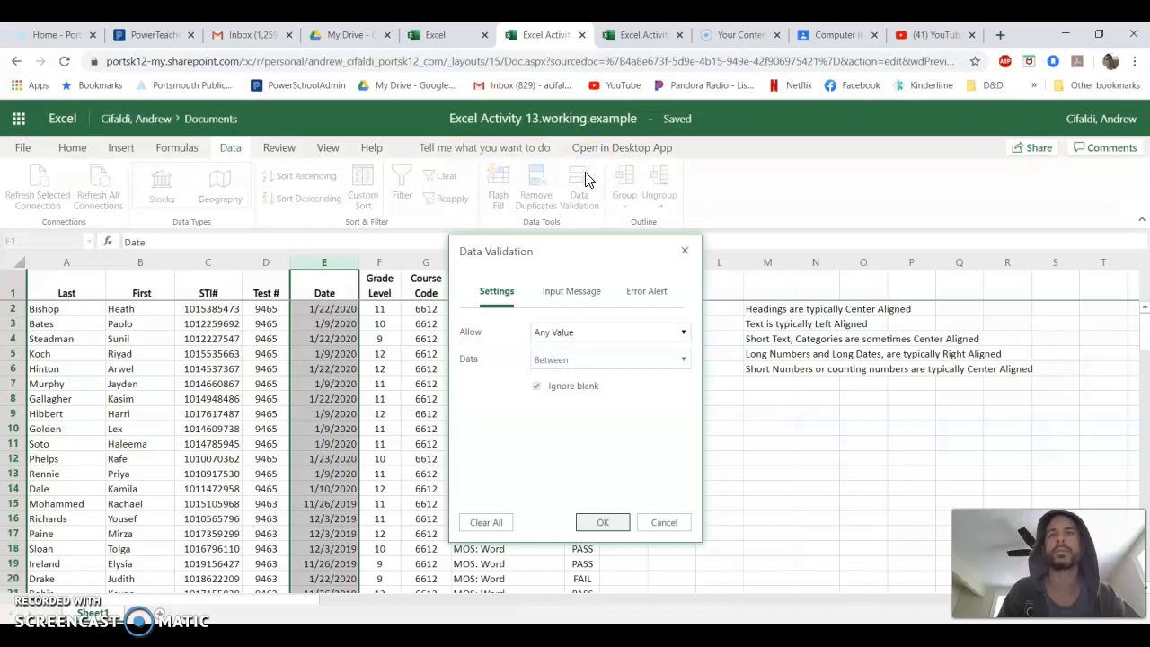
pyautogui.click(570, 332)
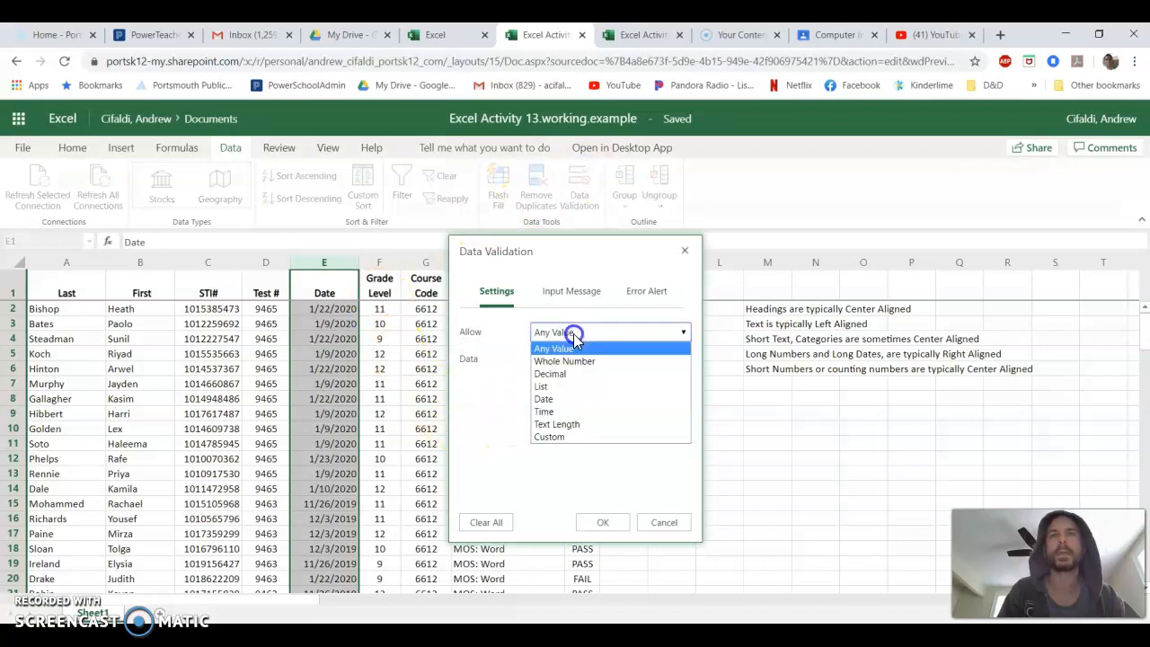
pyautogui.click(558, 401)
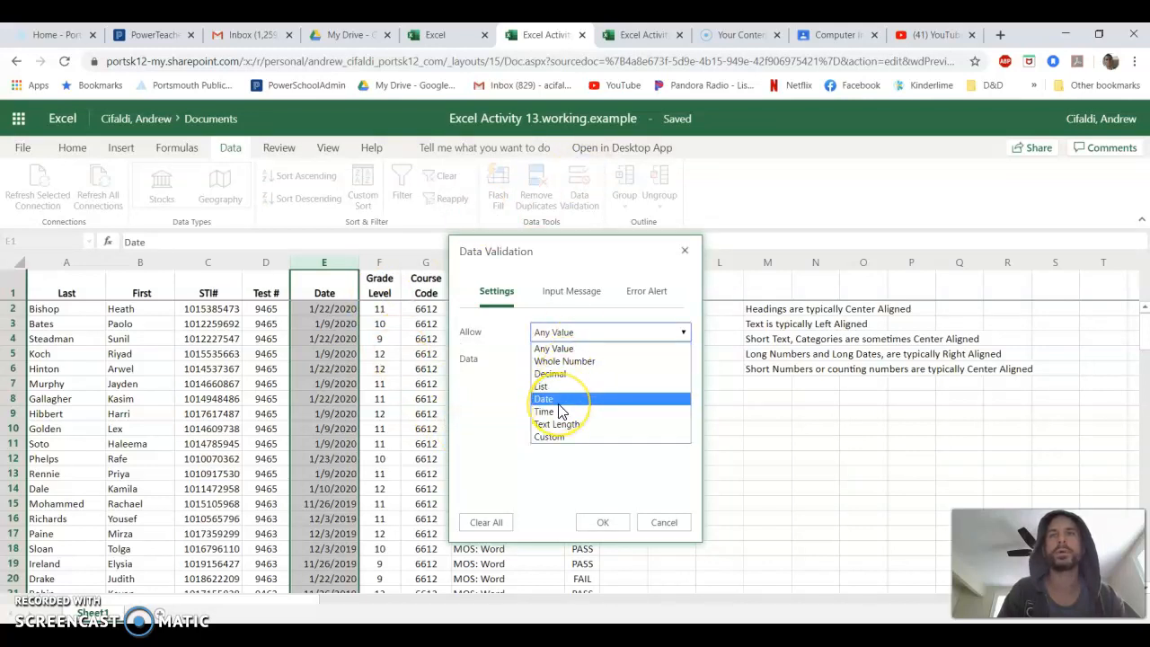
pyautogui.click(558, 403)
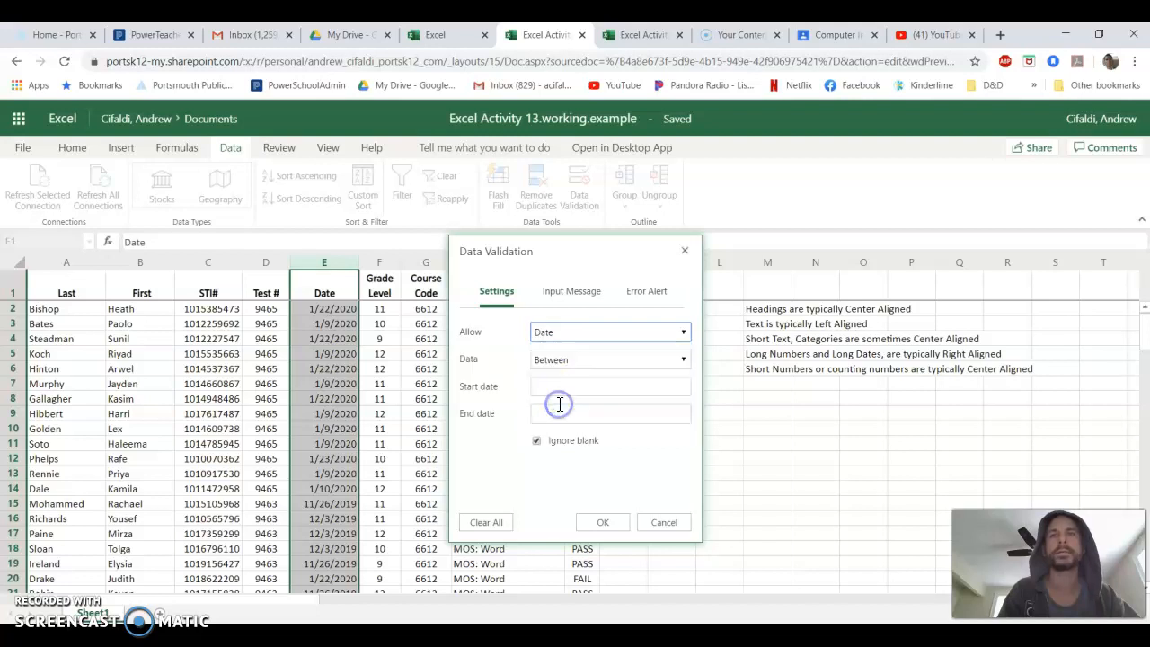
pyautogui.click(599, 361)
pyautogui.click(600, 360)
# - Set the validation's start date to 1/1/2015 and end date to 1/1/2030, and apply it
pyautogui.click(571, 387)
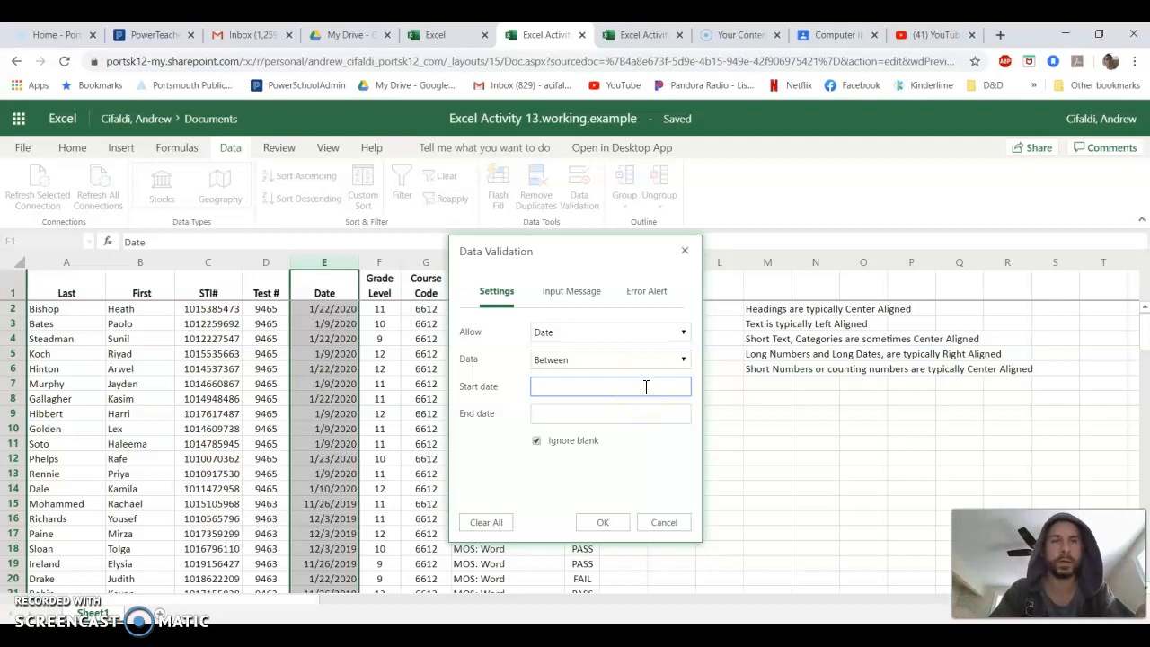
pyautogui.write('1/1/2015')
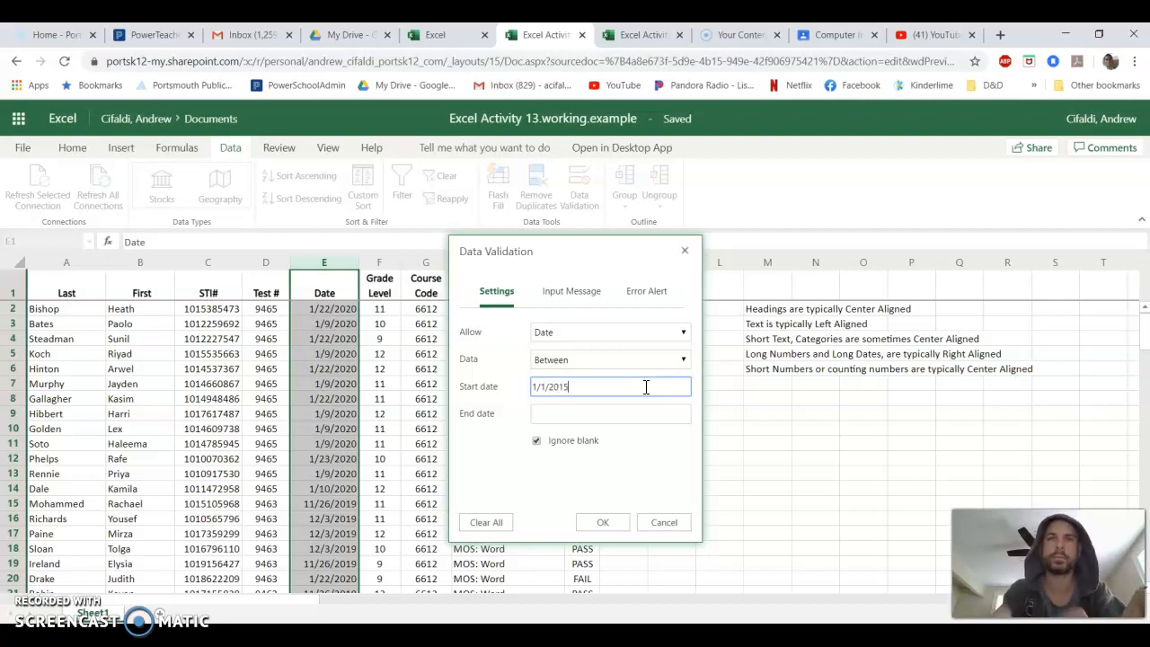
pyautogui.click(614, 418)
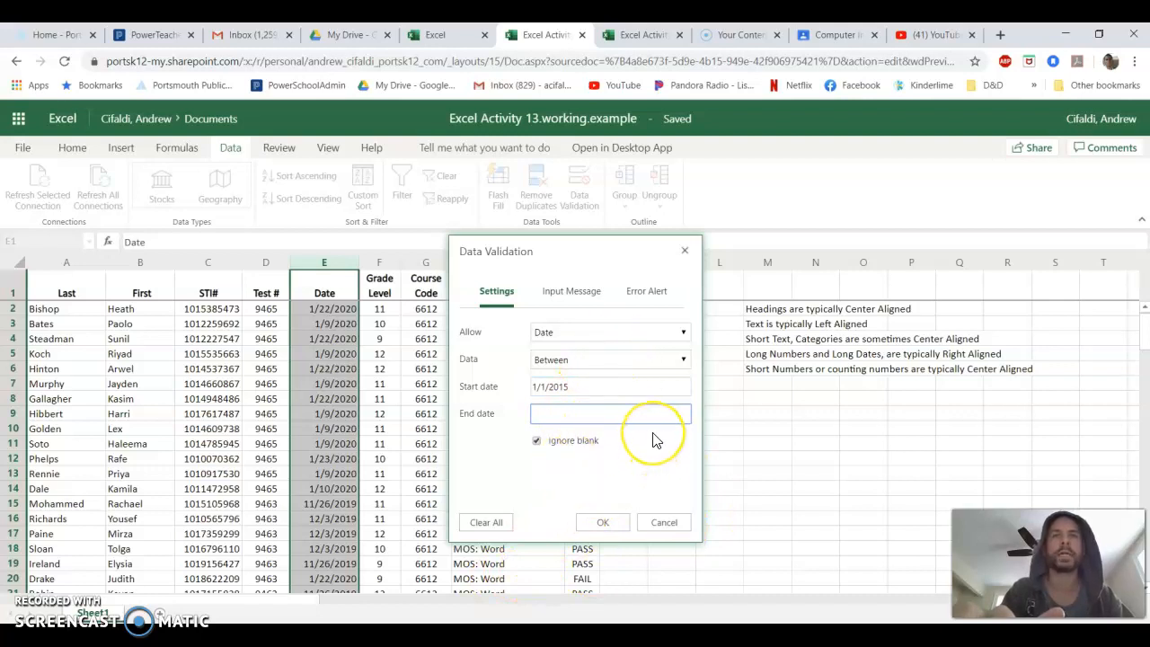
pyautogui.click(582, 303)
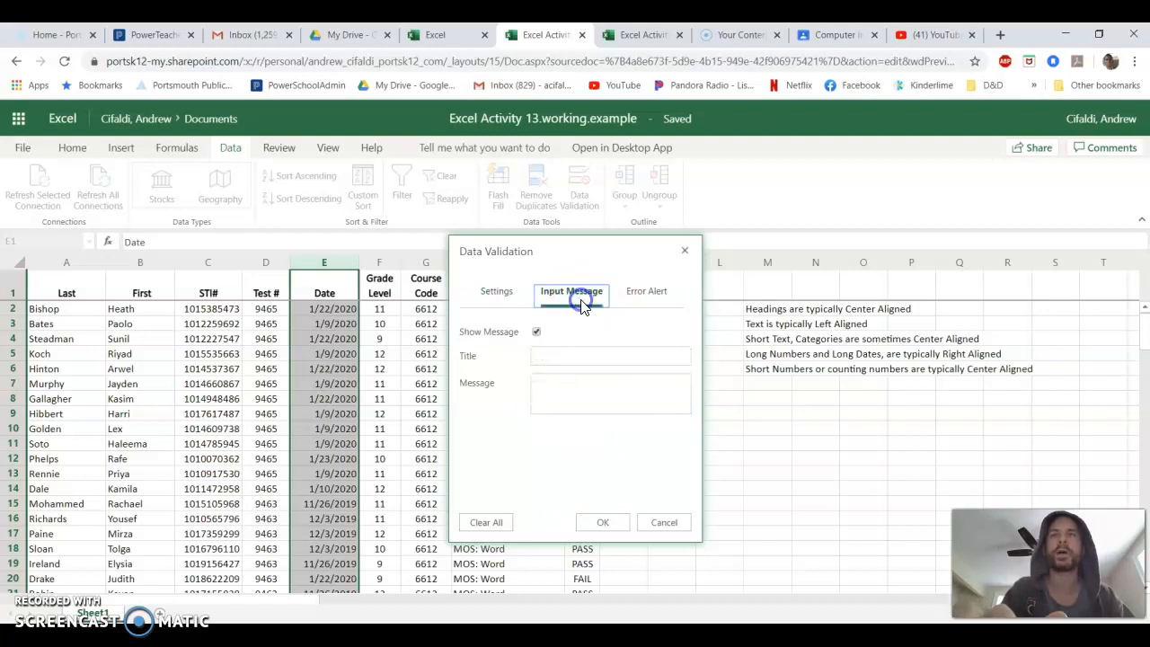
pyautogui.click(645, 298)
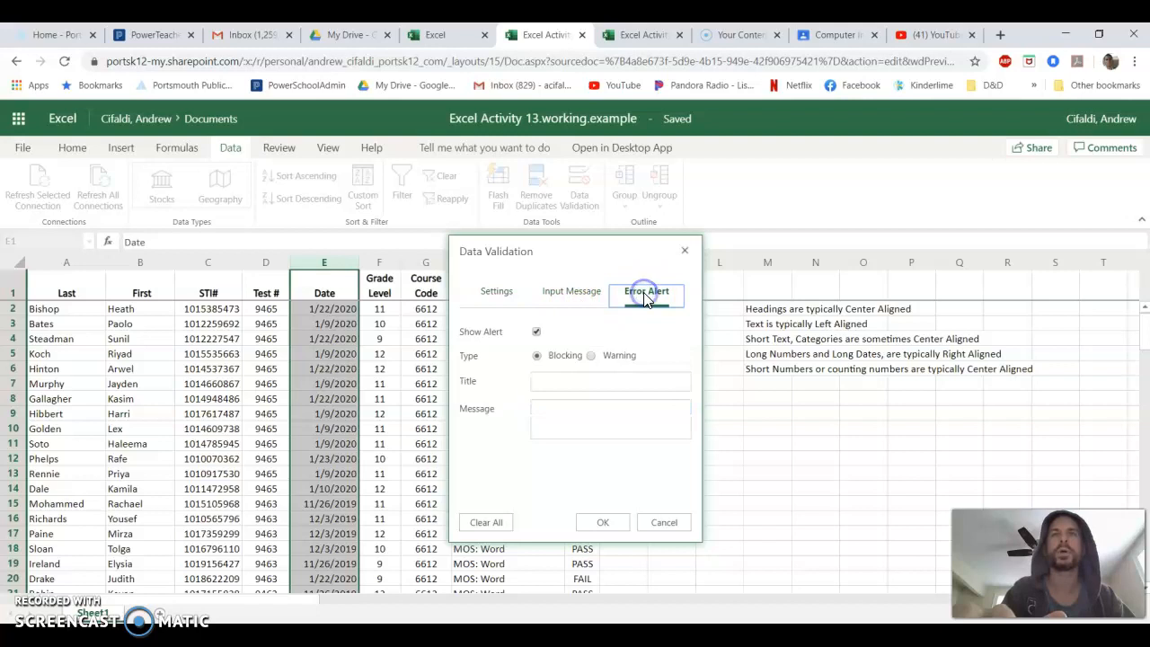
pyautogui.click(499, 294)
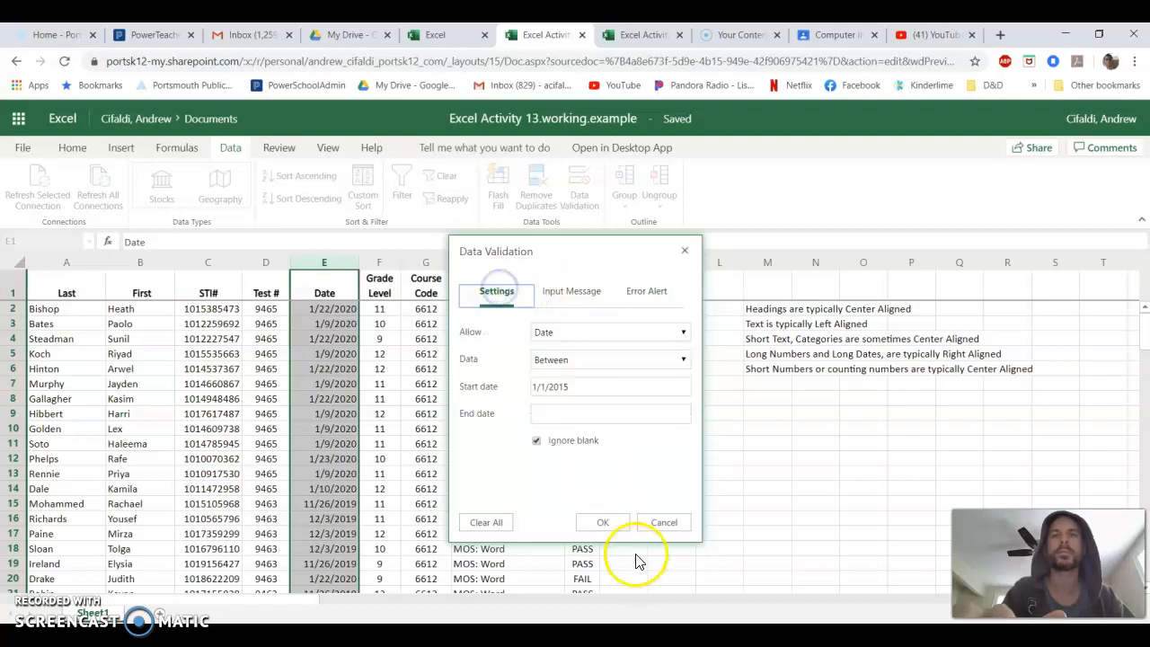
pyautogui.click(603, 524)
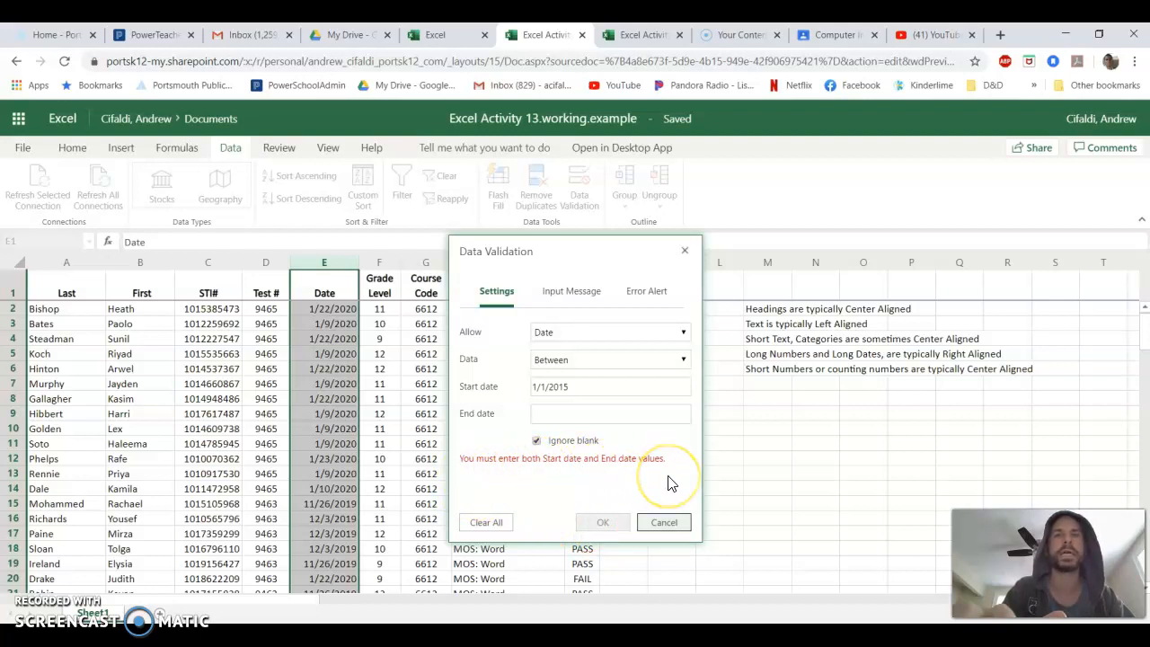
pyautogui.click(575, 413)
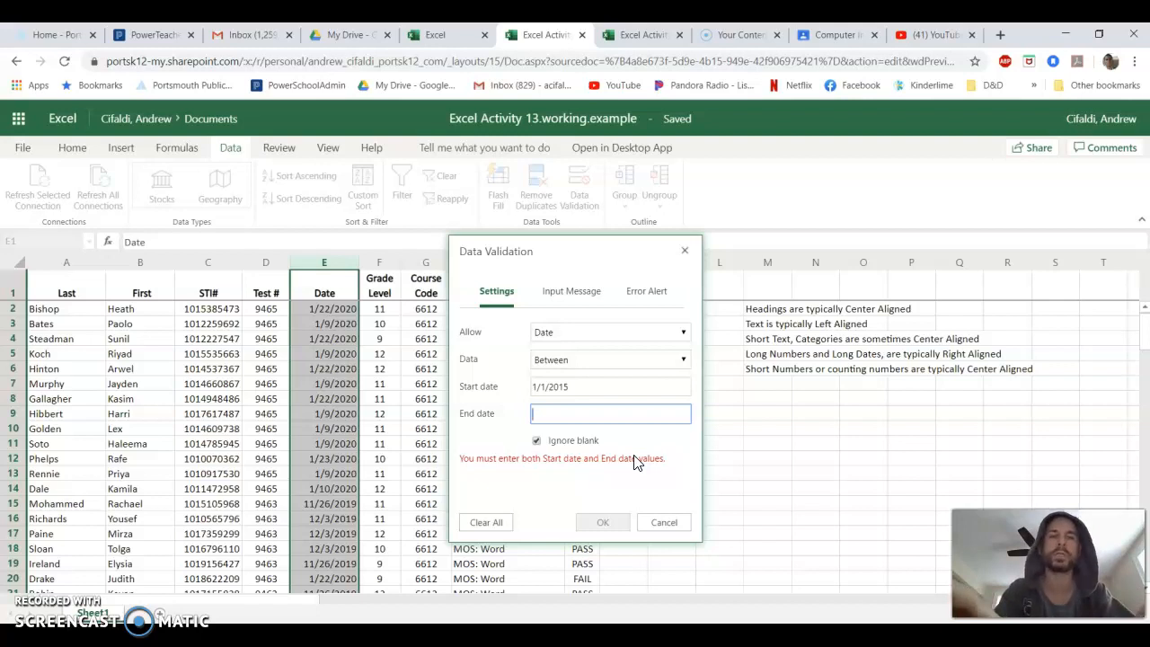
pyautogui.write('1/1/2030')
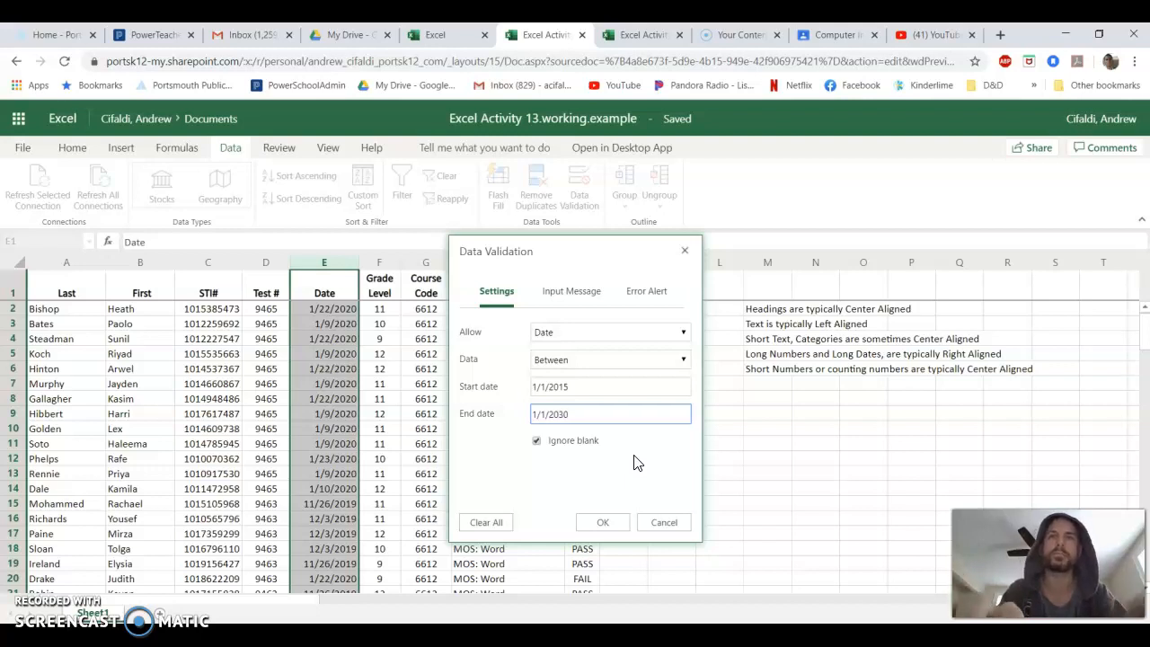
pyautogui.click(600, 522)
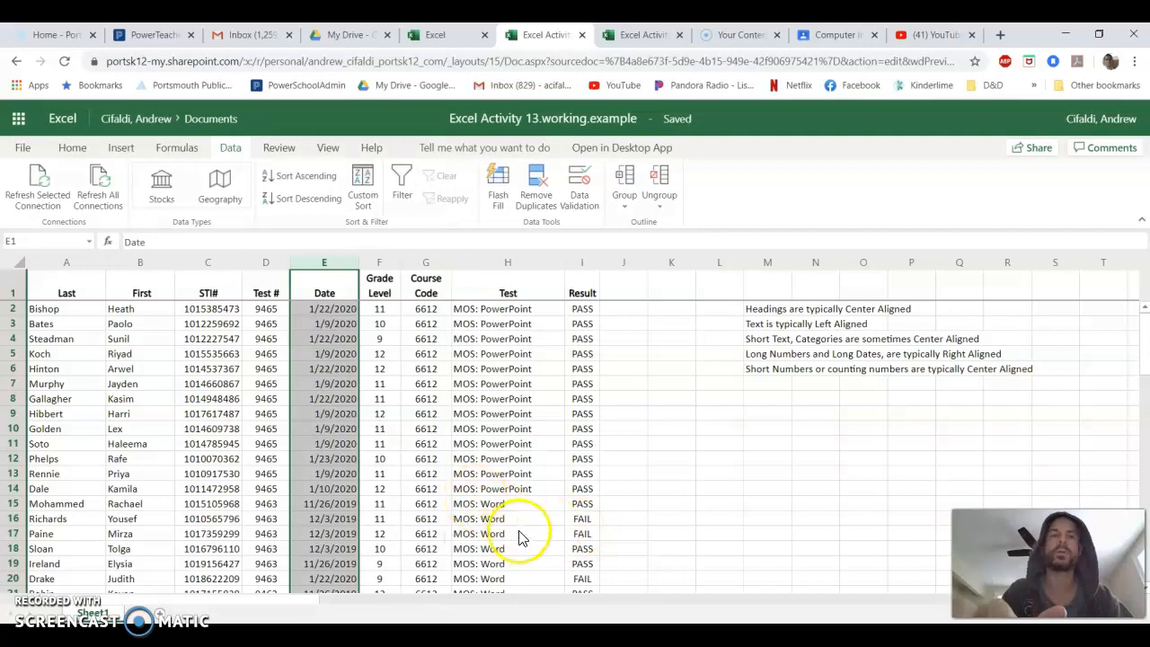
# - Try to enter the out-of-range date 1/1/2010 in the first empty Date cell, E99, and cancel the entry
pyautogui.click(321, 458)
pyautogui.scroll(-15, 296, 517)
pyautogui.scroll(-10, 299, 514)
pyautogui.scroll(3, 308, 513)
pyautogui.click(340, 424)
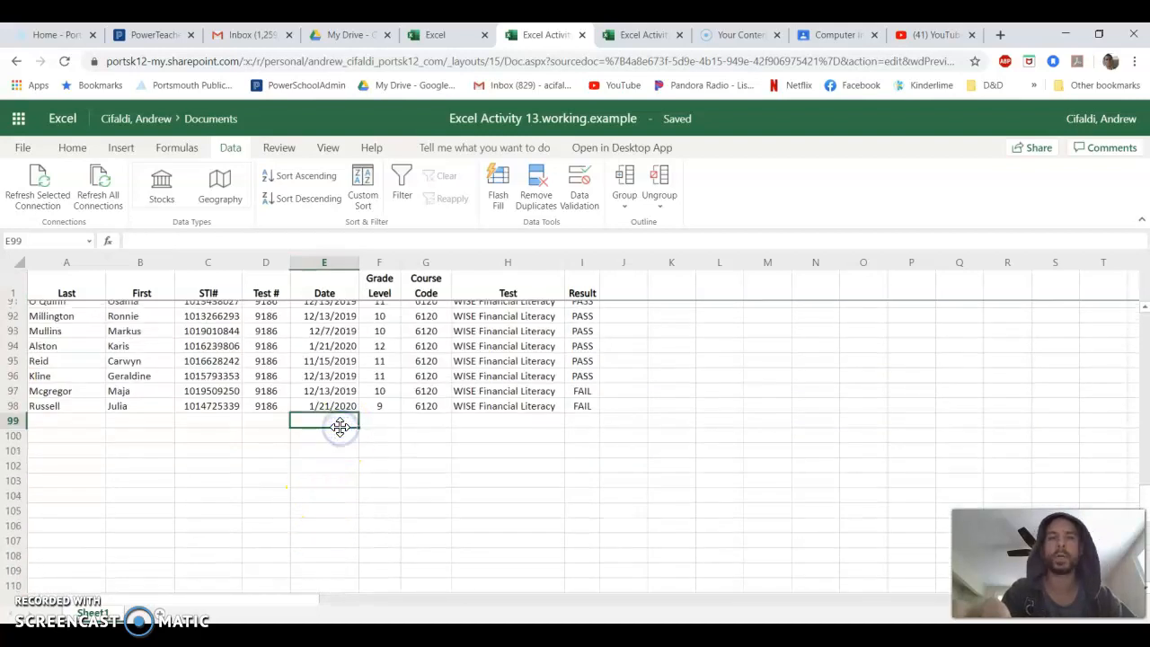
pyautogui.write('1/1/')
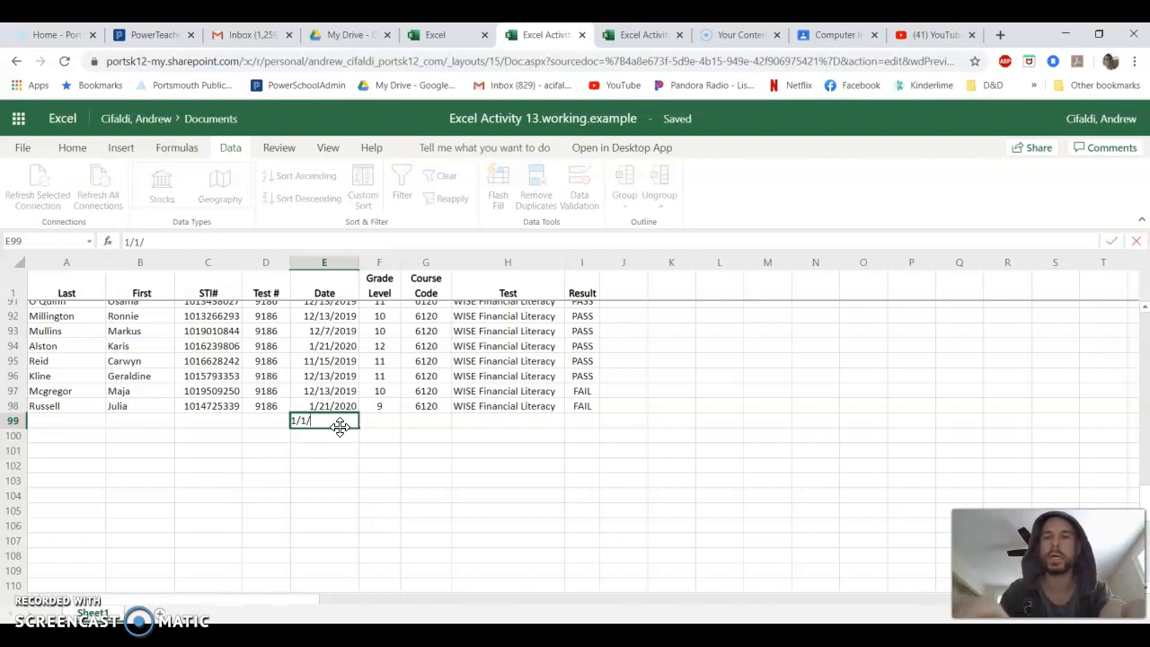
pyautogui.write('2010')
pyautogui.press('Return')
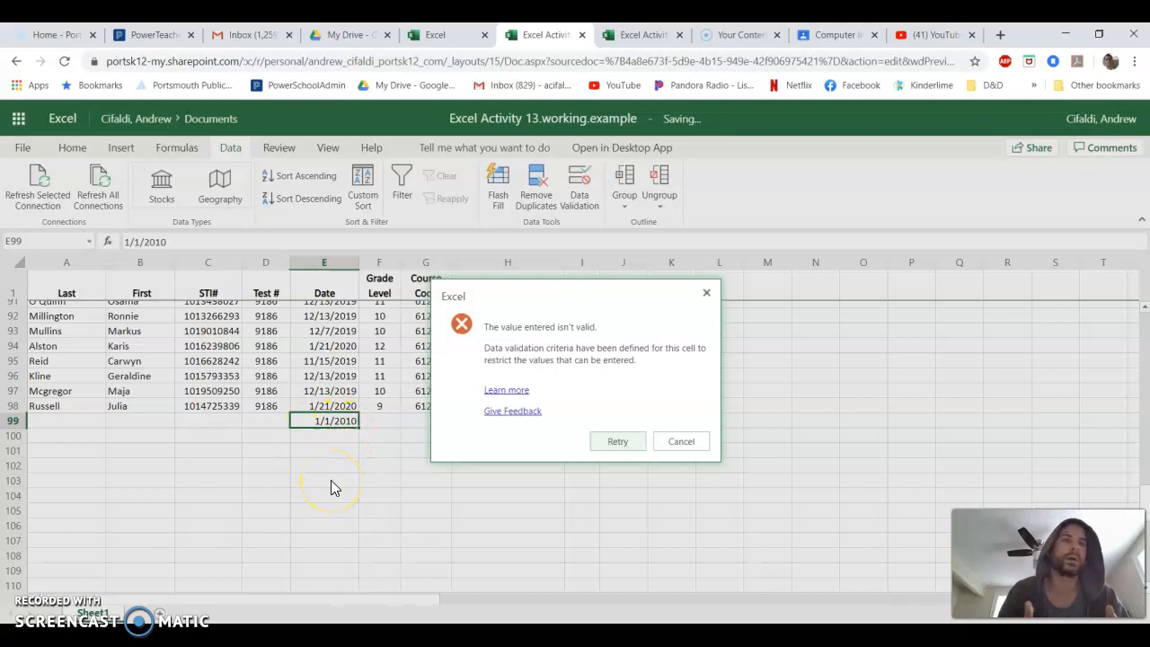
pyautogui.click(706, 444)
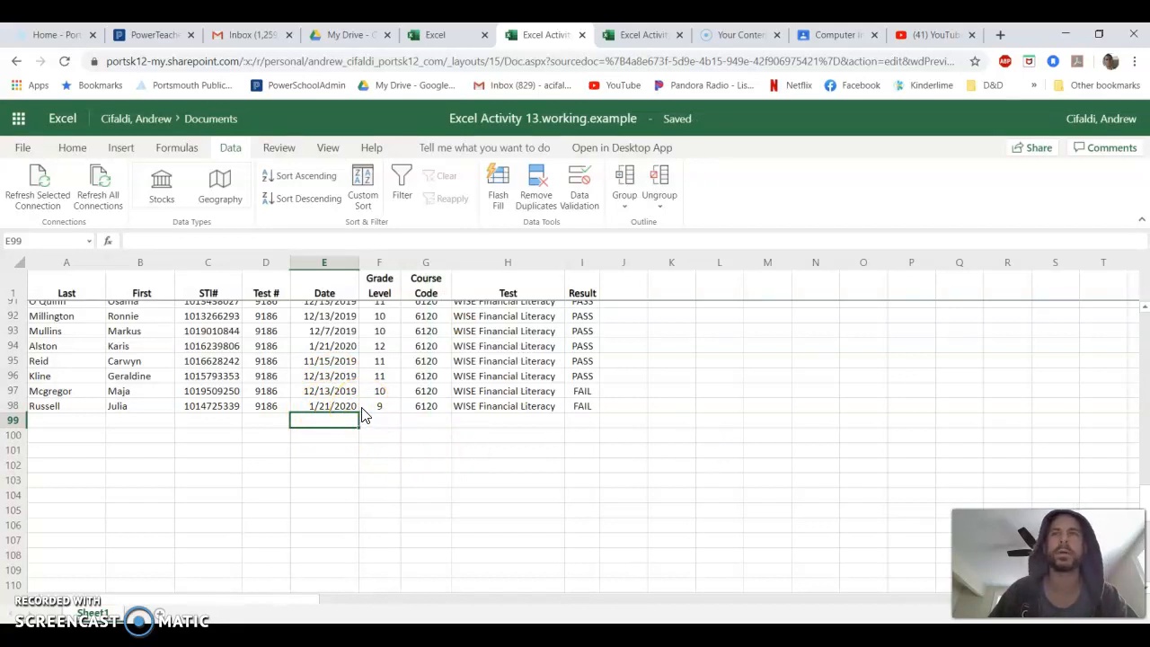
pyautogui.click(303, 424)
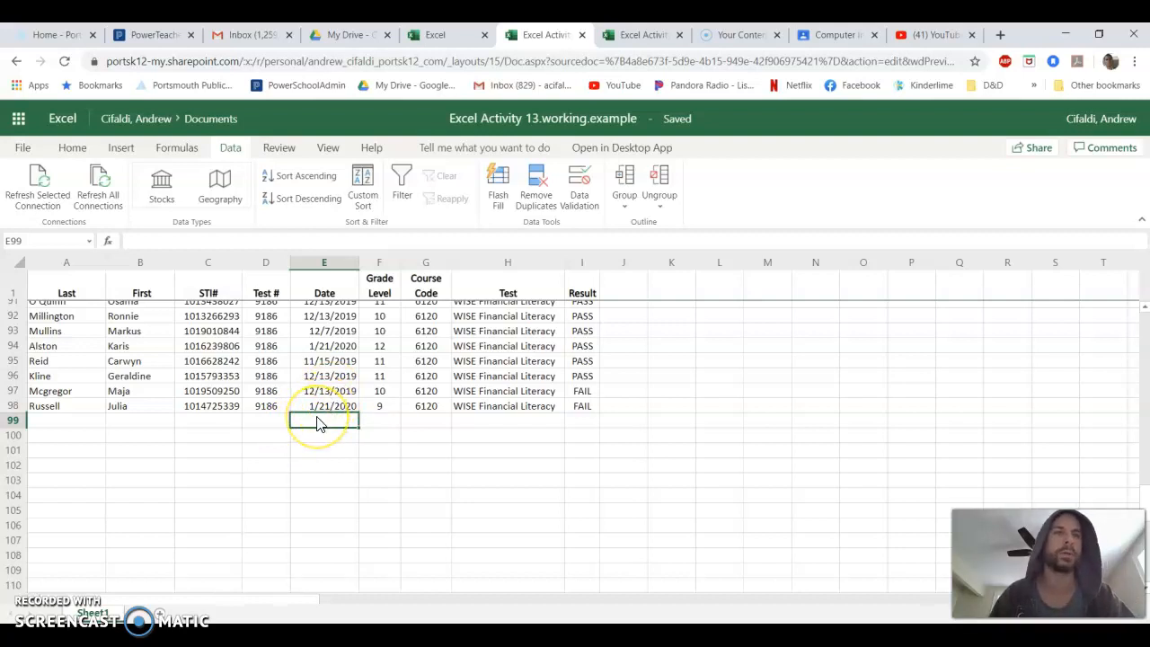
# - Change the whole Date column's validation error alert type to Warning
pyautogui.scroll(20, 316, 422)
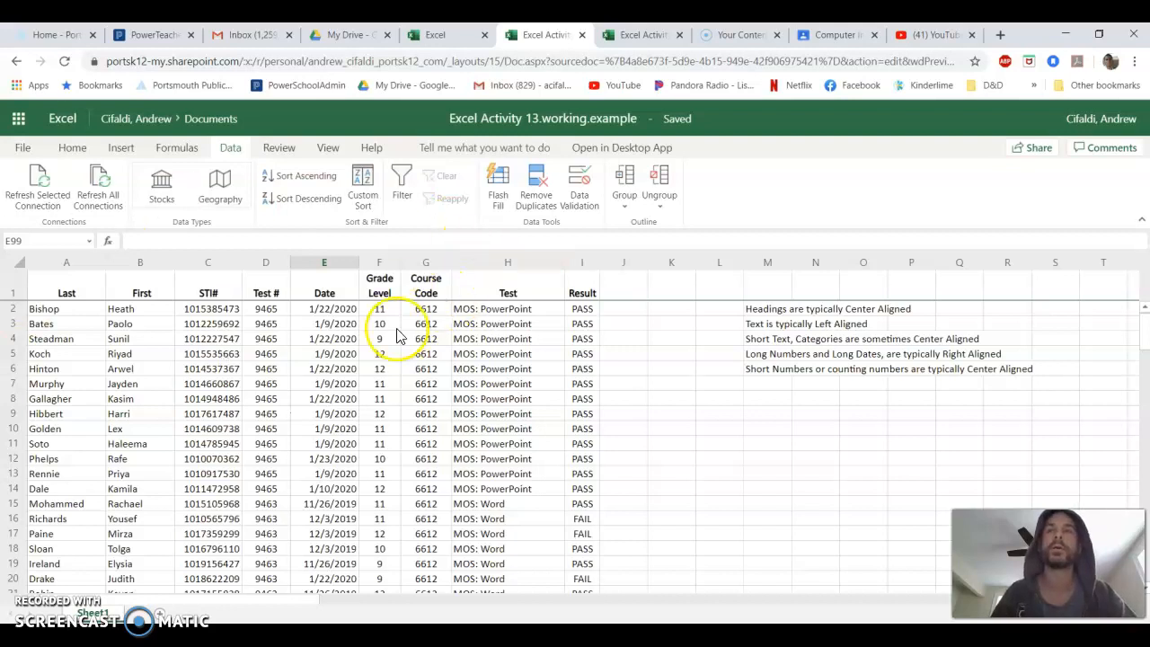
pyautogui.click(336, 269)
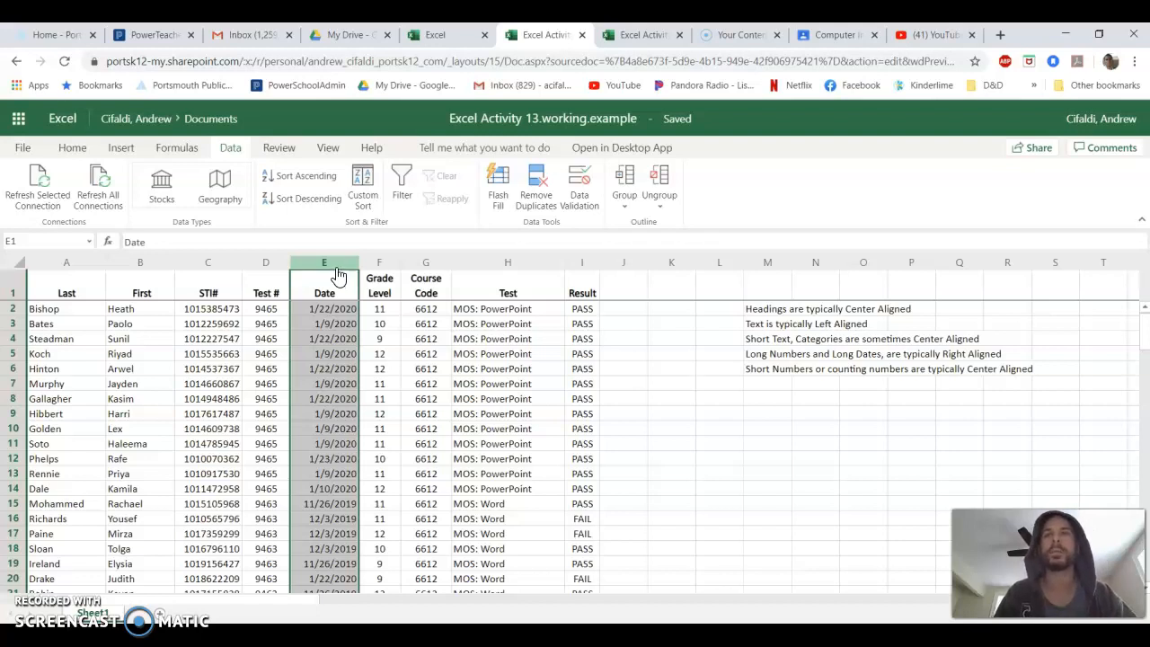
pyautogui.click(578, 202)
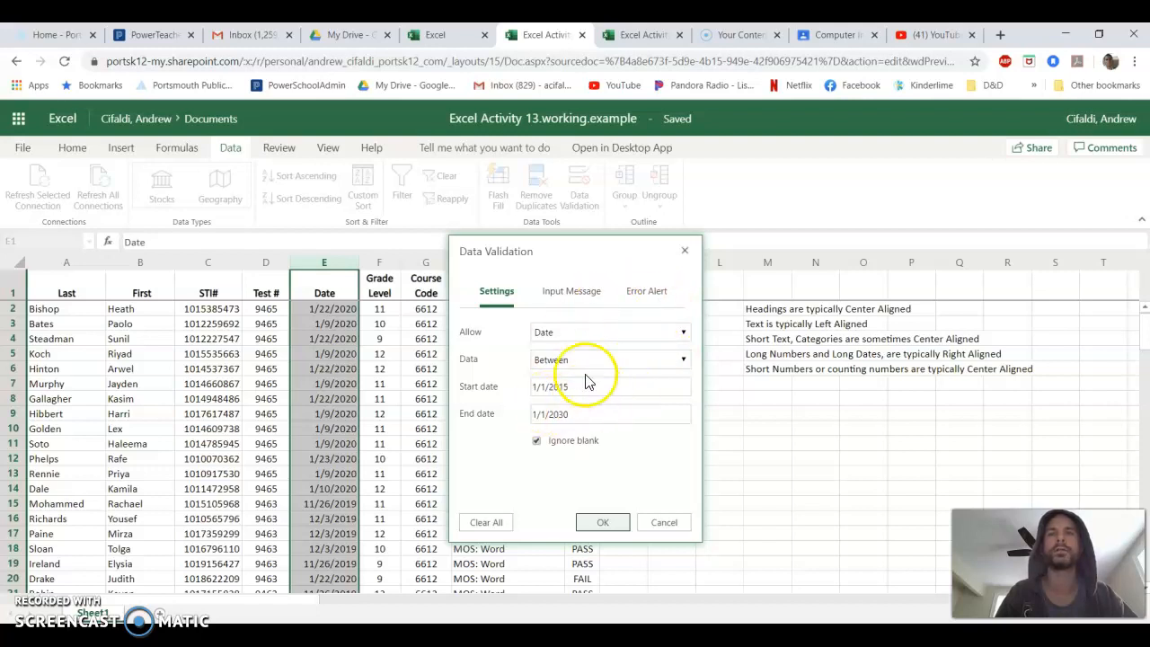
pyautogui.click(644, 305)
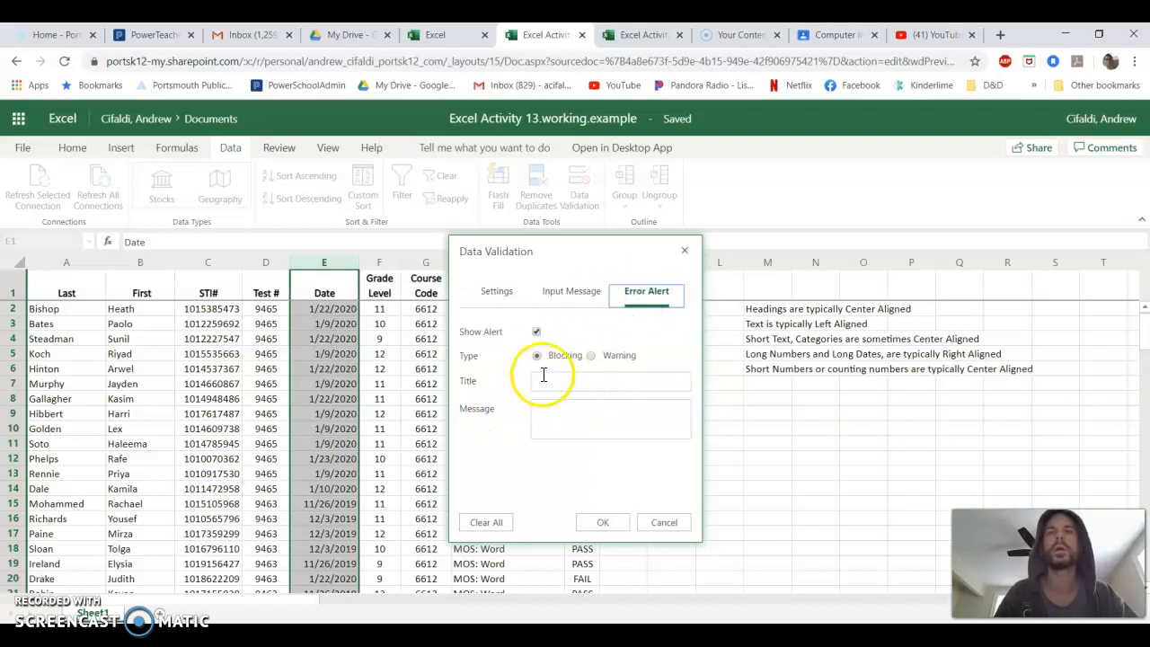
pyautogui.click(590, 356)
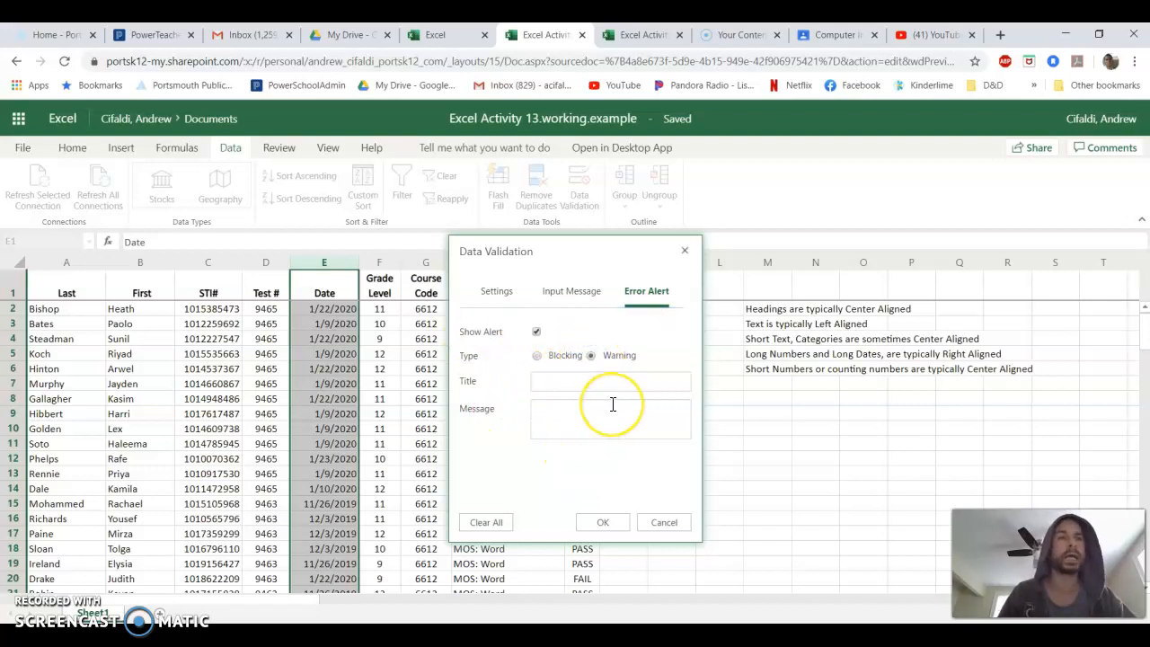
# - Title the alert "Date" with the message "Please enter a date no earlier than 1/1/2015", and apply the validation
pyautogui.click(620, 387)
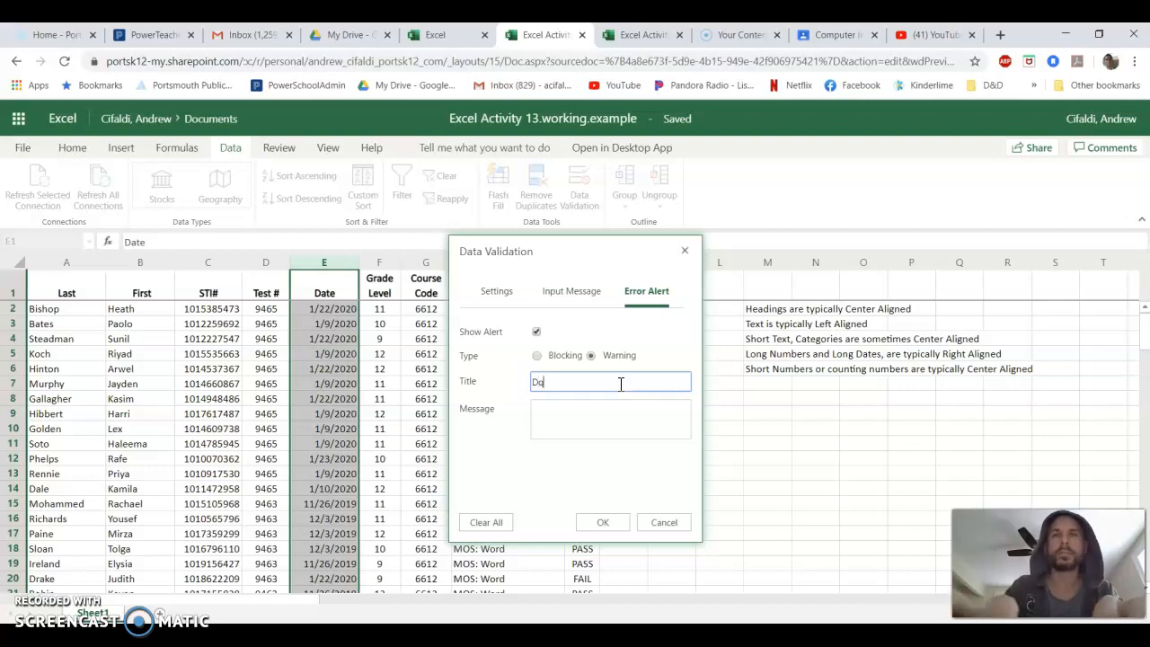
pyautogui.press('Tab')
pyautogui.write('Please')
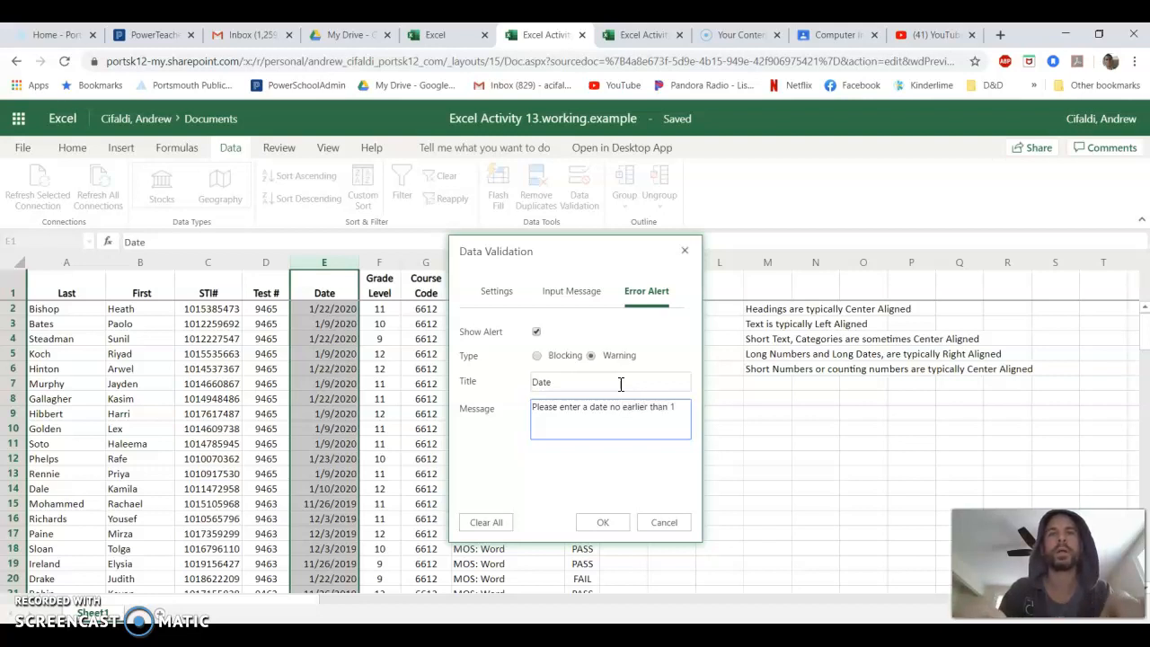
pyautogui.write('201')
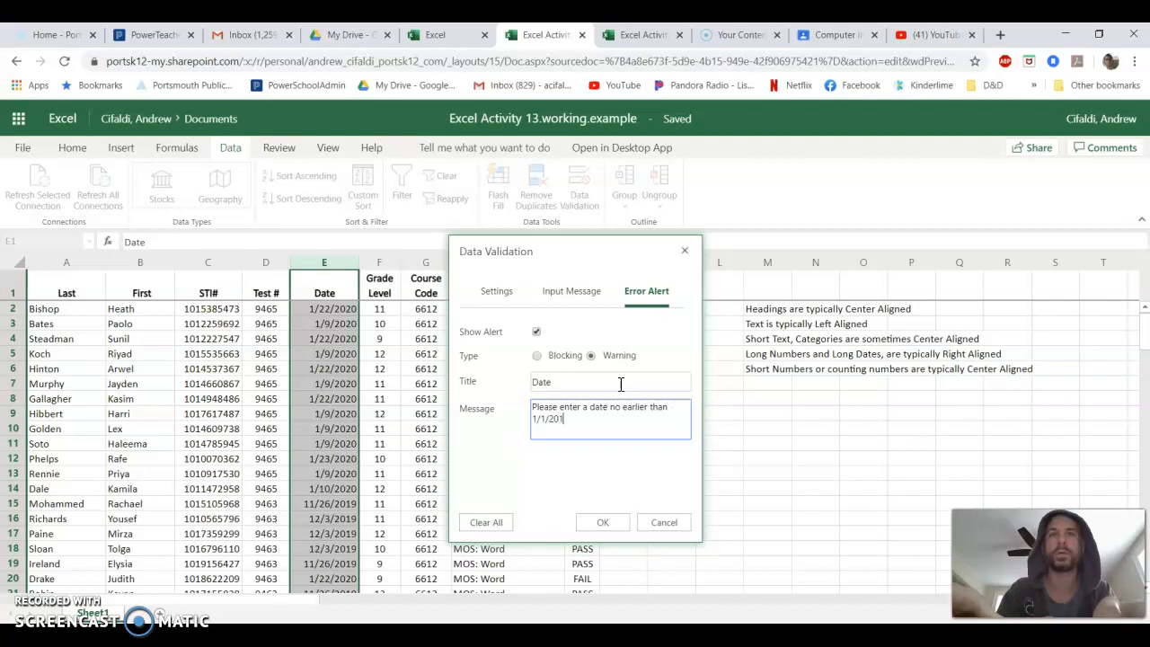
pyautogui.click(617, 449)
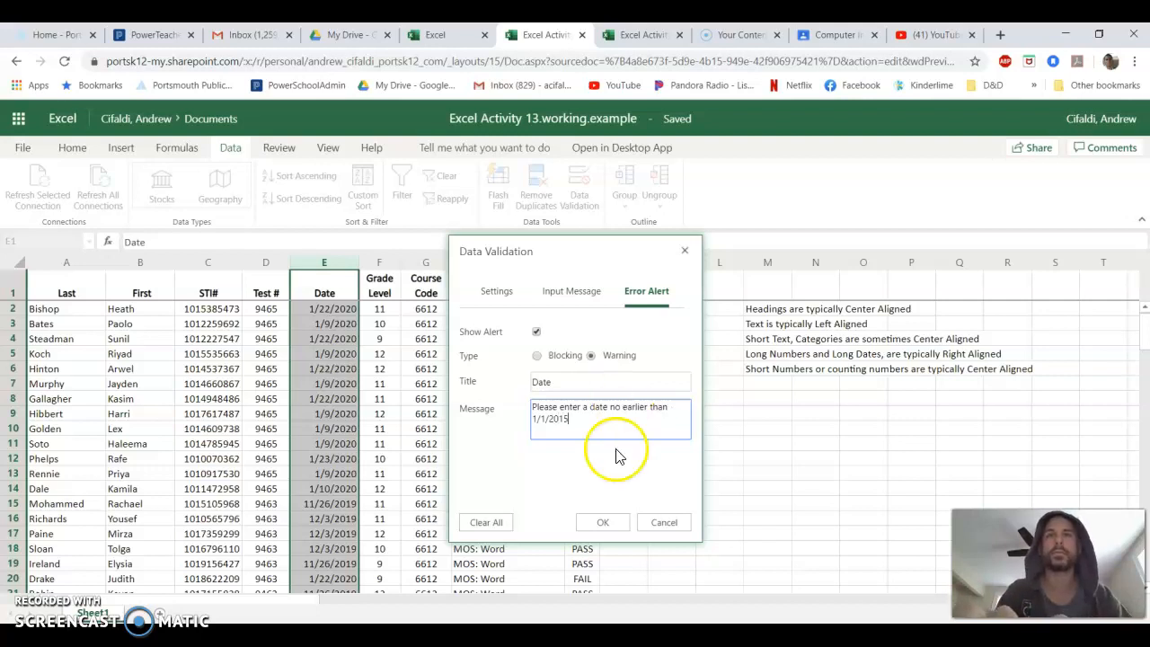
pyautogui.click(614, 524)
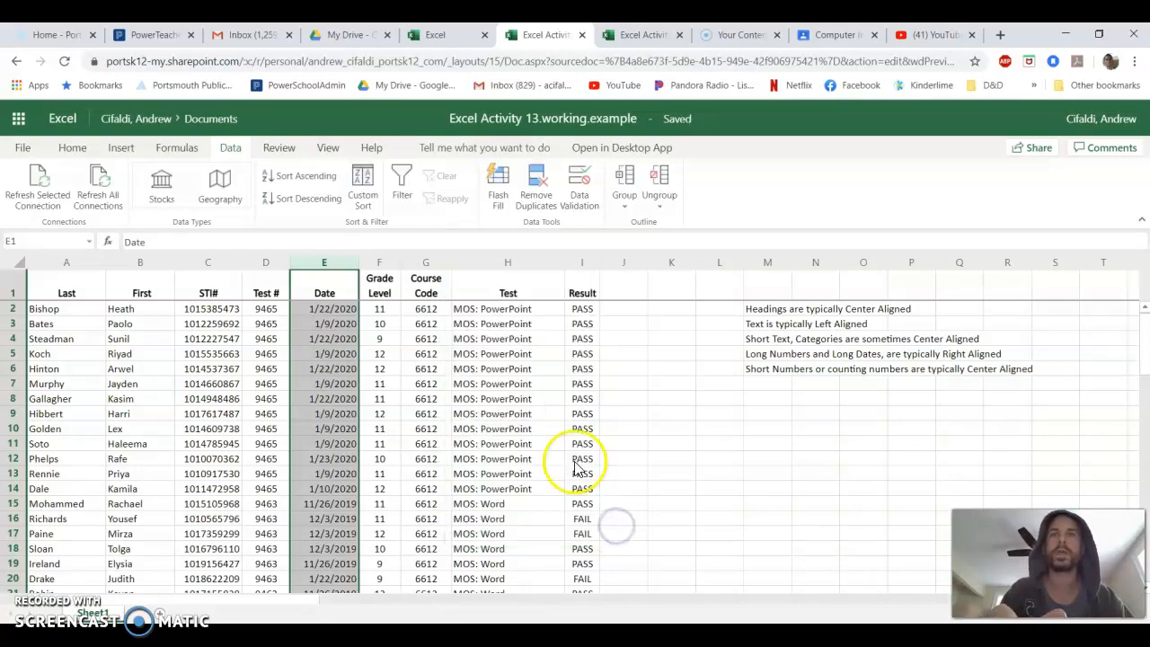
# - Test the warning by entering 1/1/2010 in E99 and accepting it anyway, and clear the cell
pyautogui.scroll(-15, 461, 503)
pyautogui.scroll(-15, 460, 503)
pyautogui.scroll(2, 447, 476)
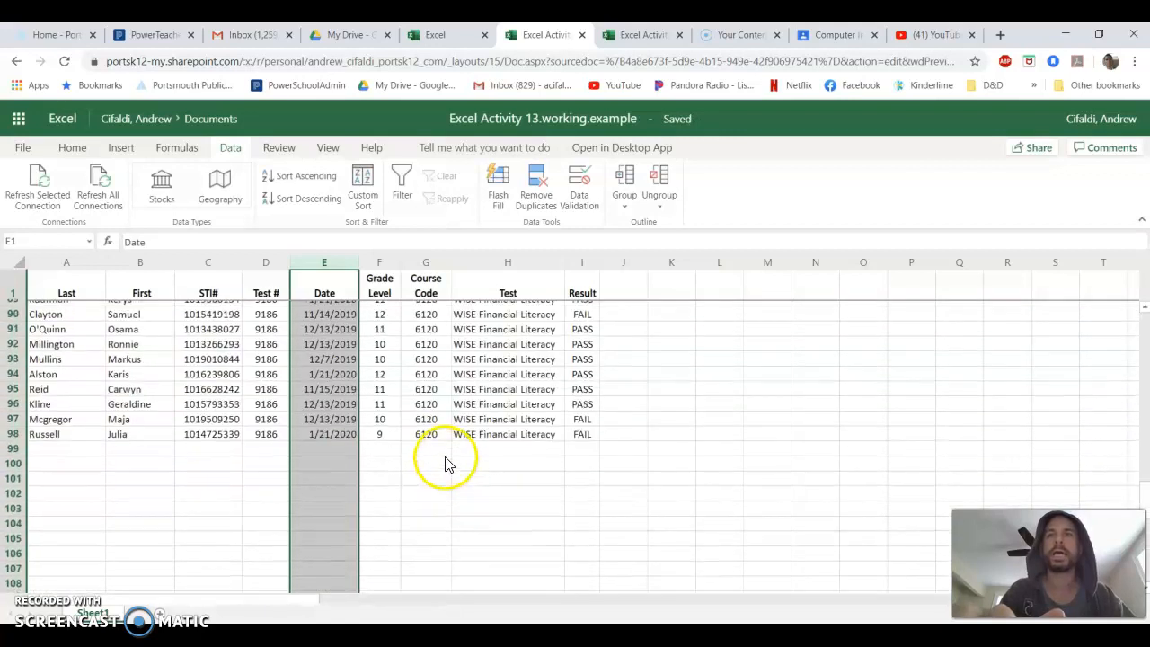
pyautogui.click(347, 454)
pyautogui.write('1/')
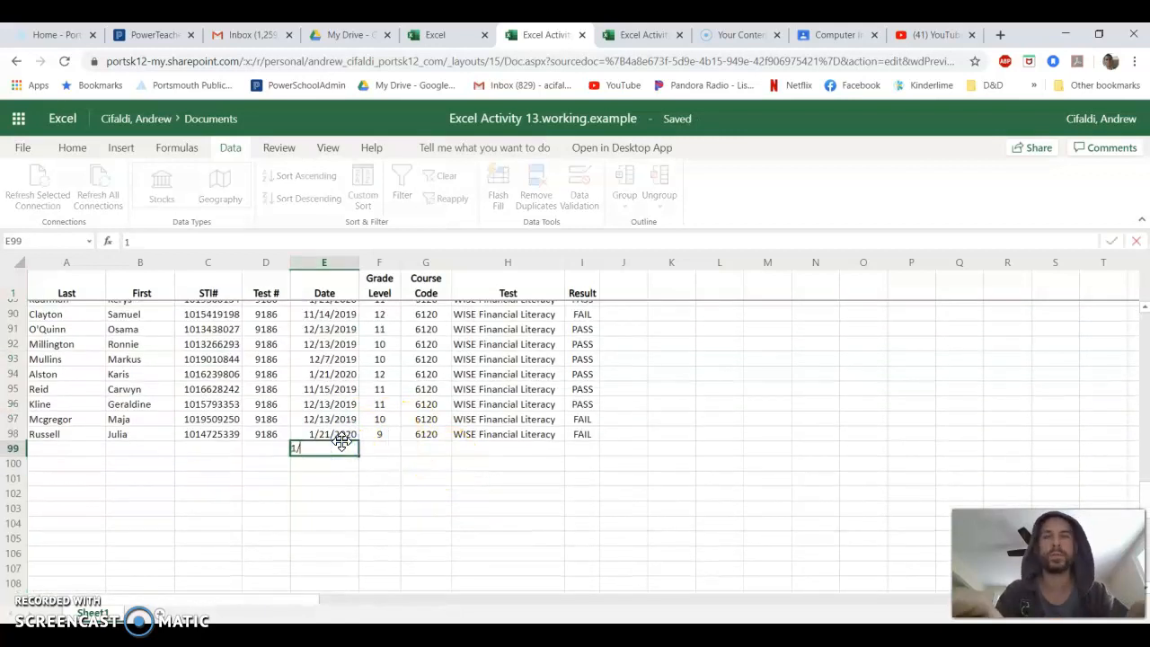
pyautogui.write('1/2010')
pyautogui.press('Return')
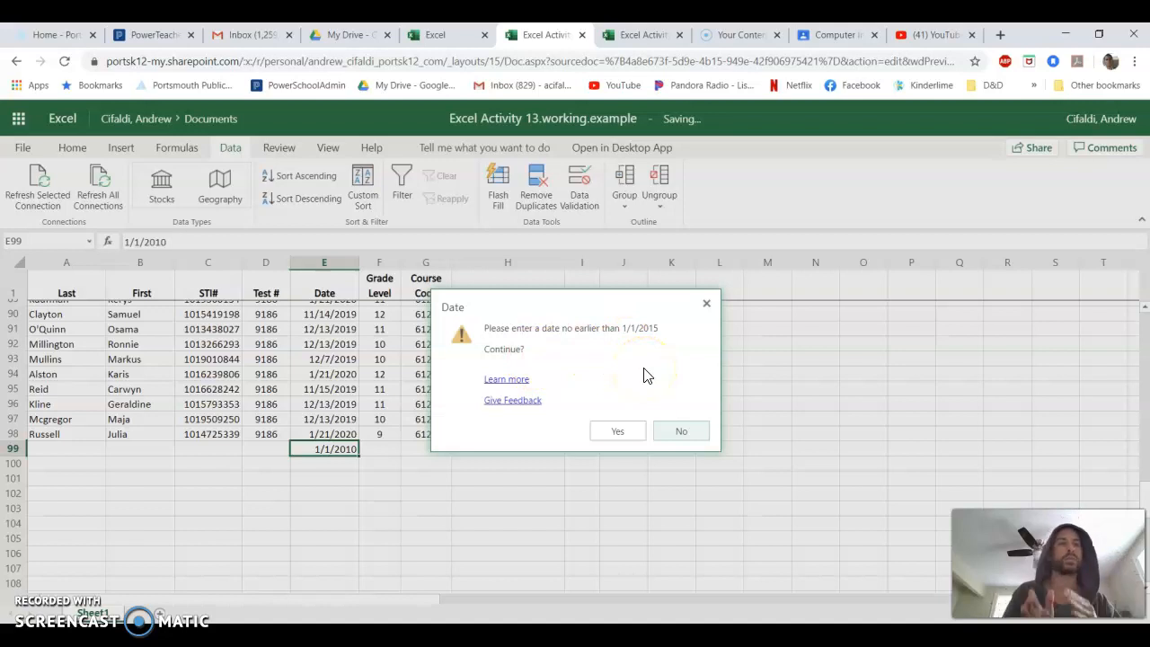
pyautogui.click(637, 430)
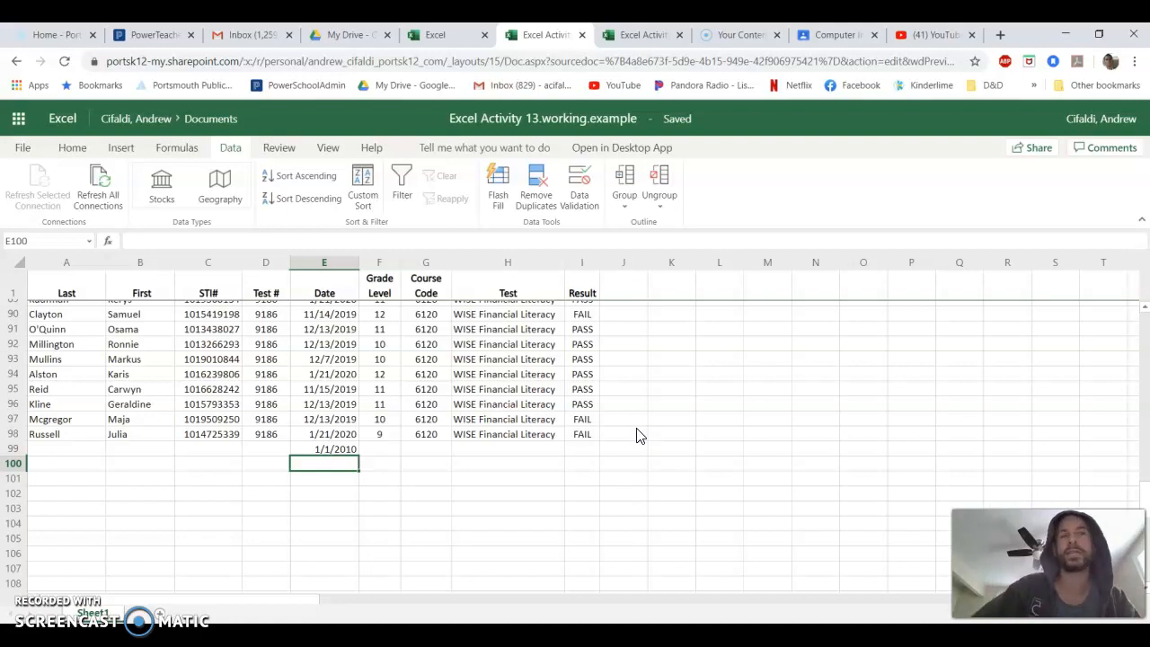
pyautogui.click(337, 449)
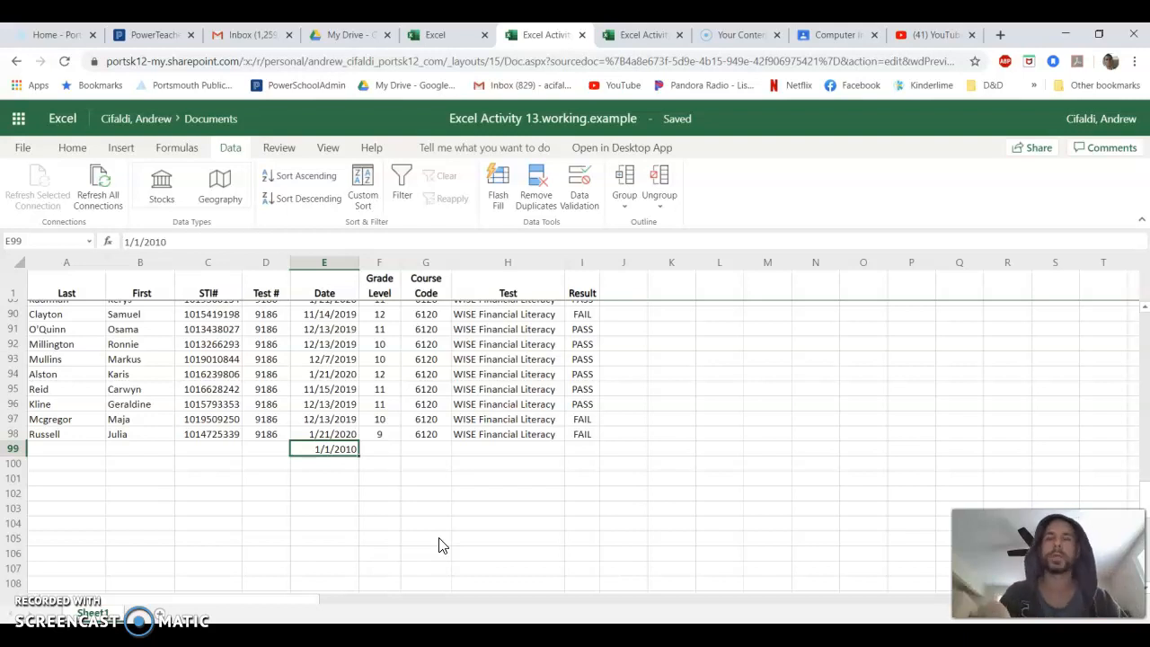
pyautogui.press('Delete')
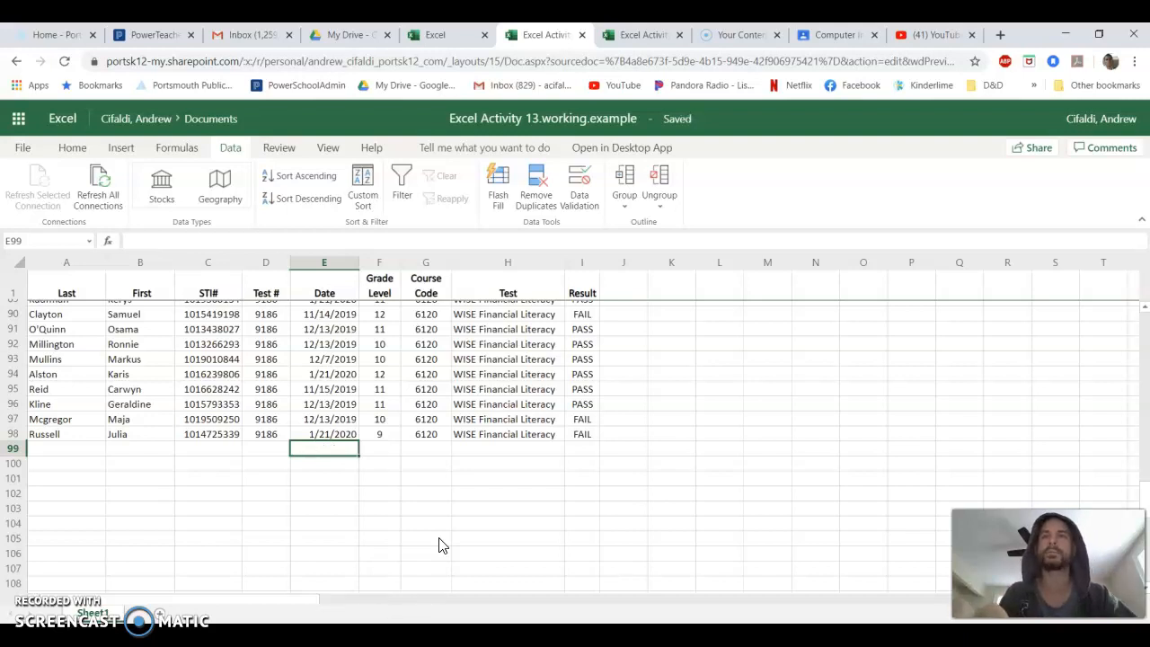
pyautogui.scroll(15, 449, 530)
pyautogui.scroll(10, 466, 516)
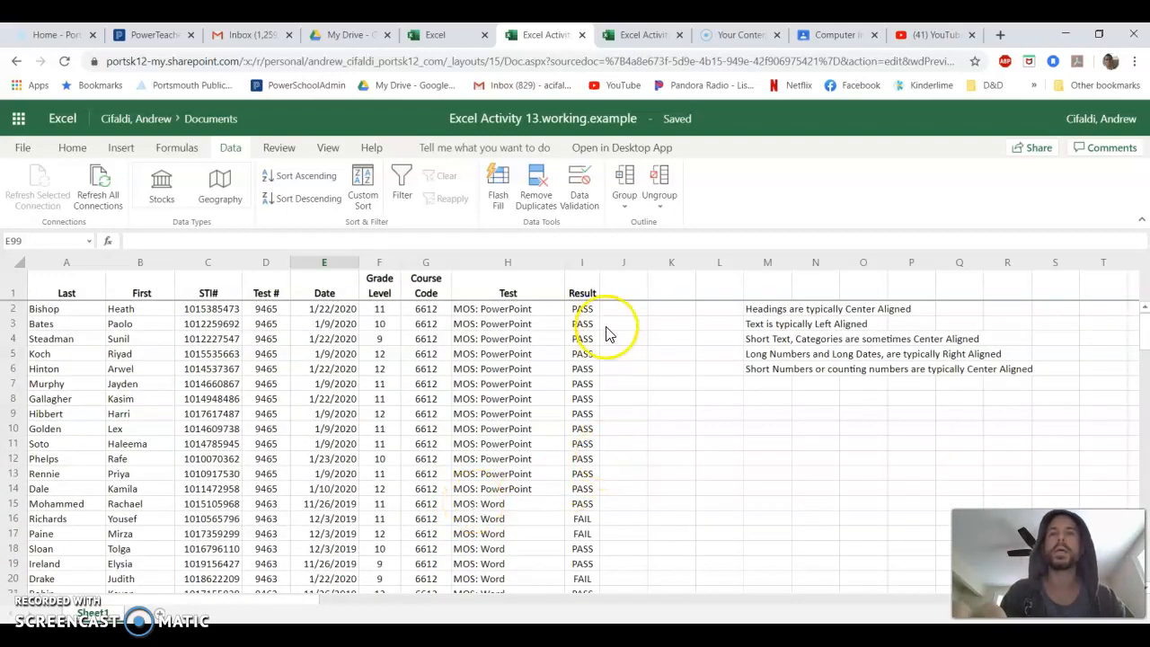
pyautogui.click(384, 288)
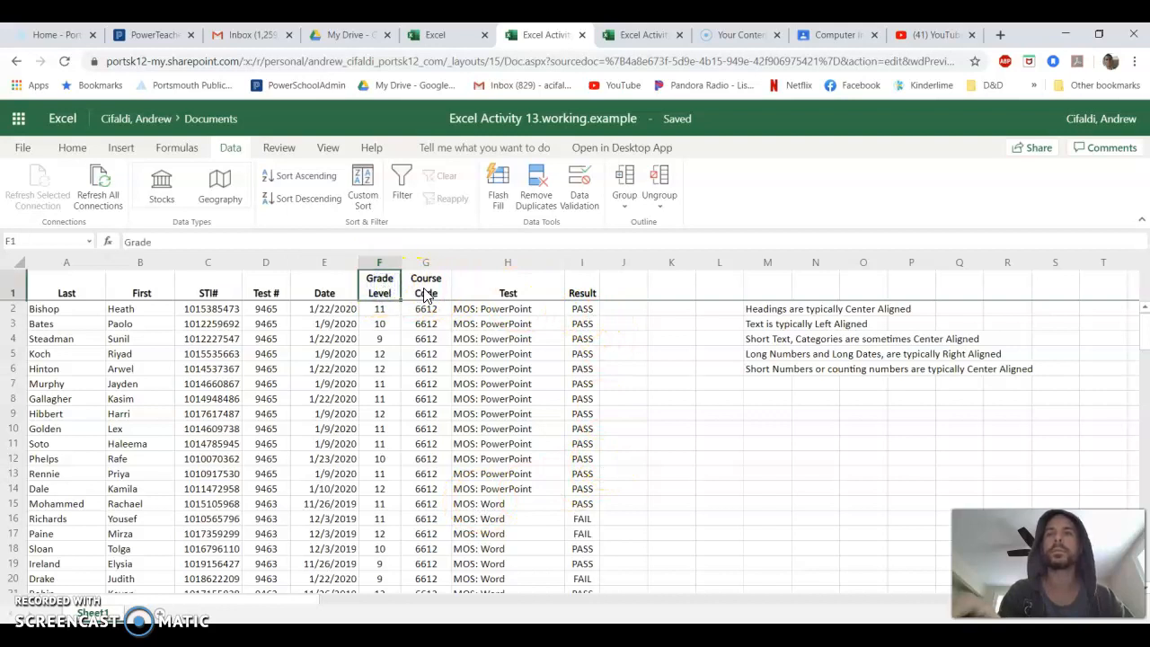
pyautogui.keyDown('shift'); pyautogui.click(427, 292); pyautogui.keyUp('shift')
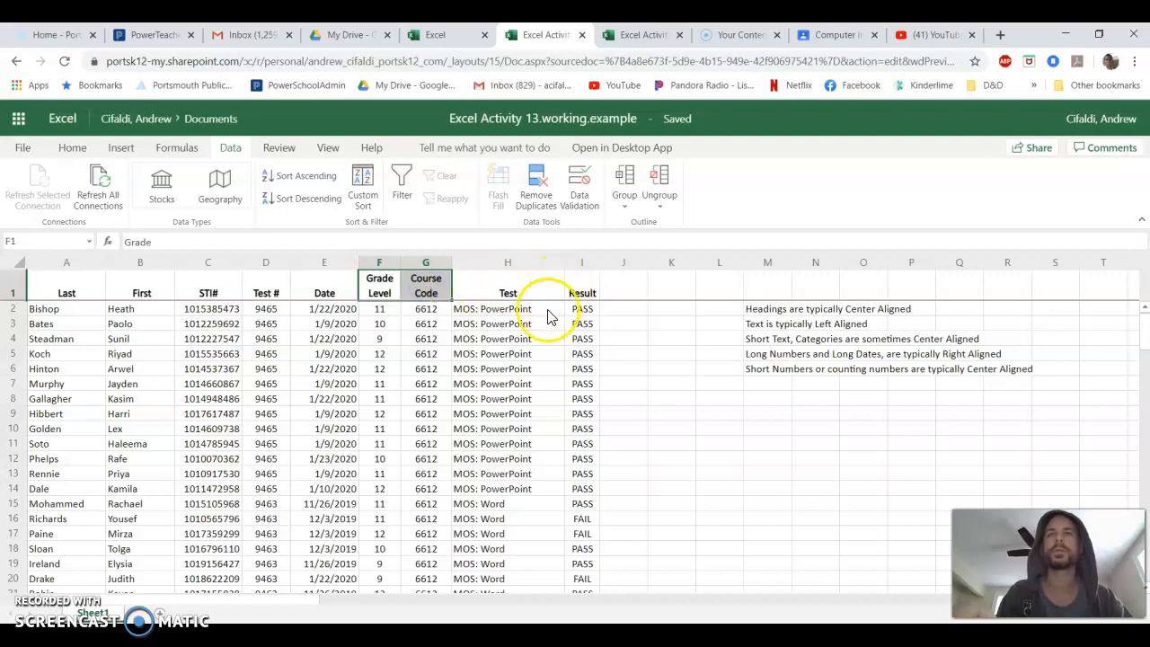
pyautogui.keyDown('shift'); pyautogui.click(519, 297); pyautogui.keyUp('shift')
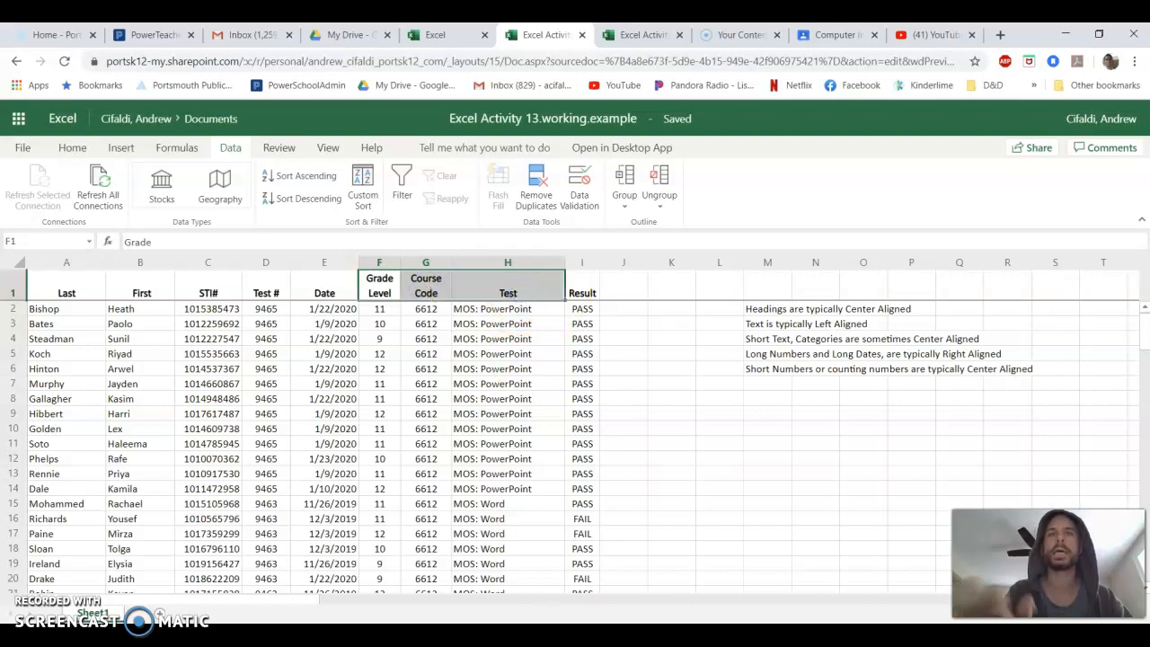
pyautogui.keyDown('shift'); pyautogui.click(579, 289); pyautogui.keyUp('shift')
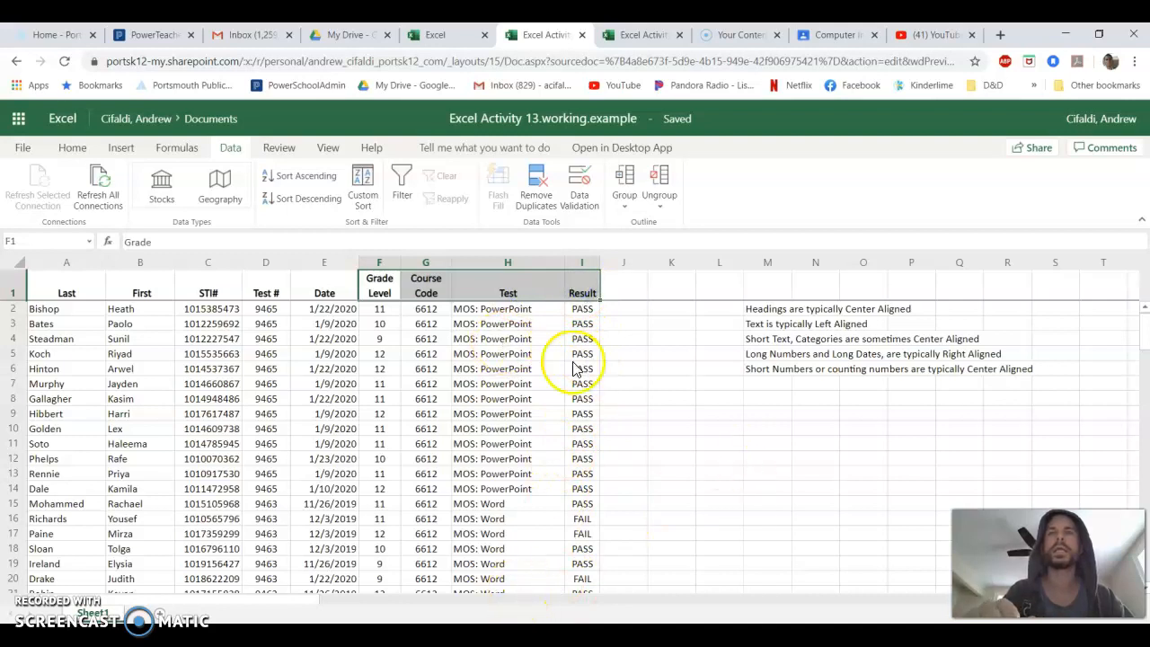
pyautogui.click(511, 429)
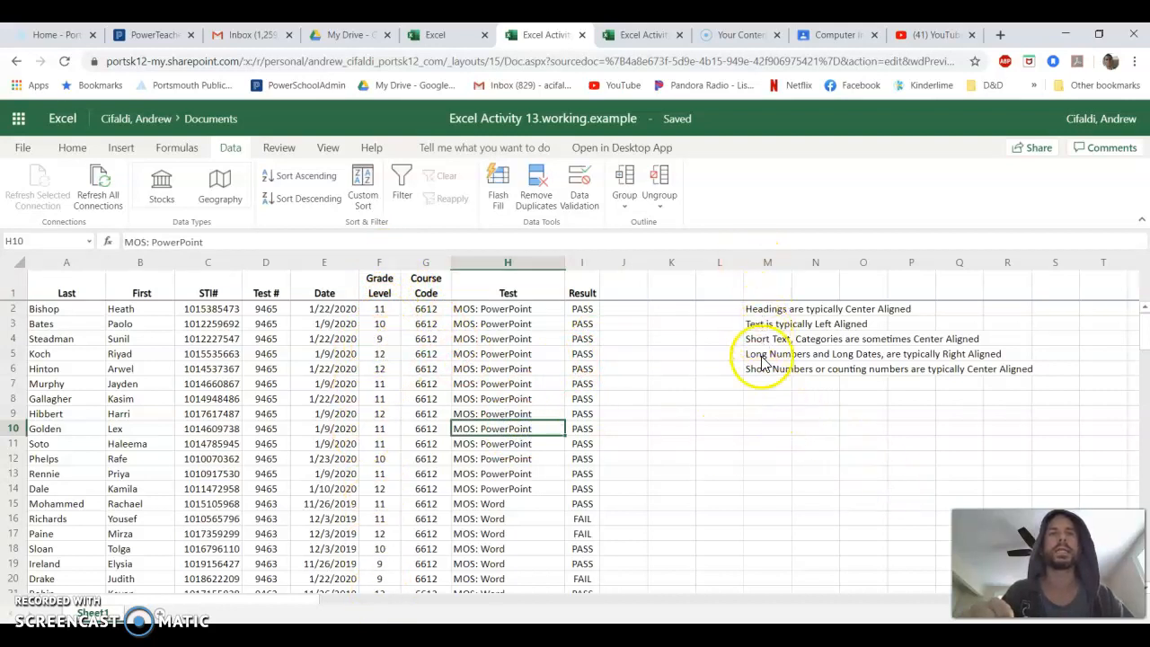
# - List the allowed grade levels 9, 10, 11 and 12 in cells N8 through N11
pyautogui.click(819, 401)
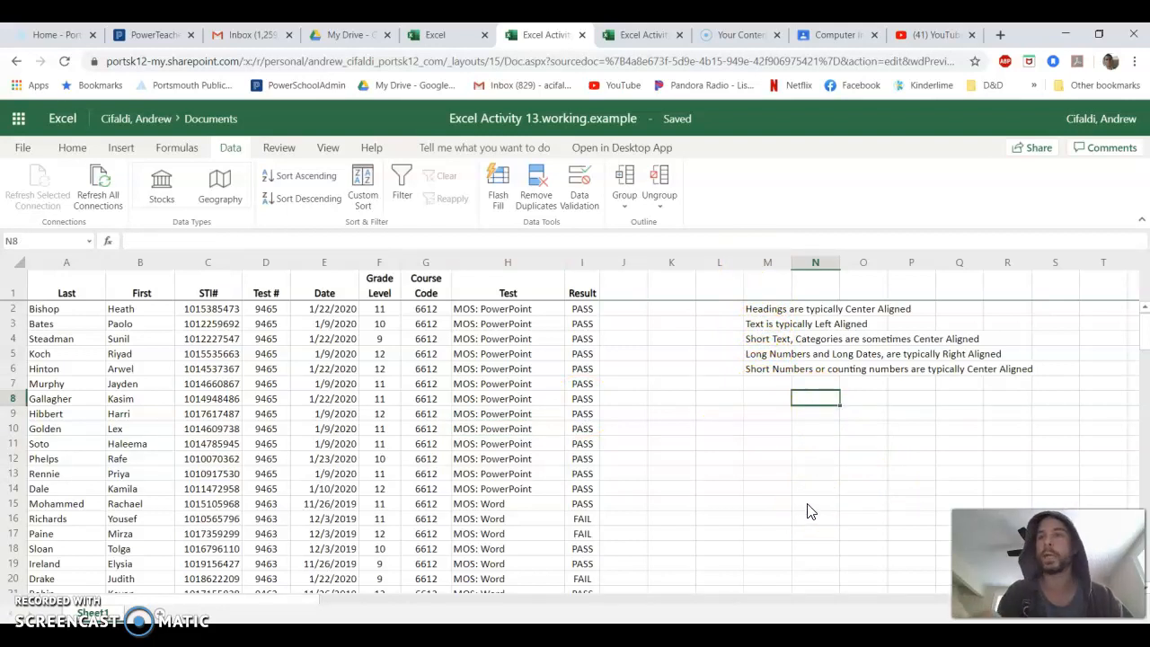
pyautogui.write('9')
pyautogui.click(819, 418)
pyautogui.write('10')
pyautogui.click(824, 430)
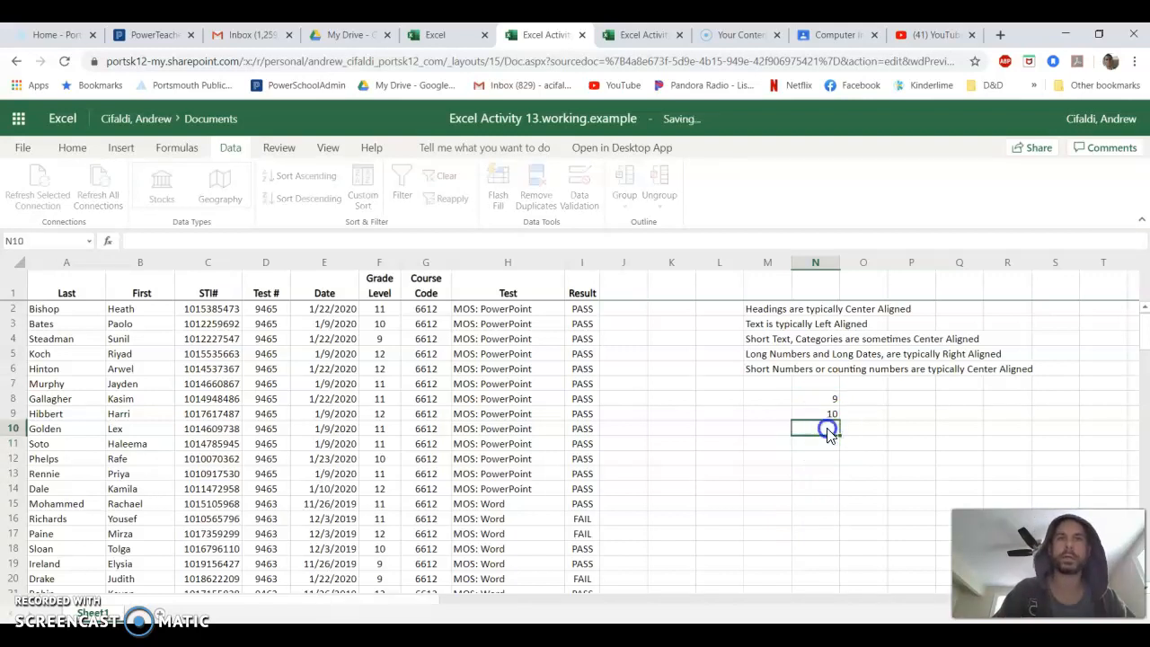
pyautogui.write('11')
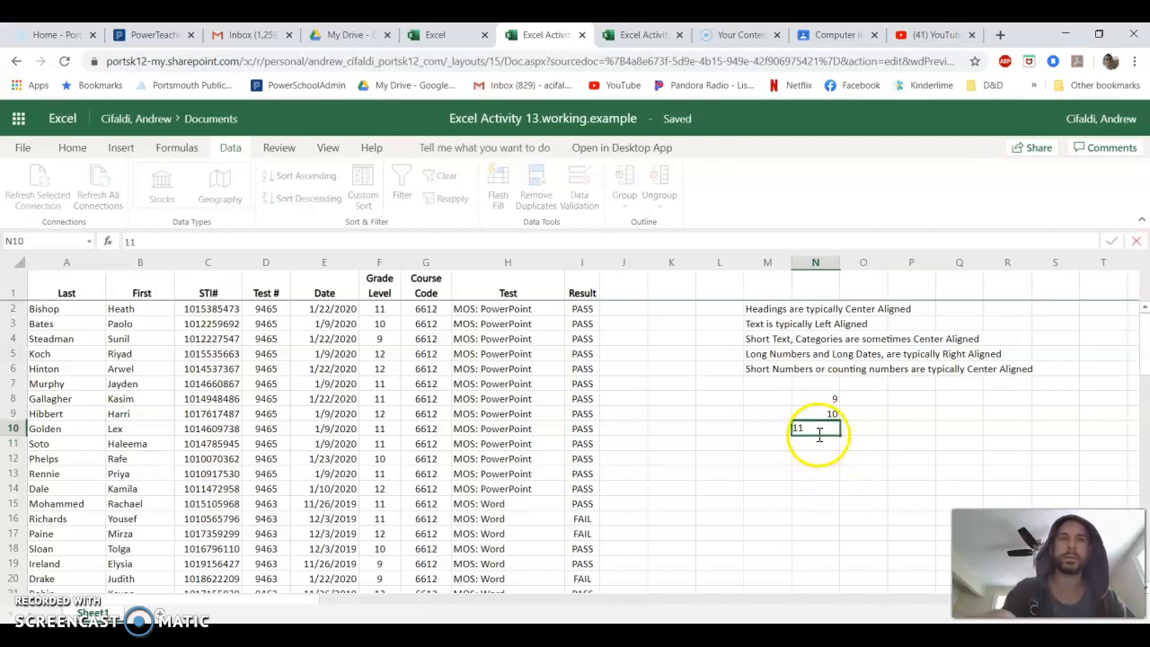
pyautogui.click(818, 442)
pyautogui.write('12')
pyautogui.click(818, 460)
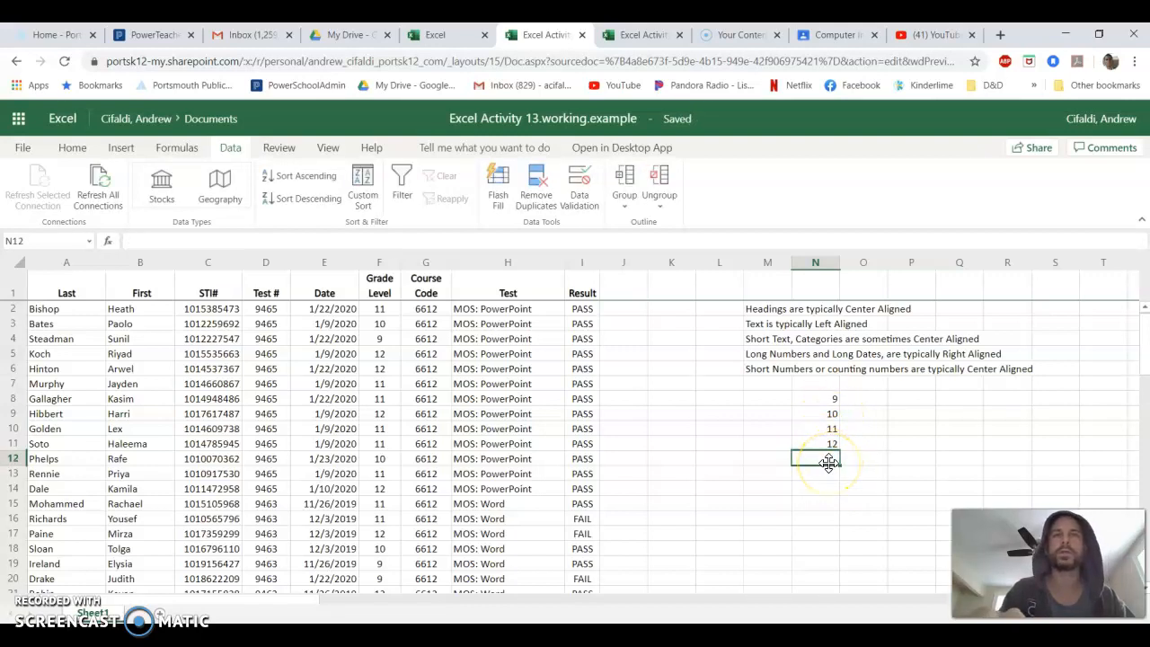
# - Set the whole Grade Level column's data validation to allow a List
pyautogui.click(381, 262)
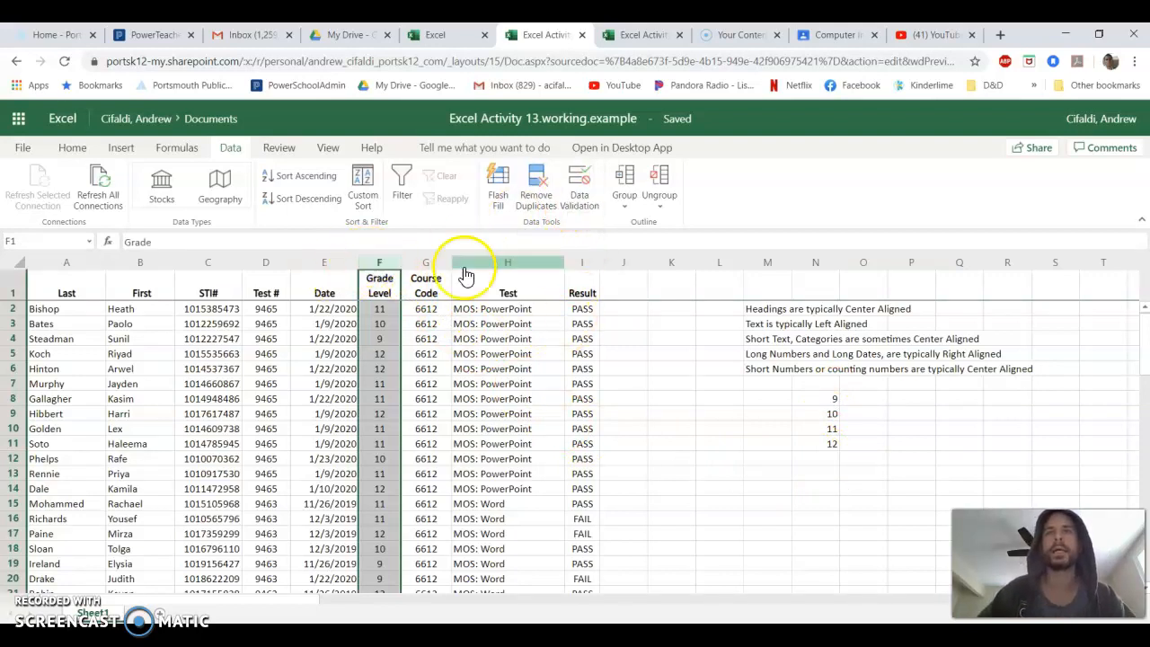
pyautogui.click(580, 190)
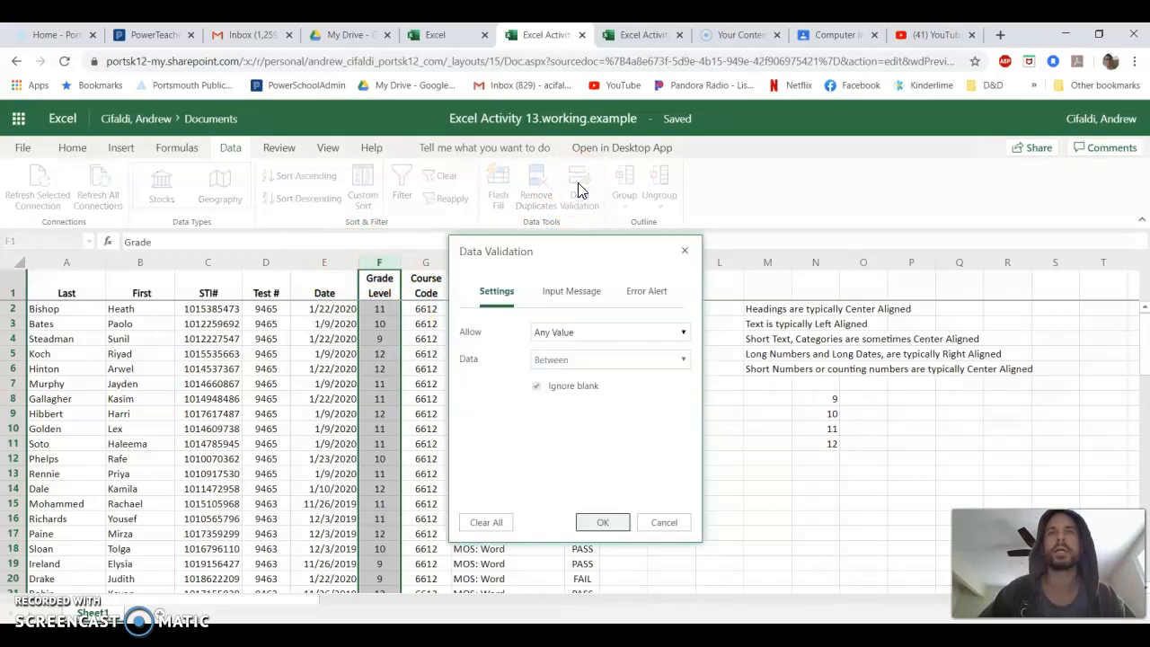
pyautogui.click(557, 334)
pyautogui.click(606, 389)
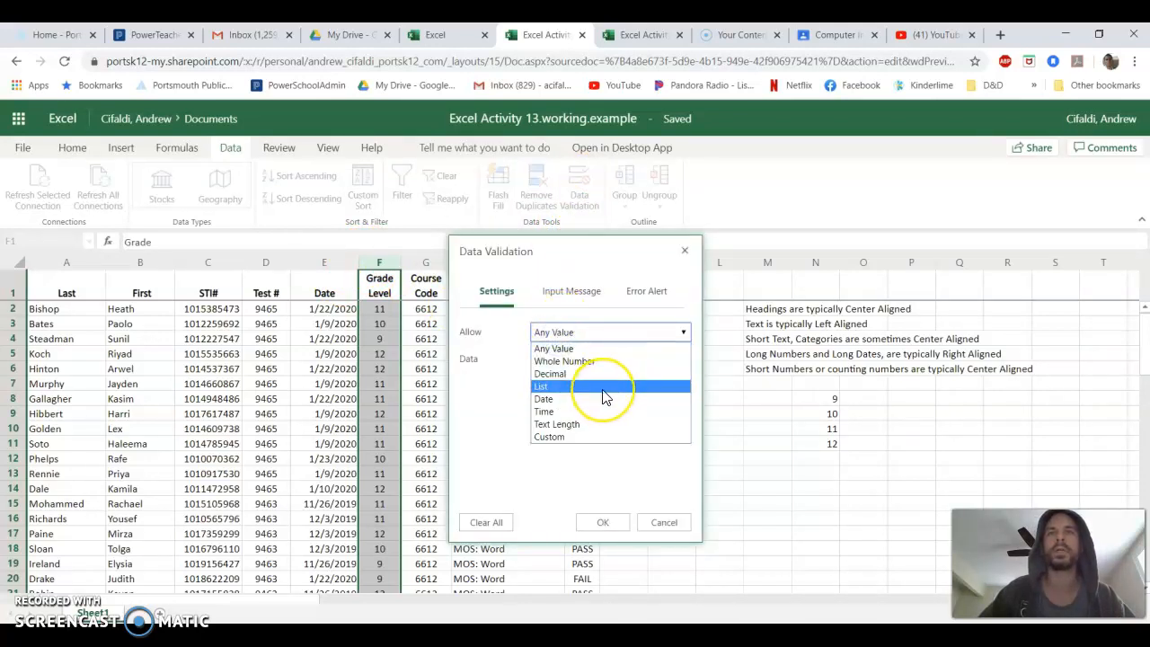
pyautogui.click(603, 396)
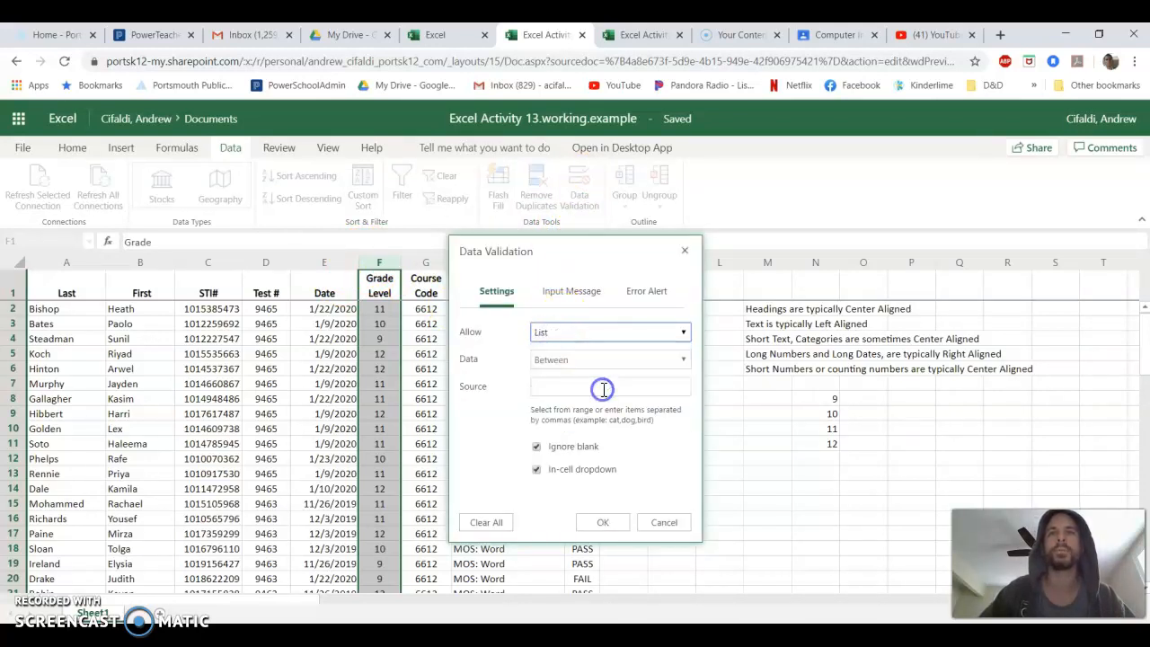
pyautogui.click(549, 390)
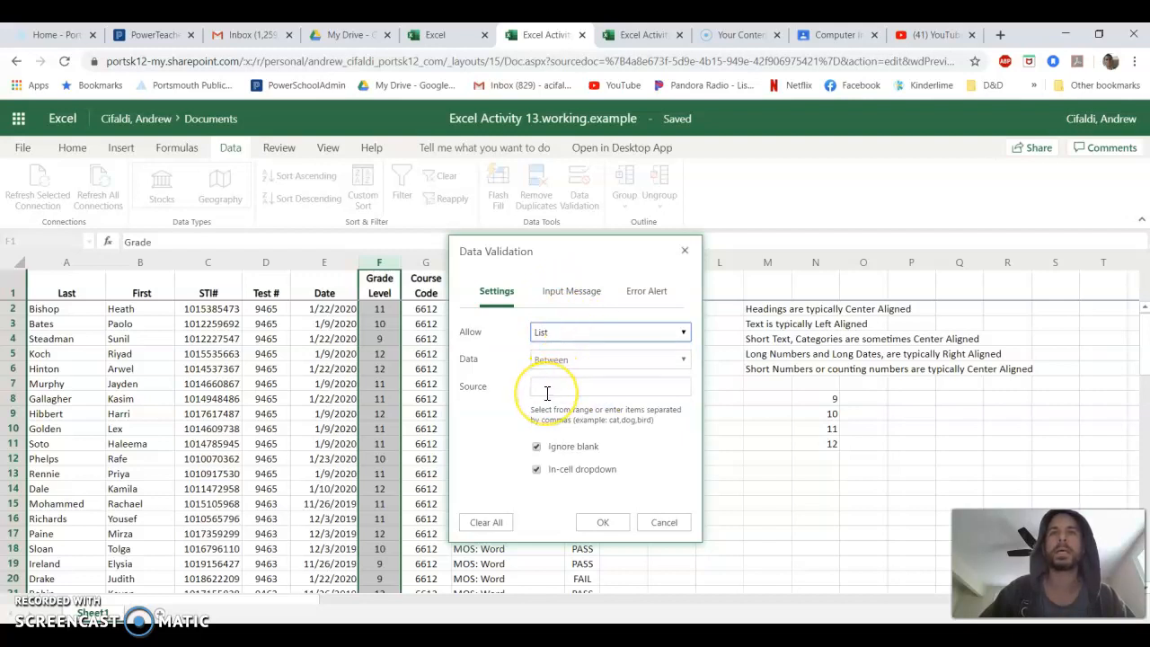
pyautogui.click(609, 392)
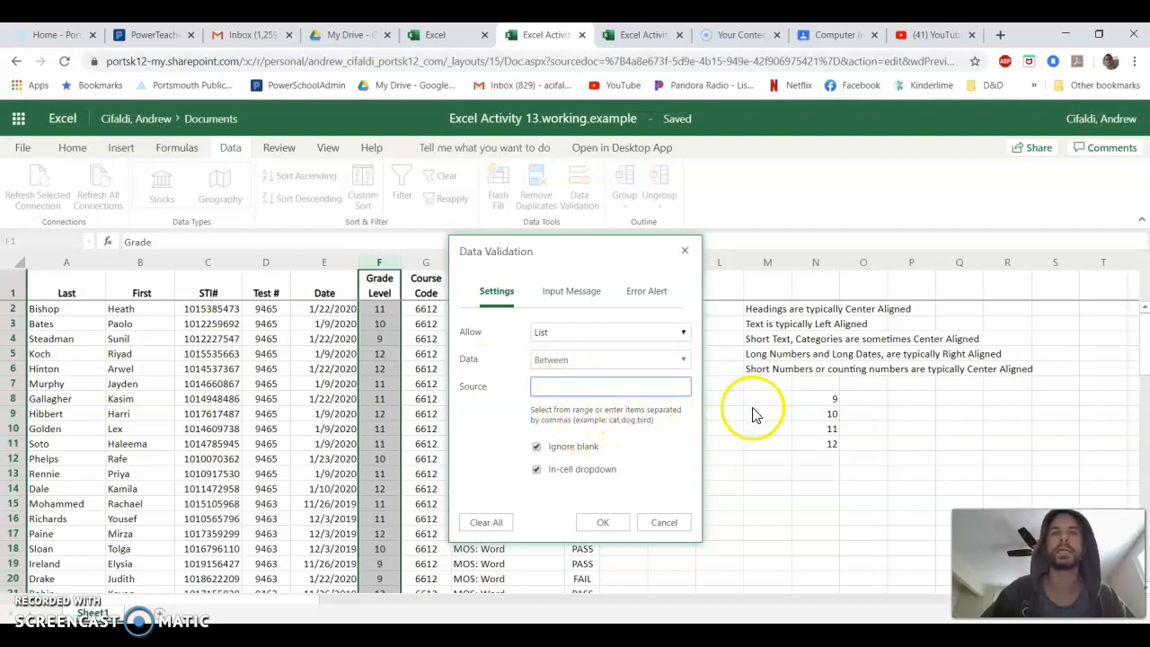
pyautogui.click(808, 401)
pyautogui.moveTo(808, 400); pyautogui.dragTo(813, 446)
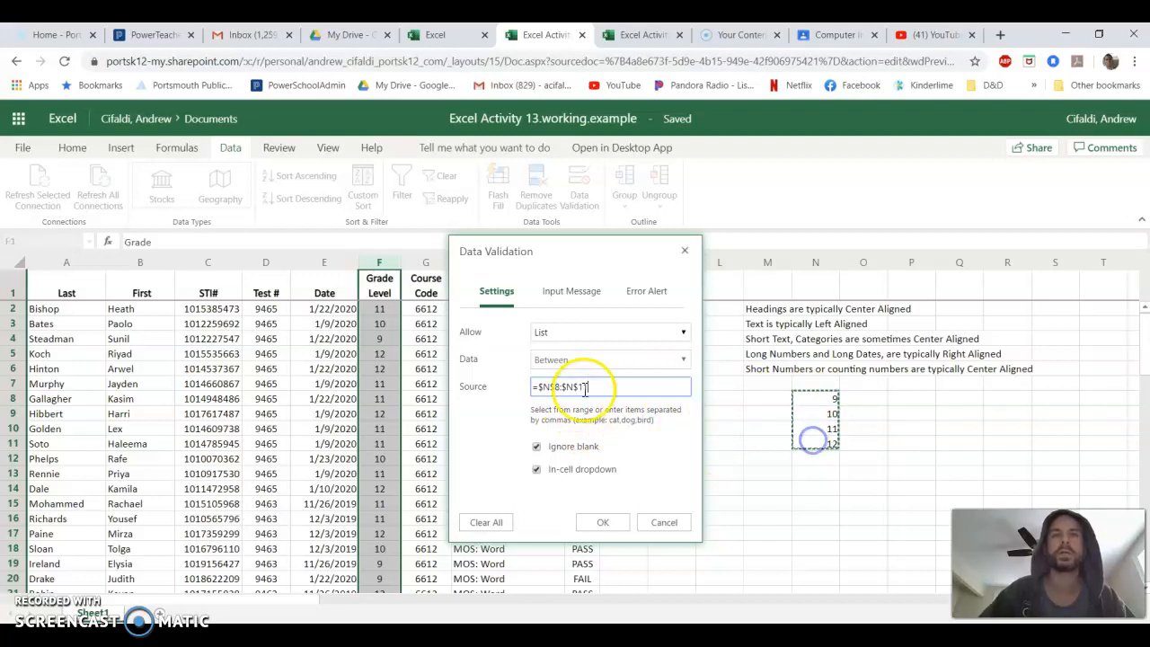
pyautogui.press('BackSpace')
pyautogui.press('BackSpace')
pyautogui.press('BackSpace')
pyautogui.press('BackSpace')
pyautogui.press('BackSpace')
pyautogui.press('BackSpace')
pyautogui.press('BackSpace')
pyautogui.press('BackSpace')
pyautogui.press('BackSpace')
pyautogui.press('BackSpace')
pyautogui.press('BackSpace')
# - Set the list source to the grade levels in $N$8:$N$11
pyautogui.click(565, 387)
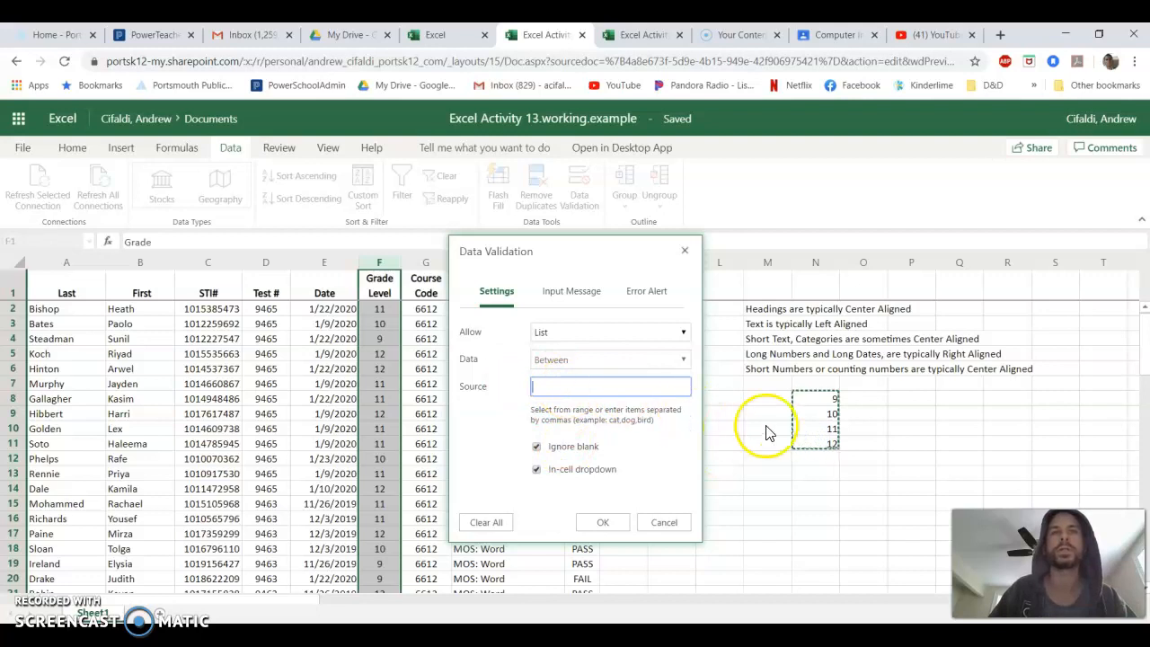
pyautogui.moveTo(811, 403); pyautogui.dragTo(810, 440)
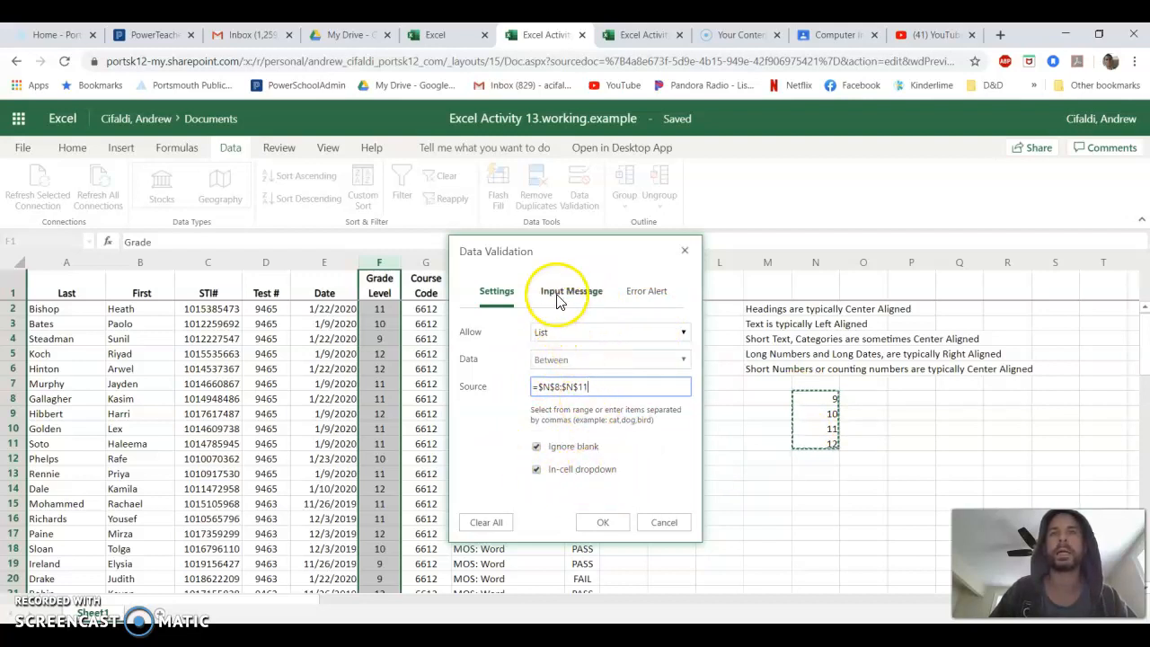
# - Add a Blocking error alert titled "Grade Level" with the message "Please enter valid grade level" and apply the Grade Level column's validation
pyautogui.click(655, 301)
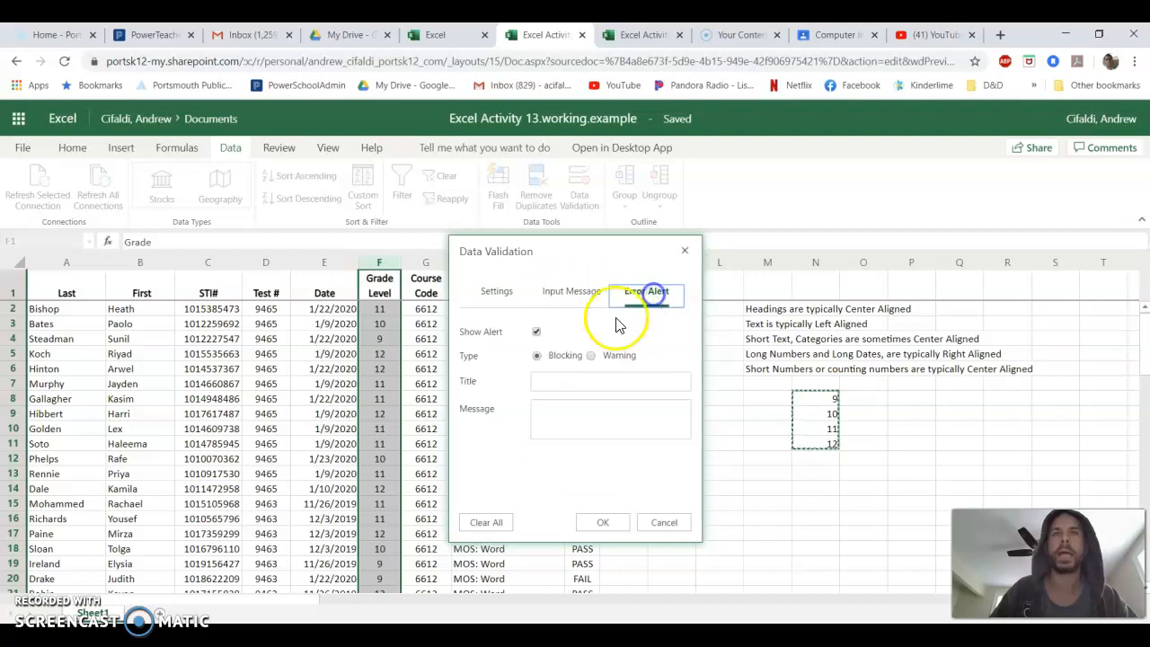
pyautogui.click(585, 385)
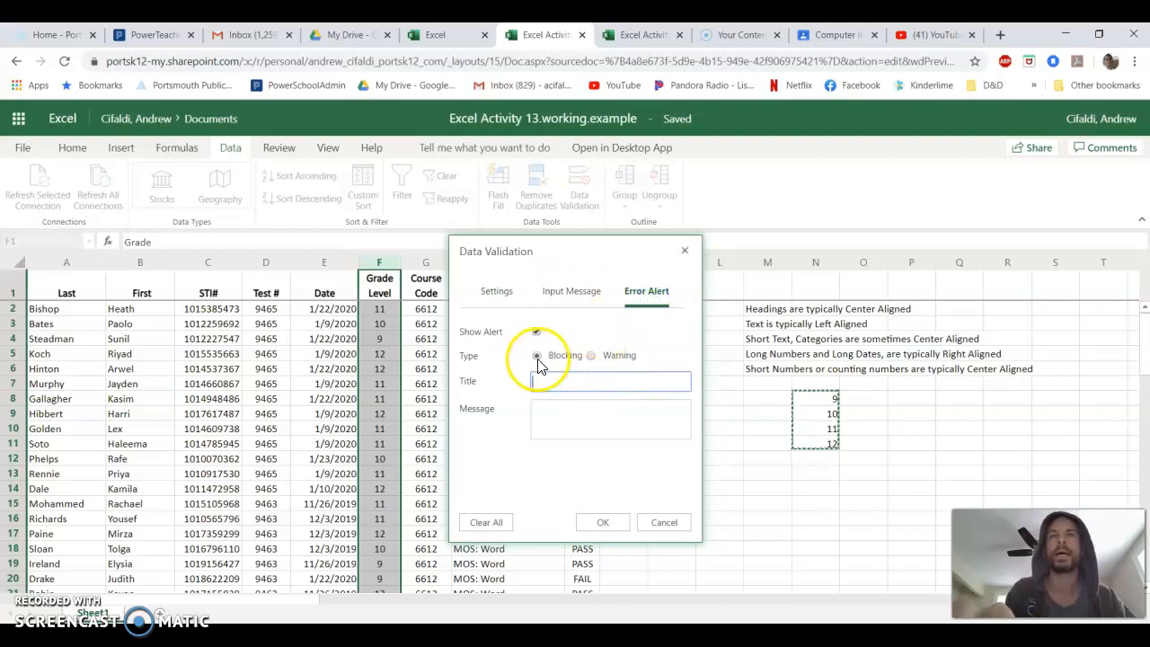
pyautogui.click(561, 390)
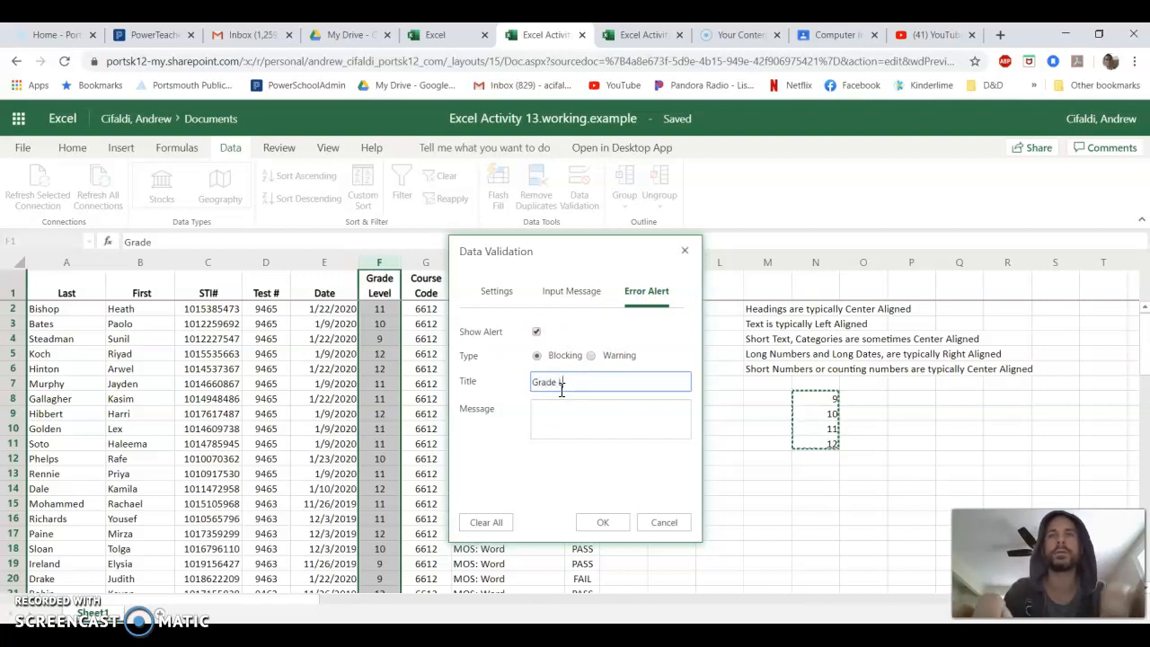
pyautogui.write('Grade Level')
pyautogui.click(627, 415)
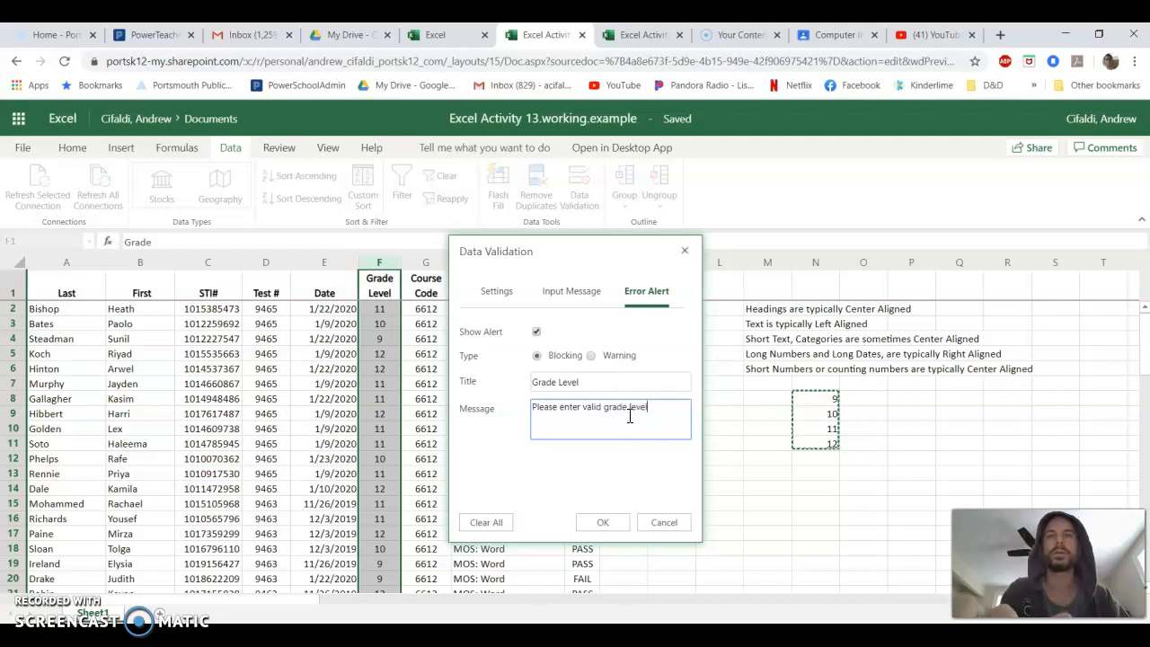
pyautogui.click(600, 522)
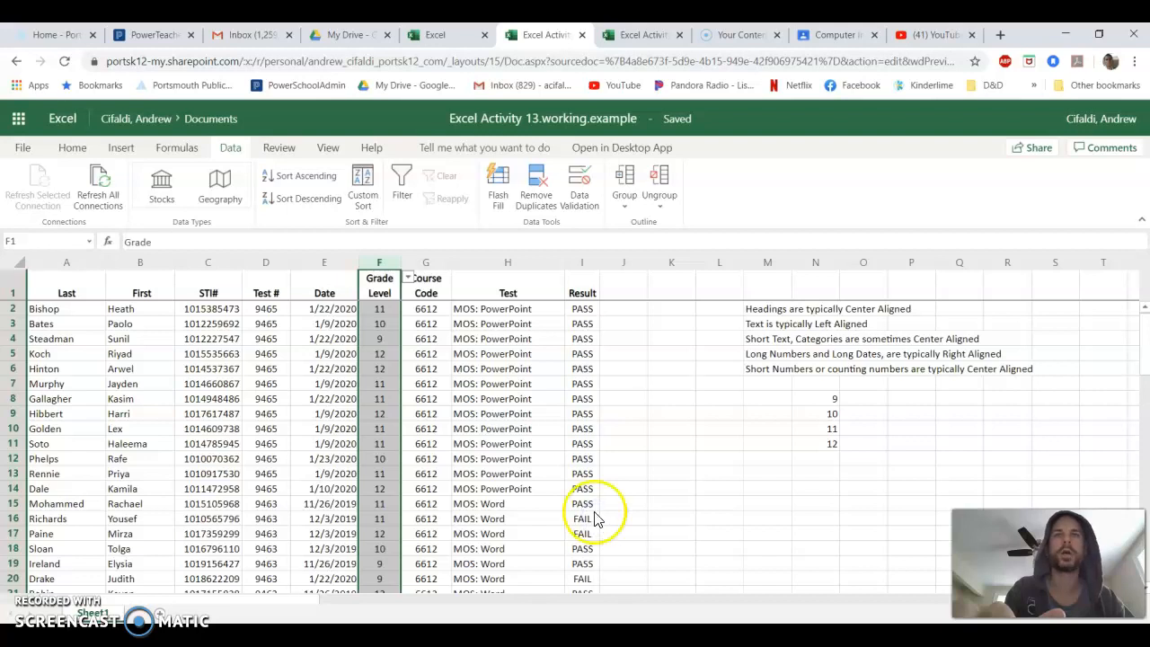
# - Check the grade choices offered by the dropdown list in cell F4
pyautogui.click(388, 341)
pyautogui.click(408, 339)
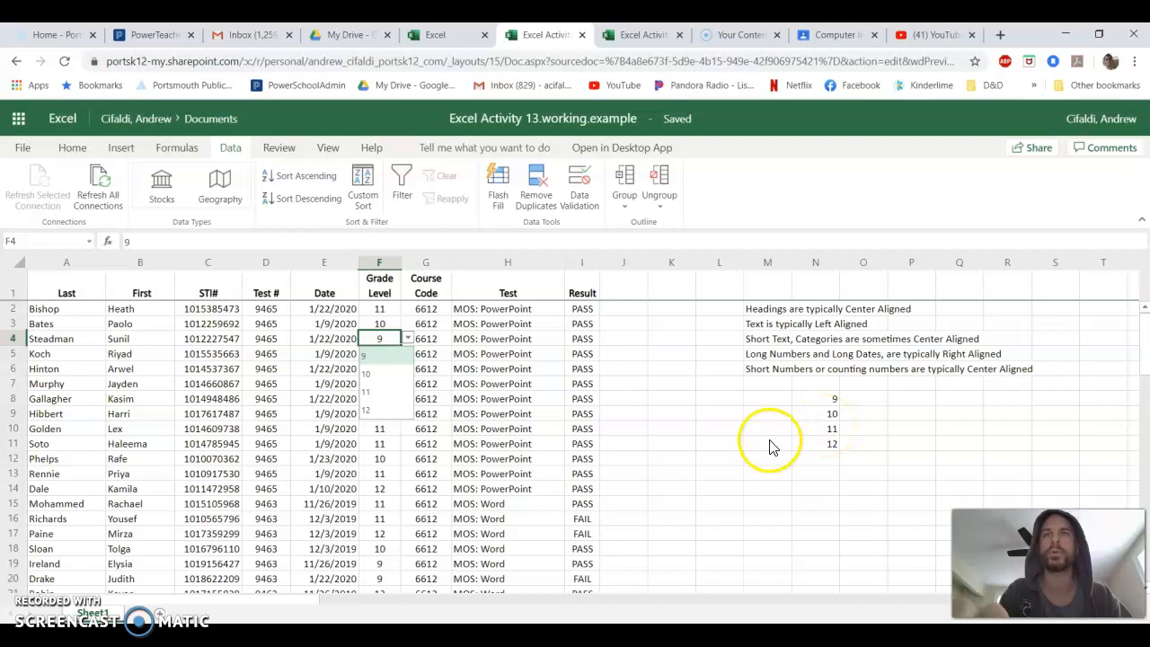
pyautogui.click(622, 398)
# - Change list source cell N11 to 17 and check how the choices in F4's dropdown list respond
pyautogui.click(828, 444)
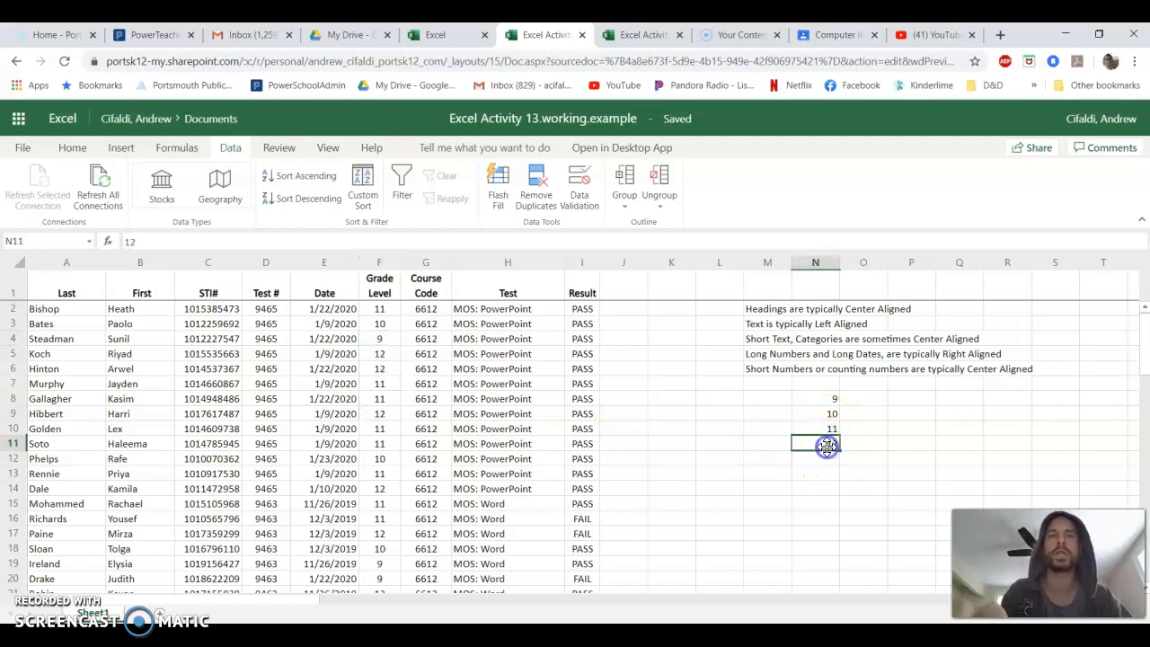
pyautogui.write('17')
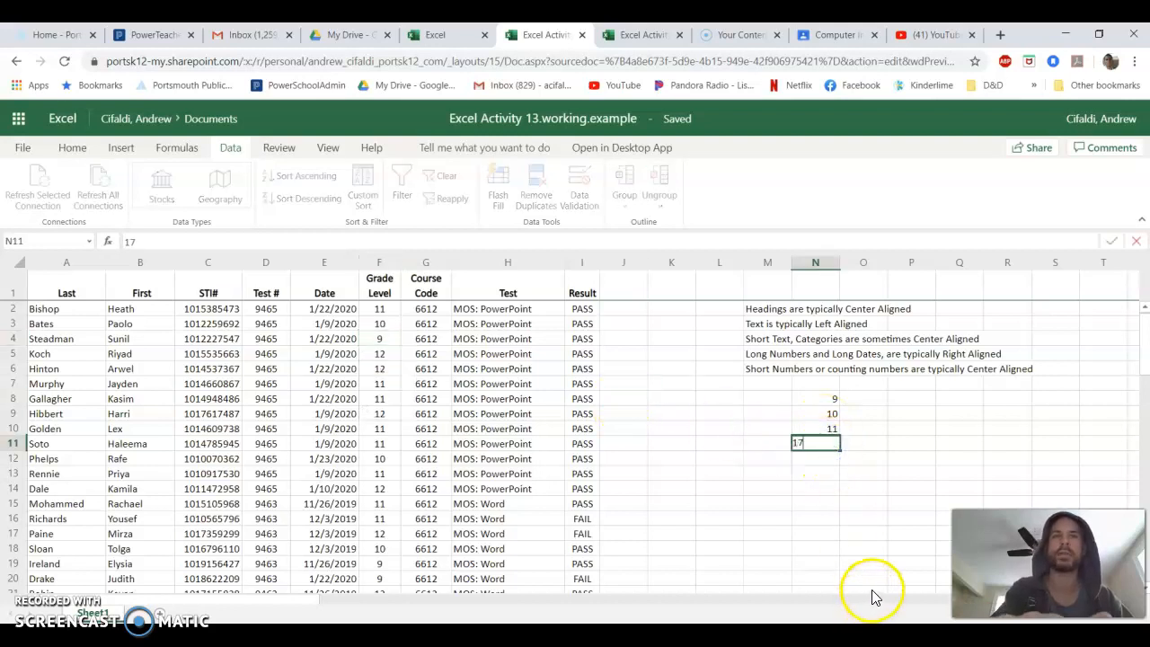
pyautogui.click(813, 461)
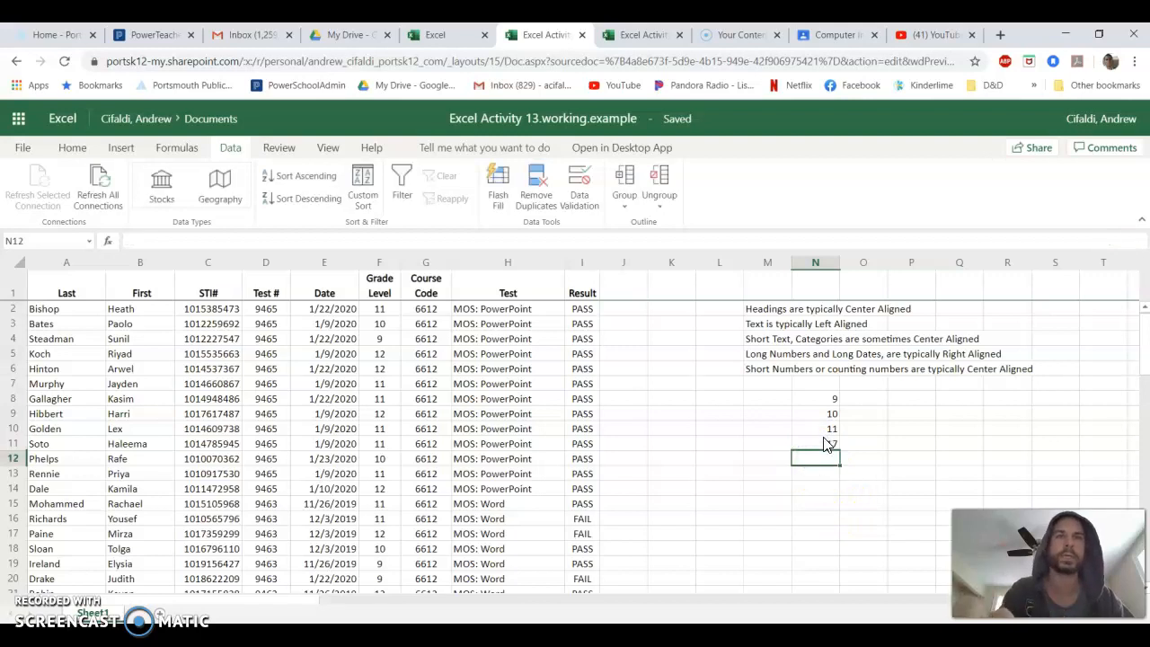
pyautogui.click(379, 337)
pyautogui.click(407, 339)
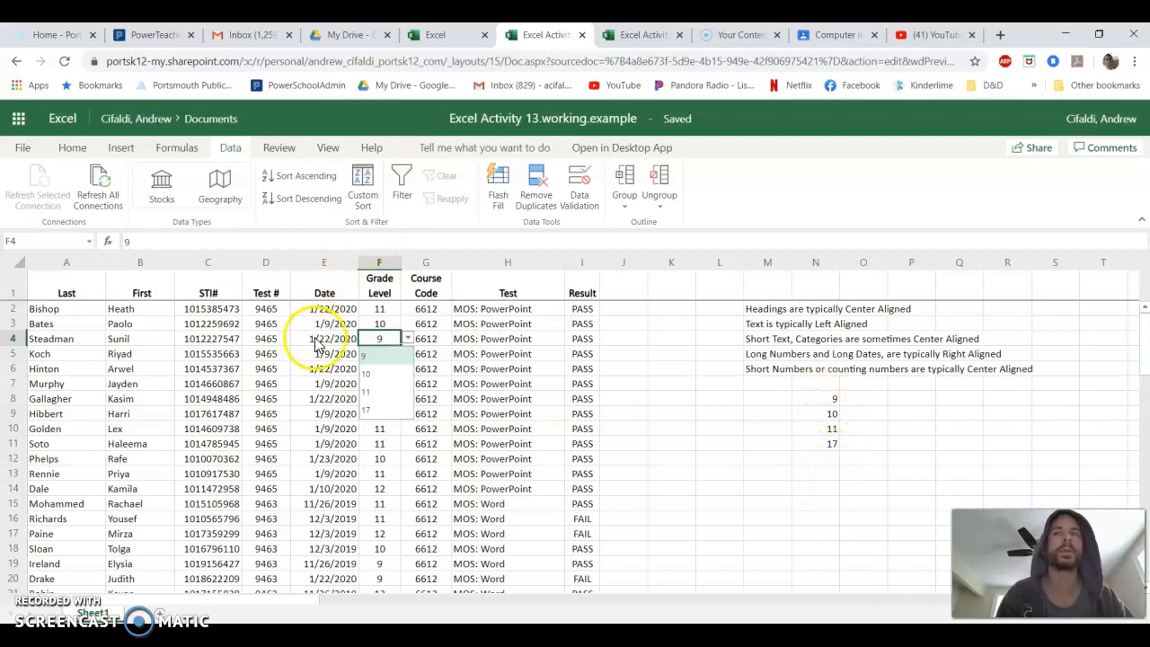
# - Try hiding column N, which holds the grade level list source, and undo the hiding
pyautogui.click(816, 400)
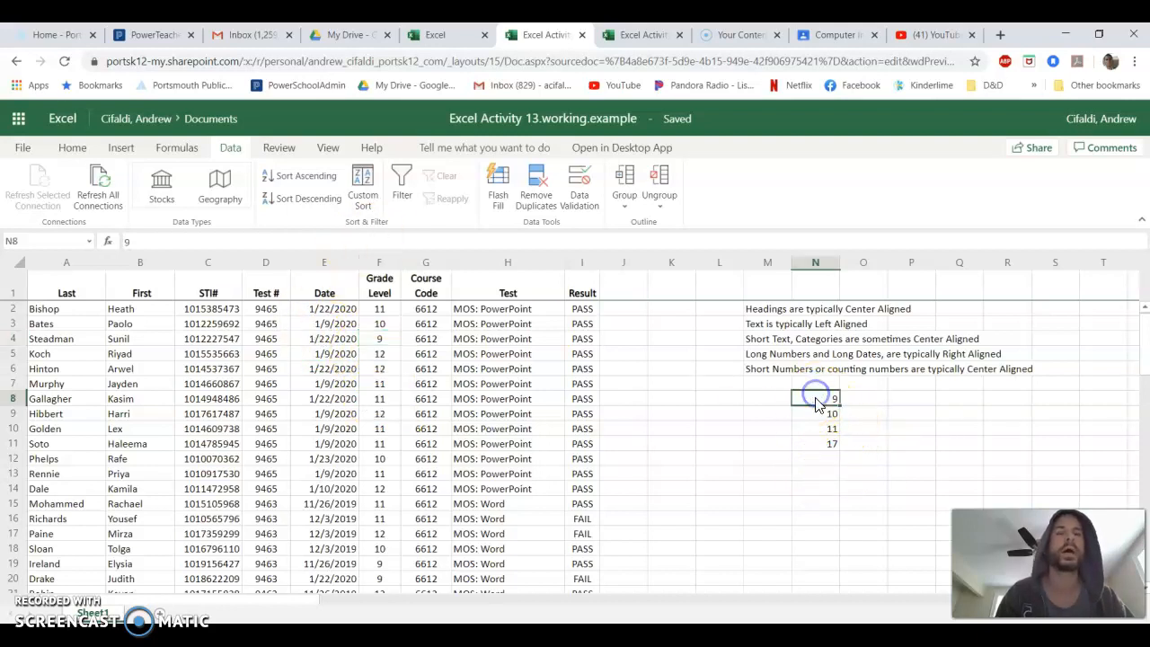
pyautogui.moveTo(821, 402); pyautogui.dragTo(823, 452)
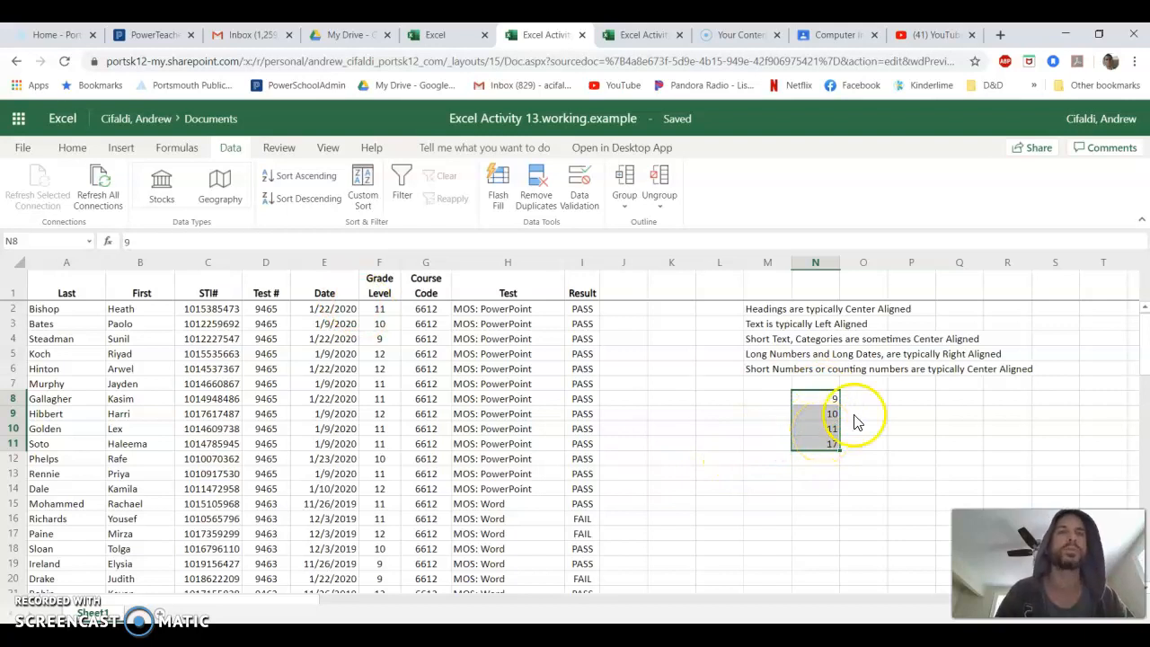
pyautogui.click(823, 382)
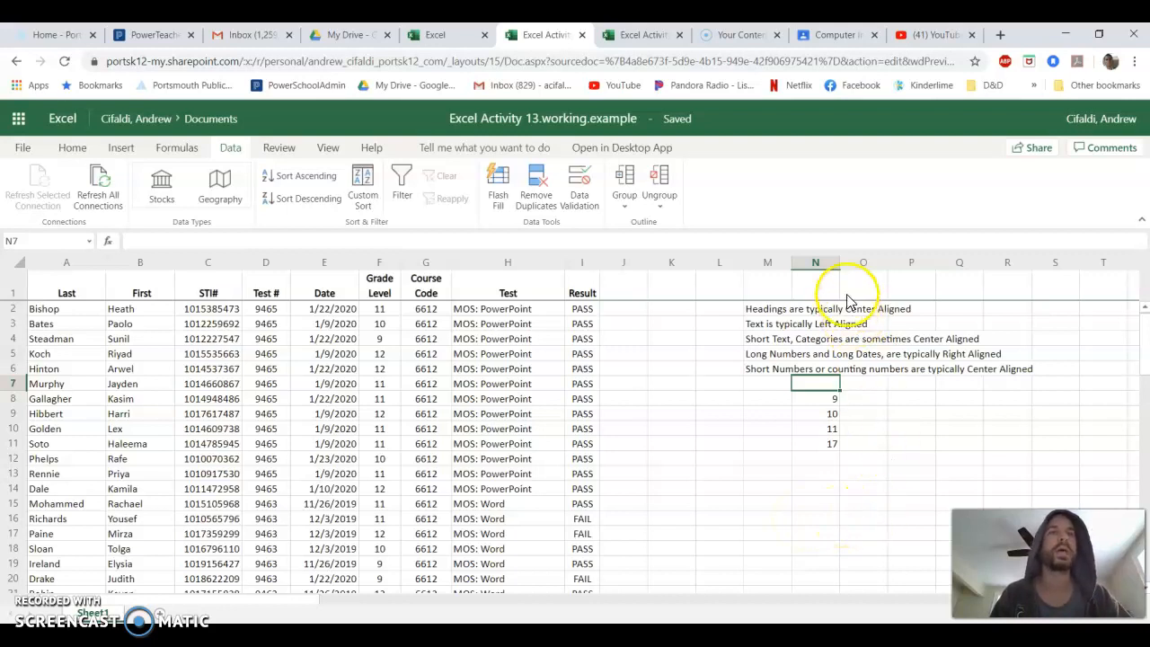
pyautogui.click(825, 266)
pyautogui.rightClick(824, 268)
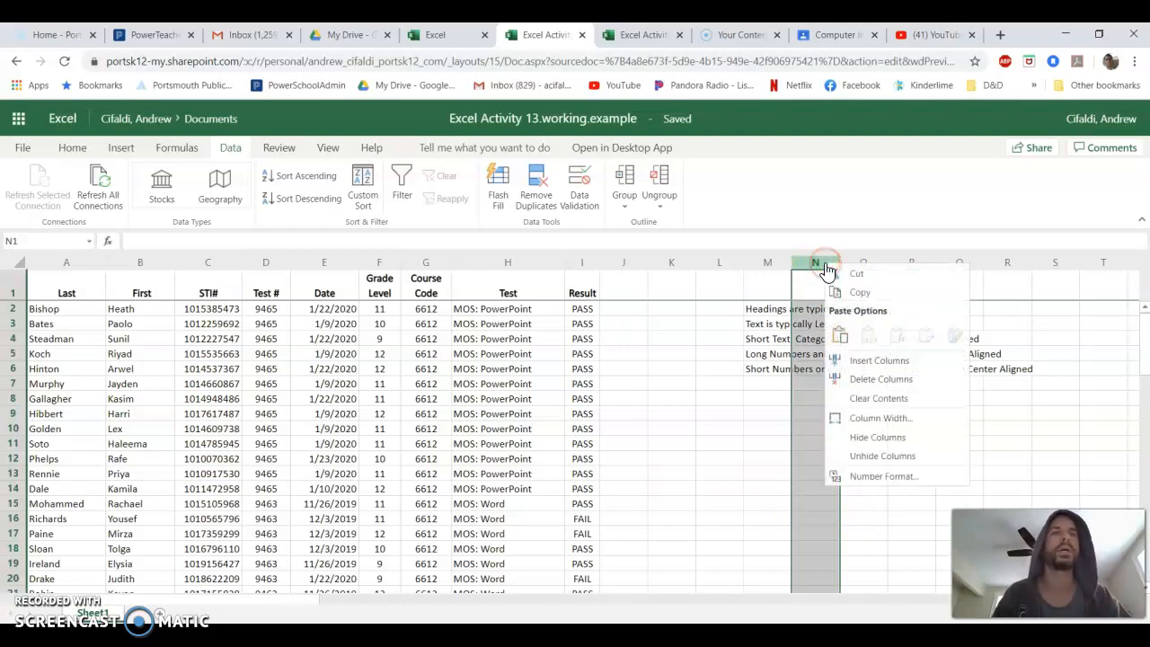
pyautogui.click(880, 438)
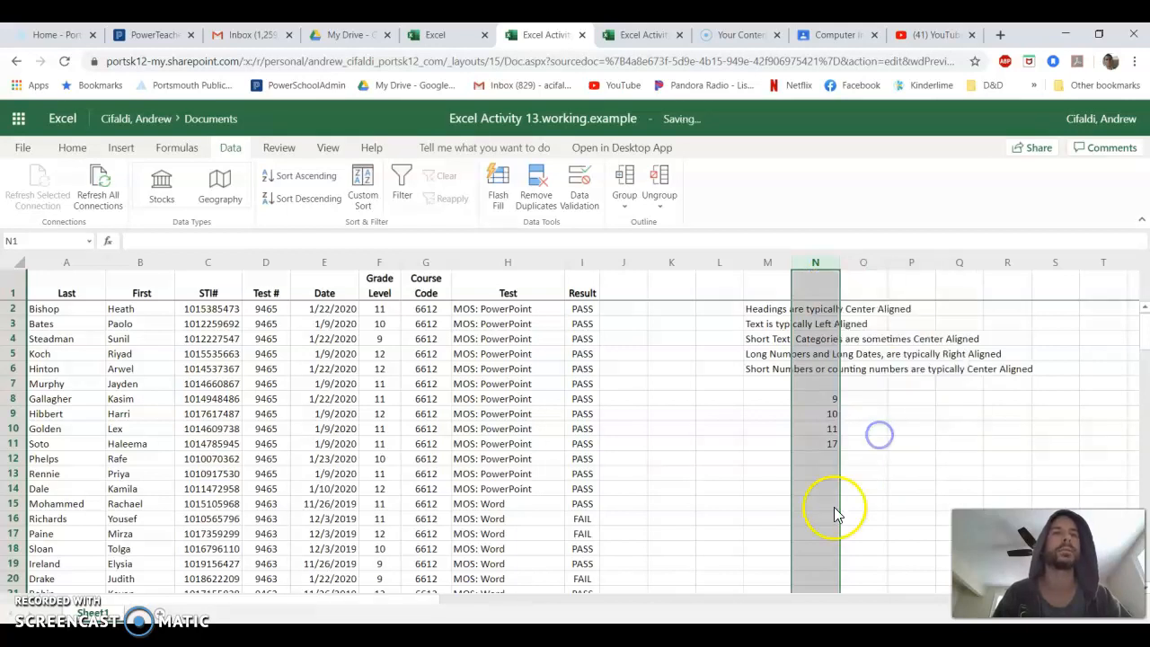
pyautogui.click(782, 539)
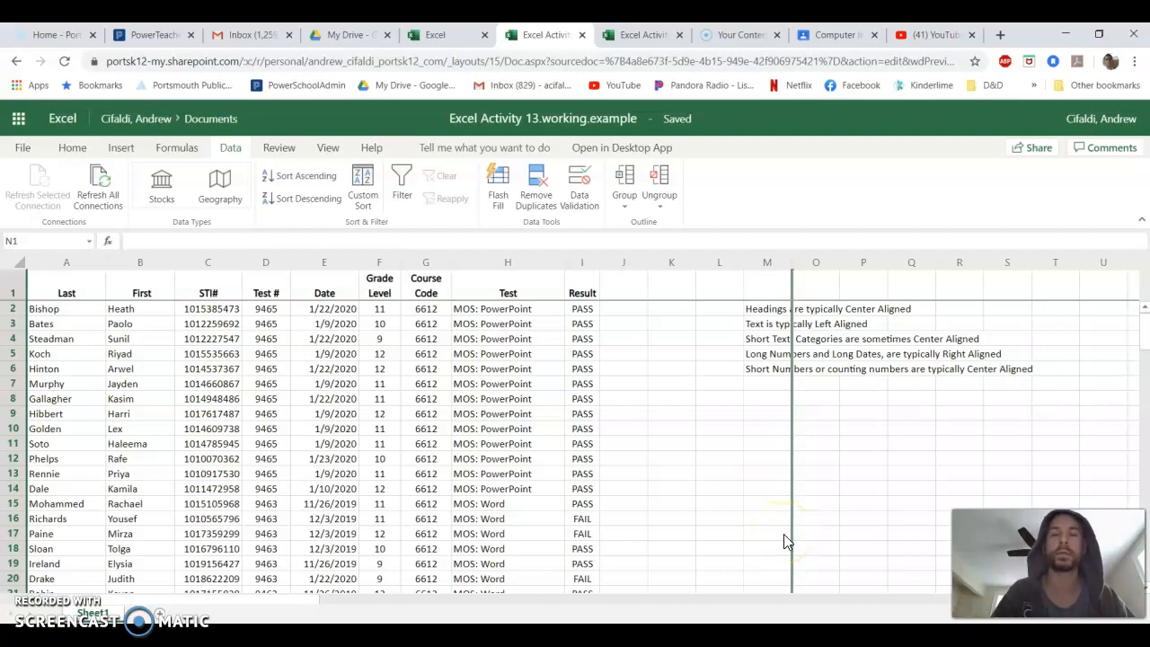
pyautogui.hotkey('ctrl', 'z')
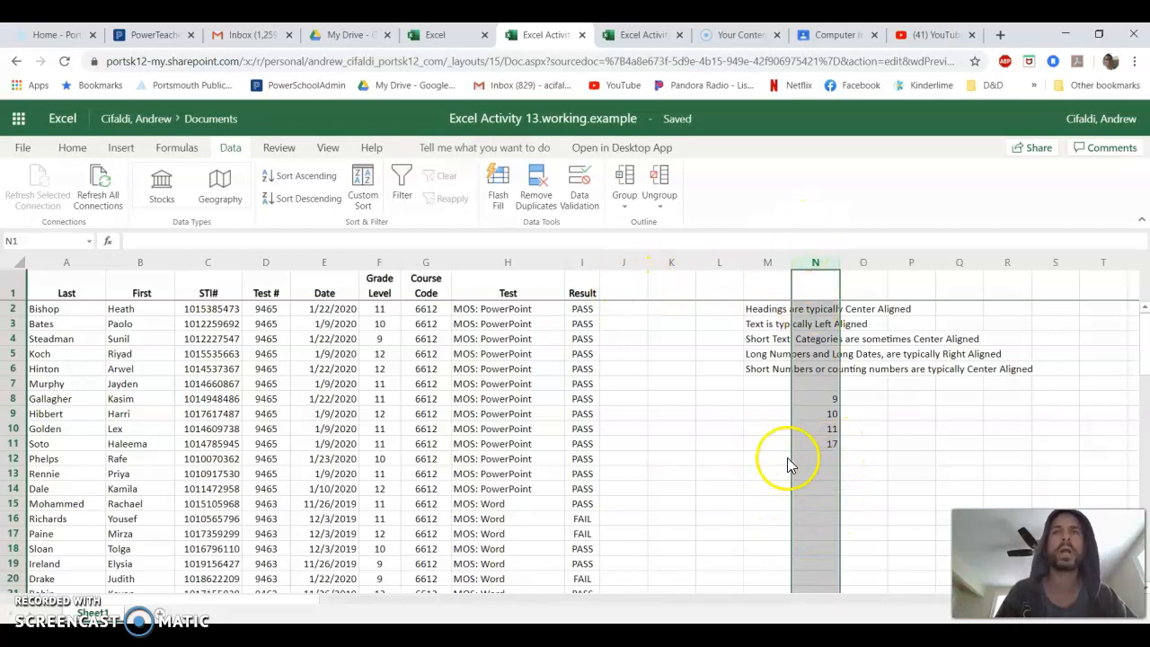
# - Set list source cell N11 to 12
pyautogui.click(824, 413)
pyautogui.click(824, 429)
pyautogui.click(823, 444)
pyautogui.write('12')
pyautogui.click(834, 399)
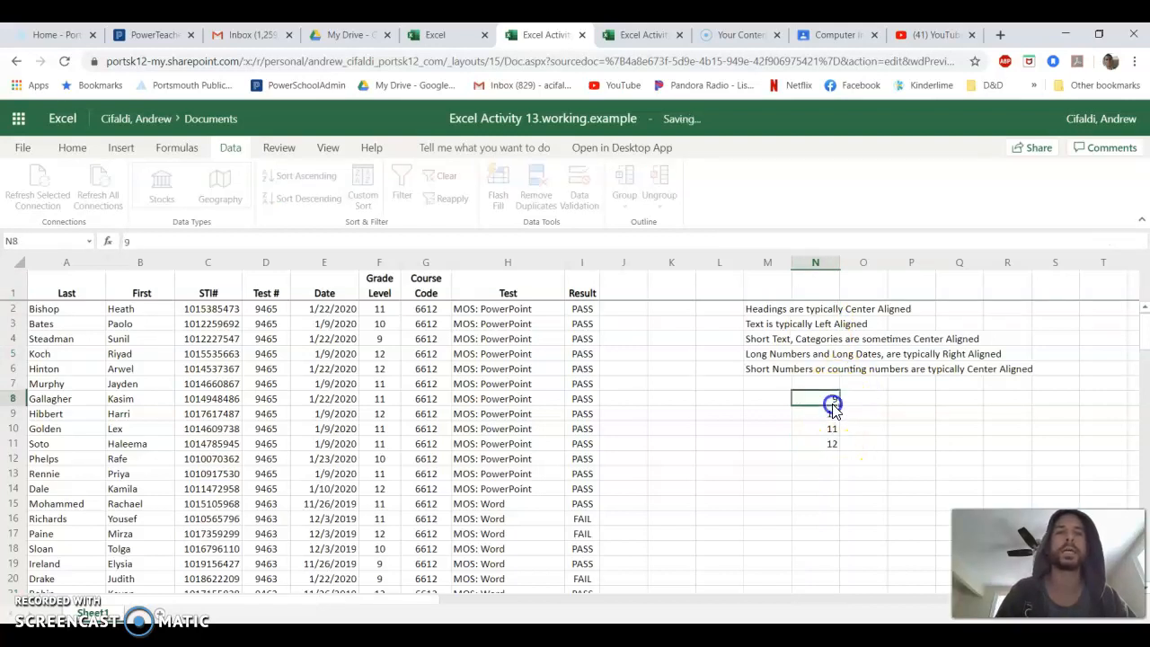
# - Check the grade choices offered by the dropdown list in cell F3 of the Grade Level column
pyautogui.click(380, 285)
pyautogui.click(379, 263)
pyautogui.click(382, 326)
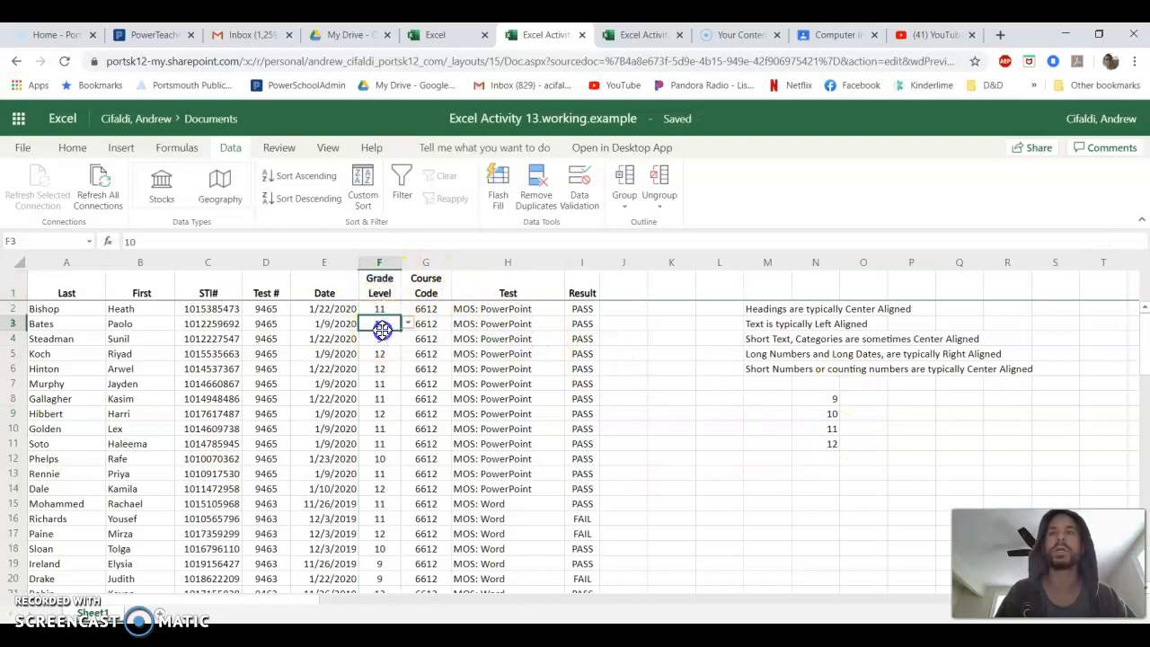
pyautogui.click(408, 323)
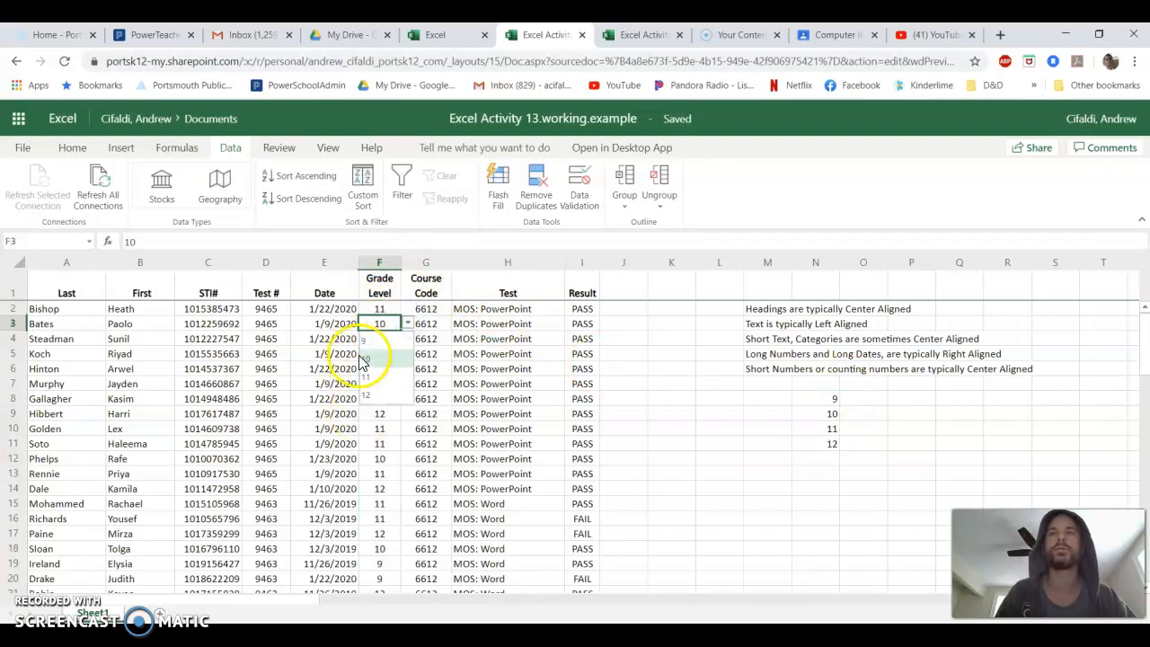
# - Review the Grade Level column's validation list source against cells N8 through N11, leaving the settings without changes
pyautogui.click(826, 399)
pyautogui.moveTo(827, 405); pyautogui.dragTo(829, 449)
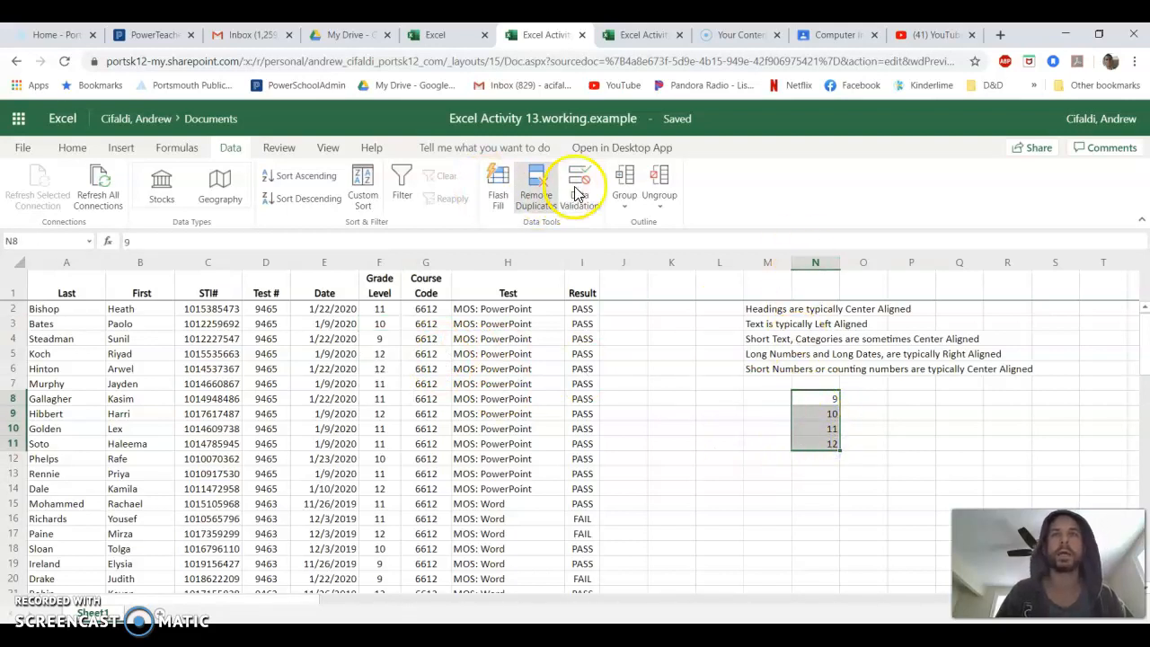
pyautogui.click(379, 262)
pyautogui.click(581, 194)
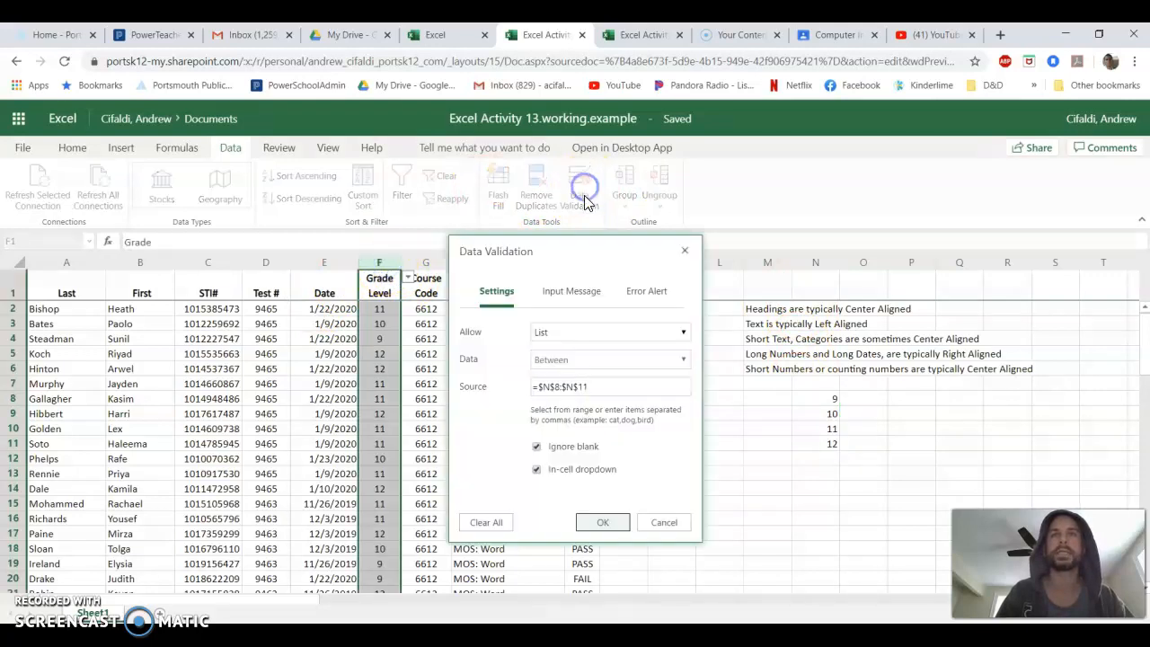
pyautogui.click(579, 388)
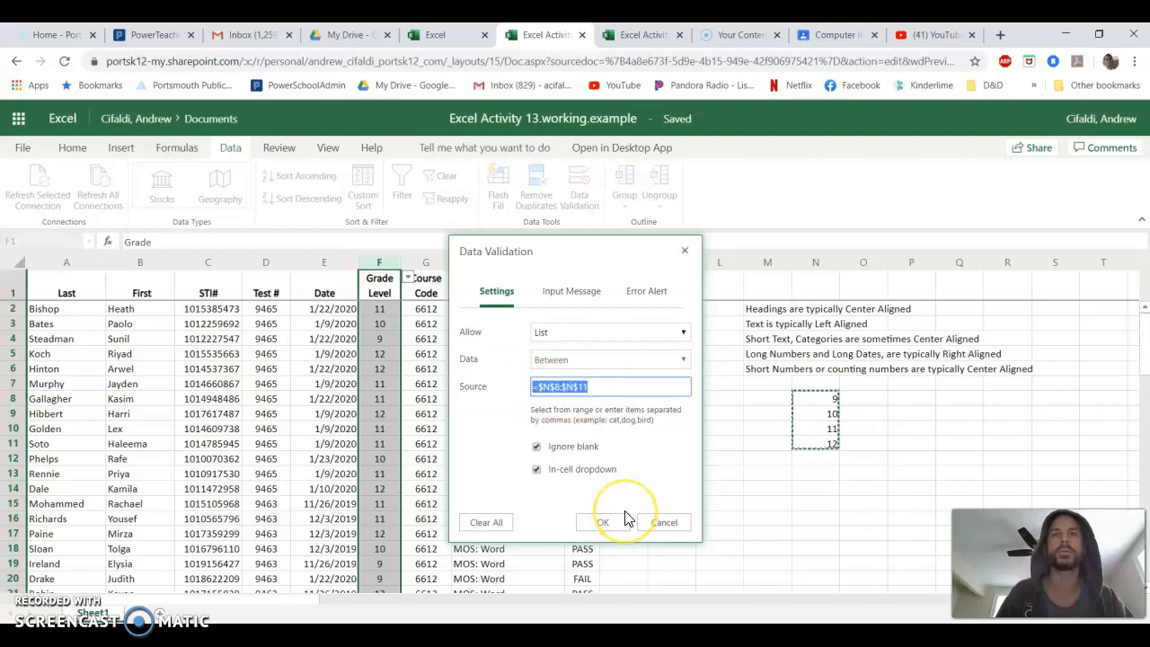
pyautogui.click(647, 524)
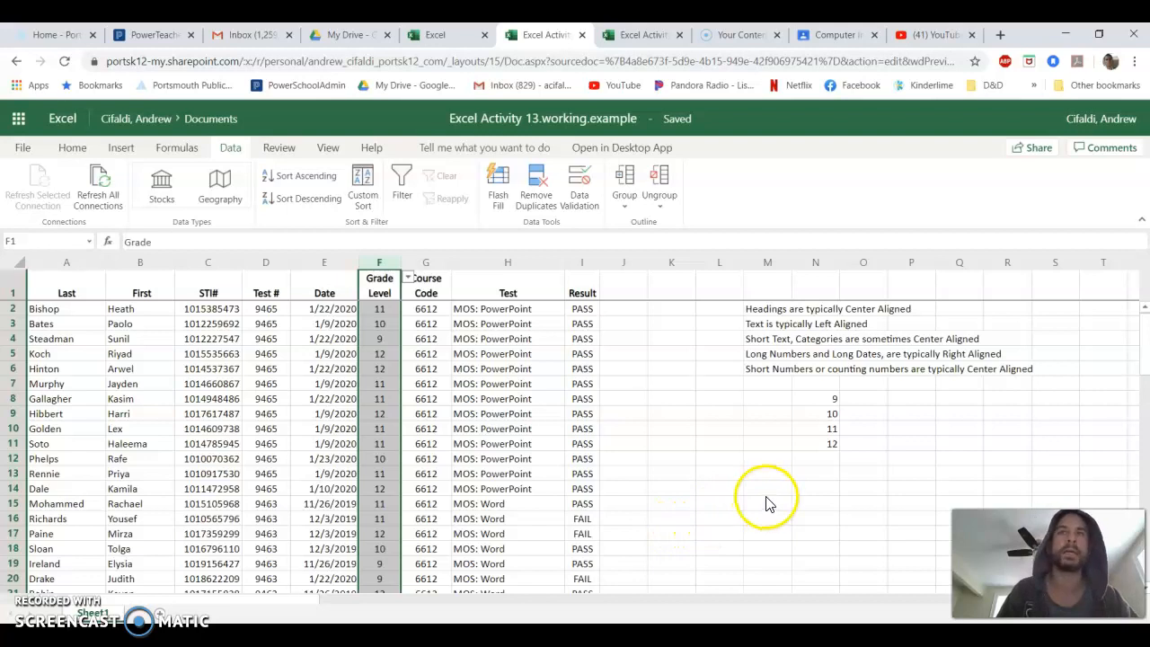
# - Look through the Course Code column and fill its header cell G1 with light gold
pyautogui.click(441, 290)
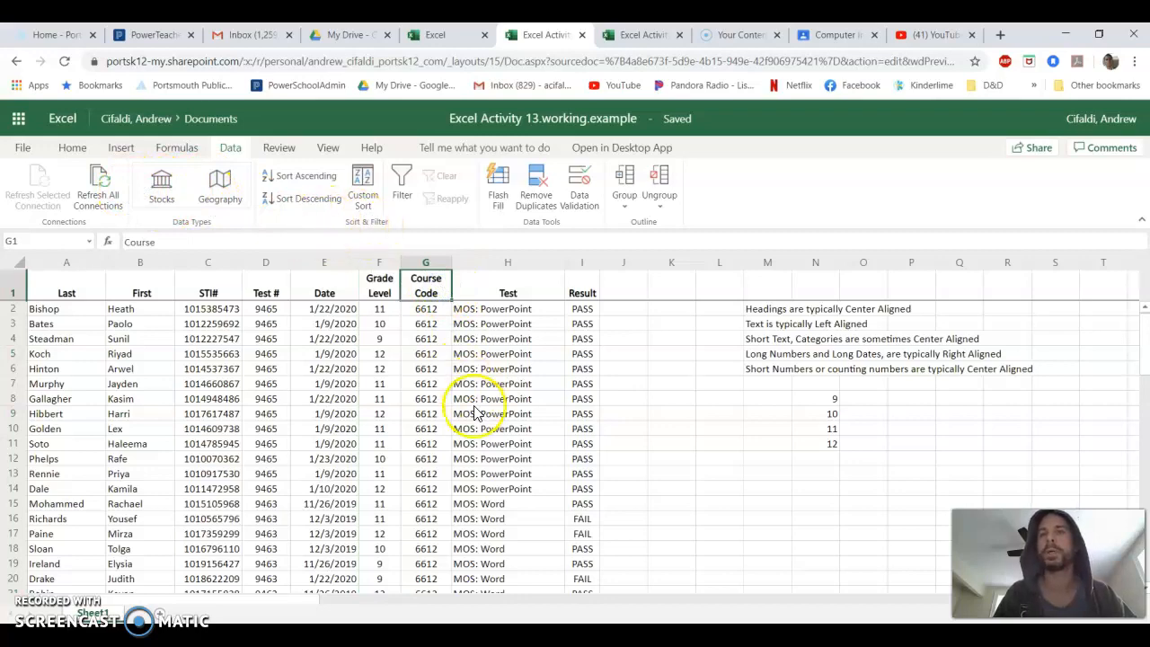
pyautogui.scroll(-20, 476, 413)
pyautogui.scroll(15, 493, 431)
pyautogui.scroll(12, 493, 431)
pyautogui.click(440, 299)
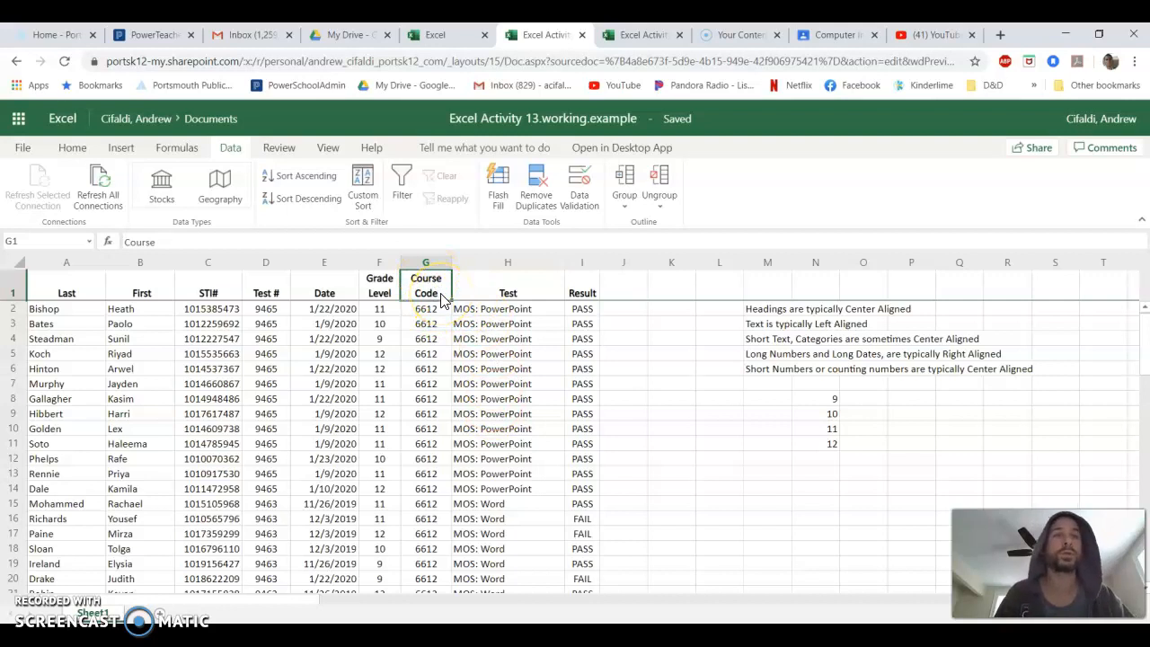
pyautogui.click(71, 147)
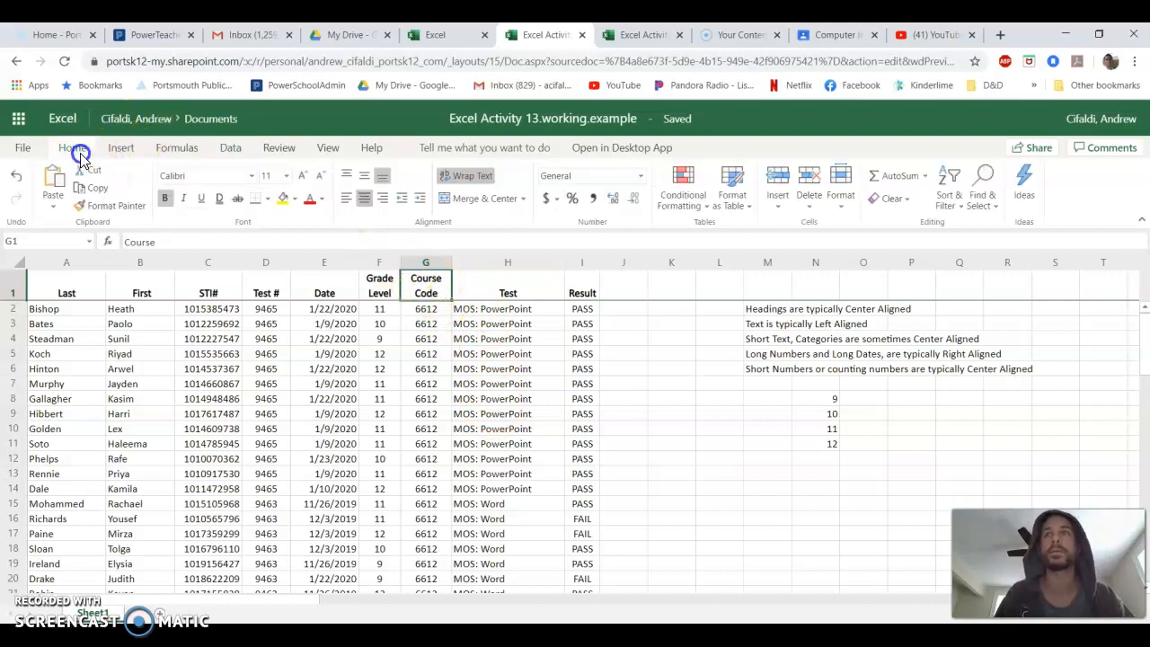
pyautogui.click(295, 198)
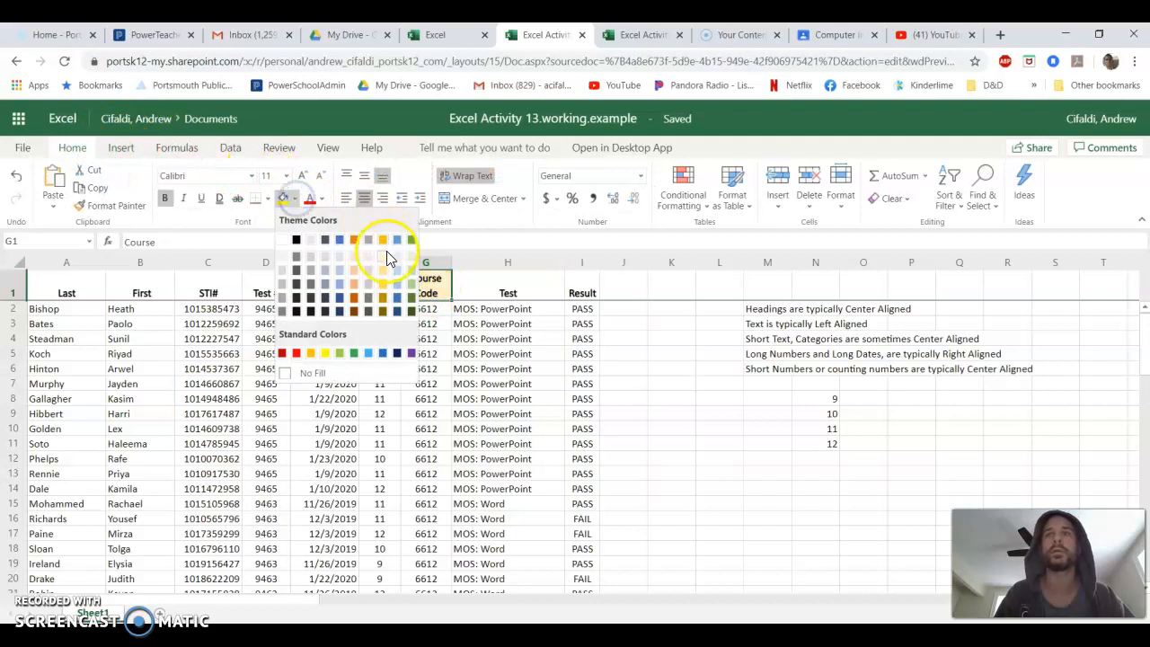
pyautogui.click(384, 263)
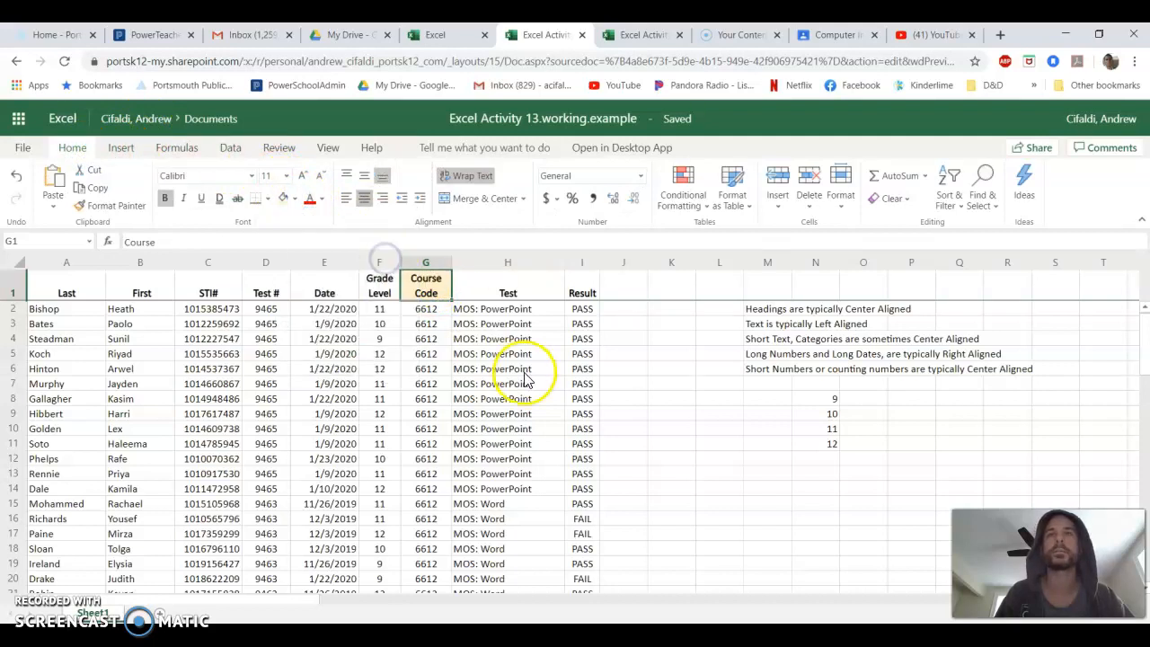
# - Look through the Test column and fill its header cell H1 with the same light gold
pyautogui.click(523, 297)
pyautogui.scroll(-15, 539, 431)
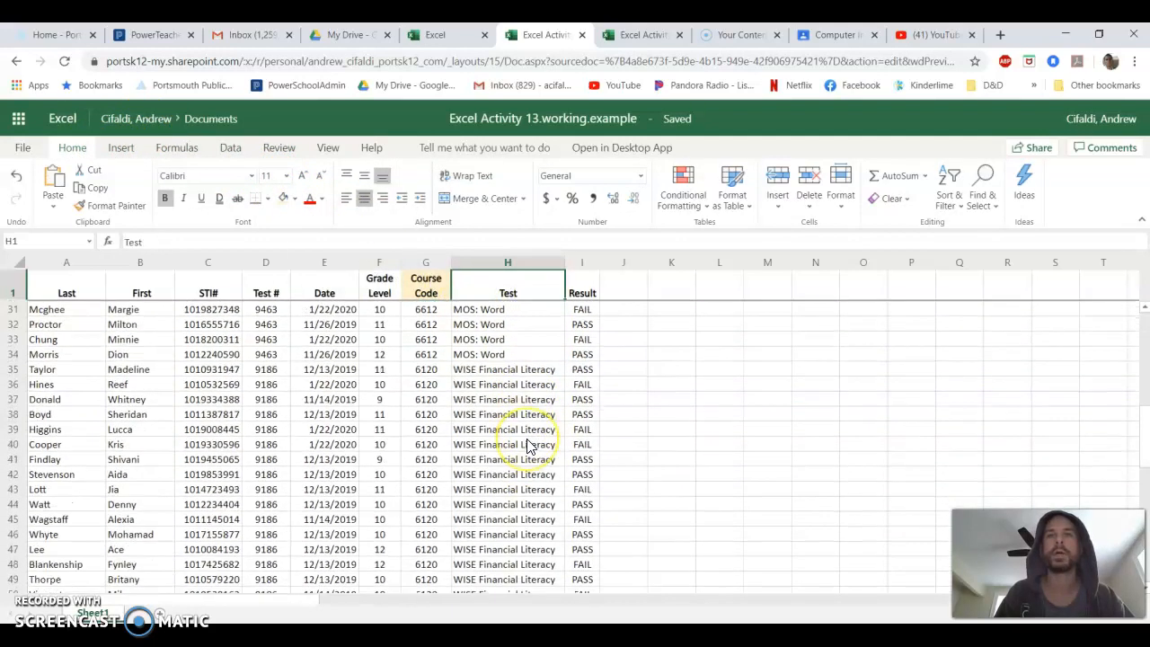
pyautogui.scroll(-8, 530, 447)
pyautogui.scroll(10, 534, 431)
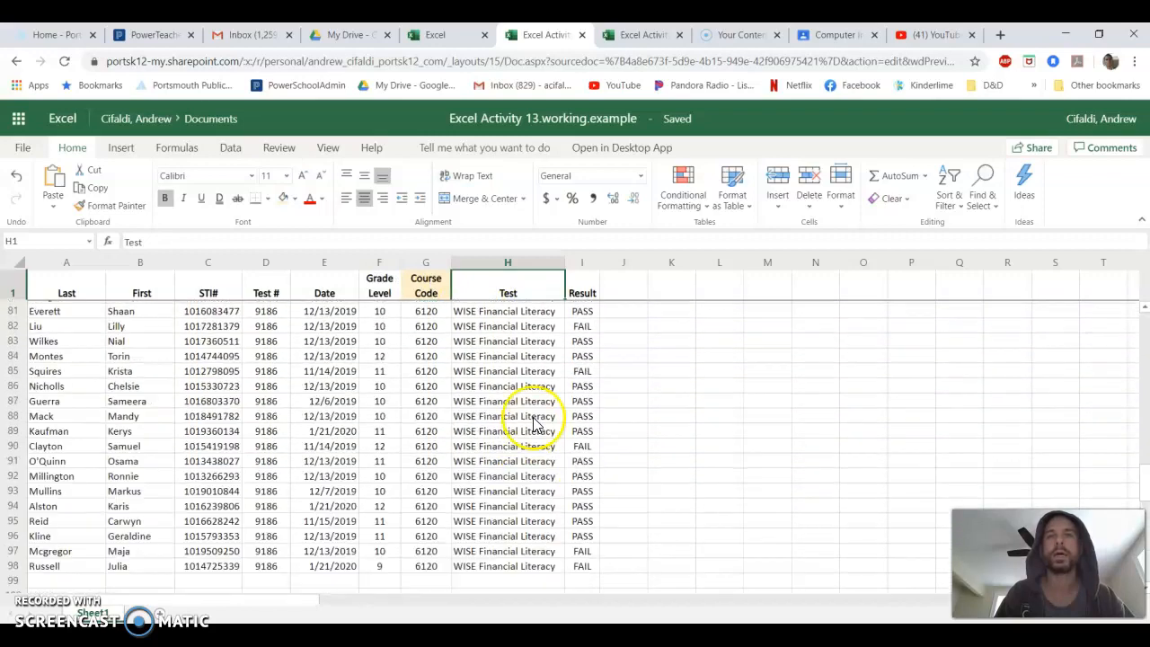
pyautogui.scroll(14, 539, 422)
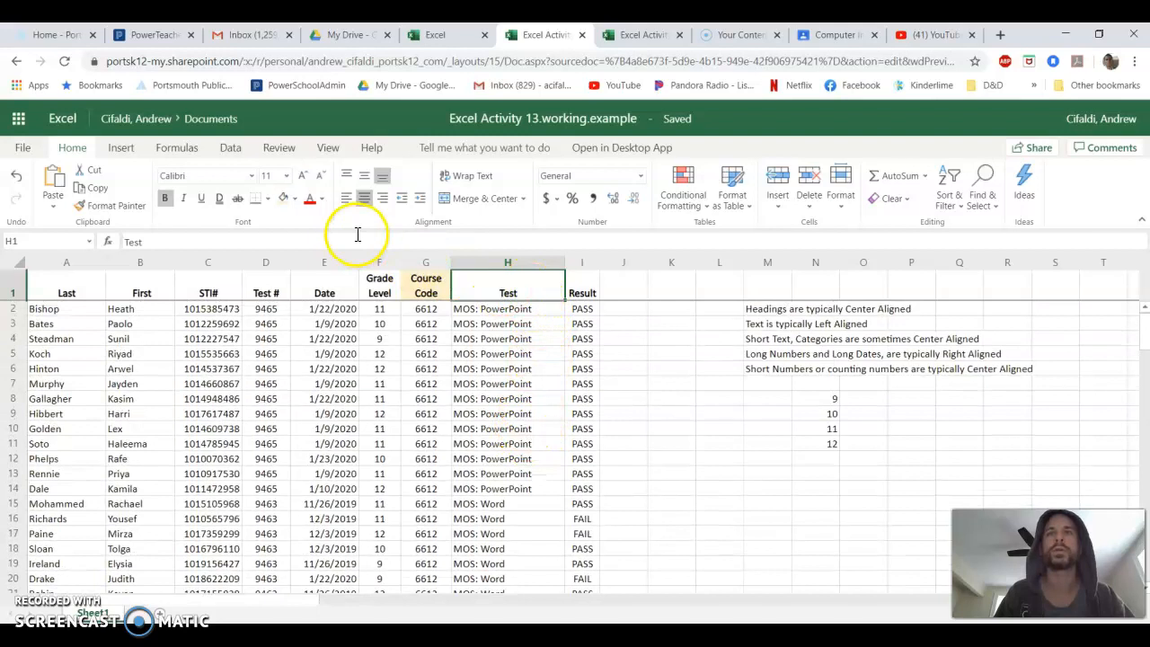
pyautogui.click(280, 198)
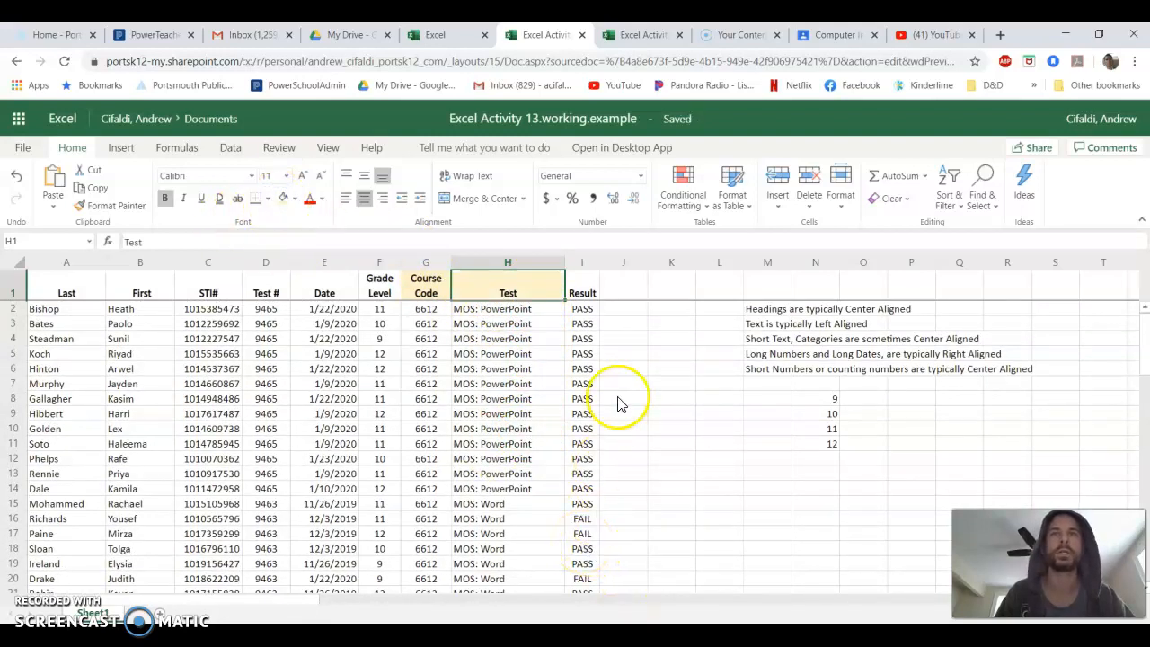
# - Fill the Result column's header cell I1 with the same light gold as the Course Code and Test headers
pyautogui.click(576, 292)
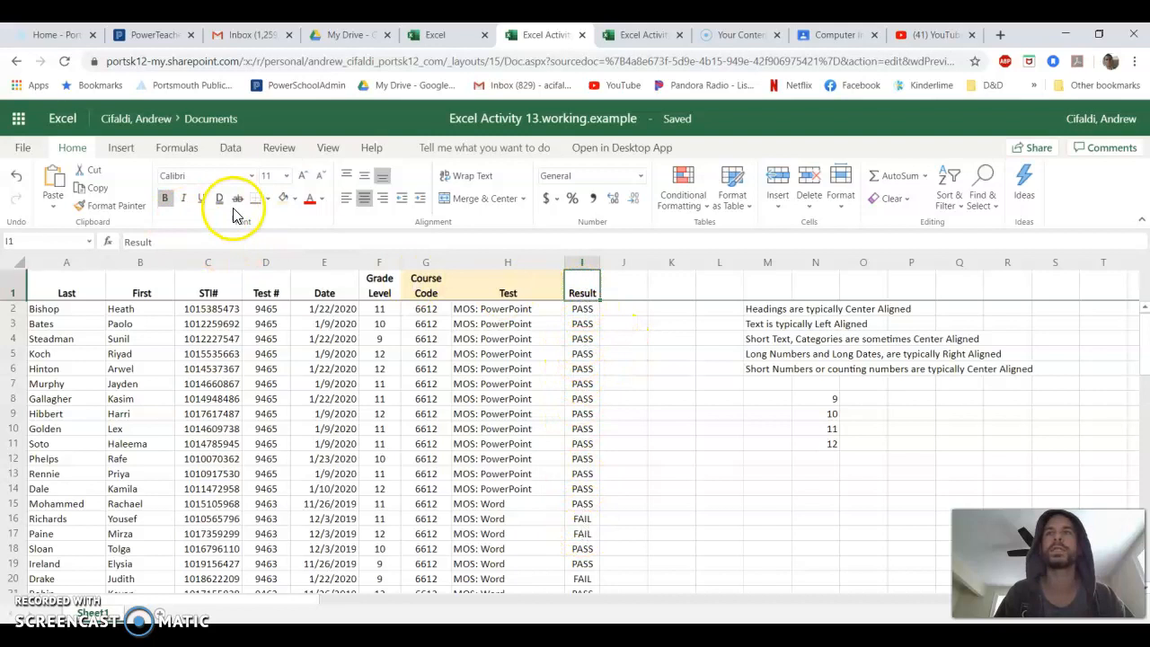
pyautogui.click(294, 201)
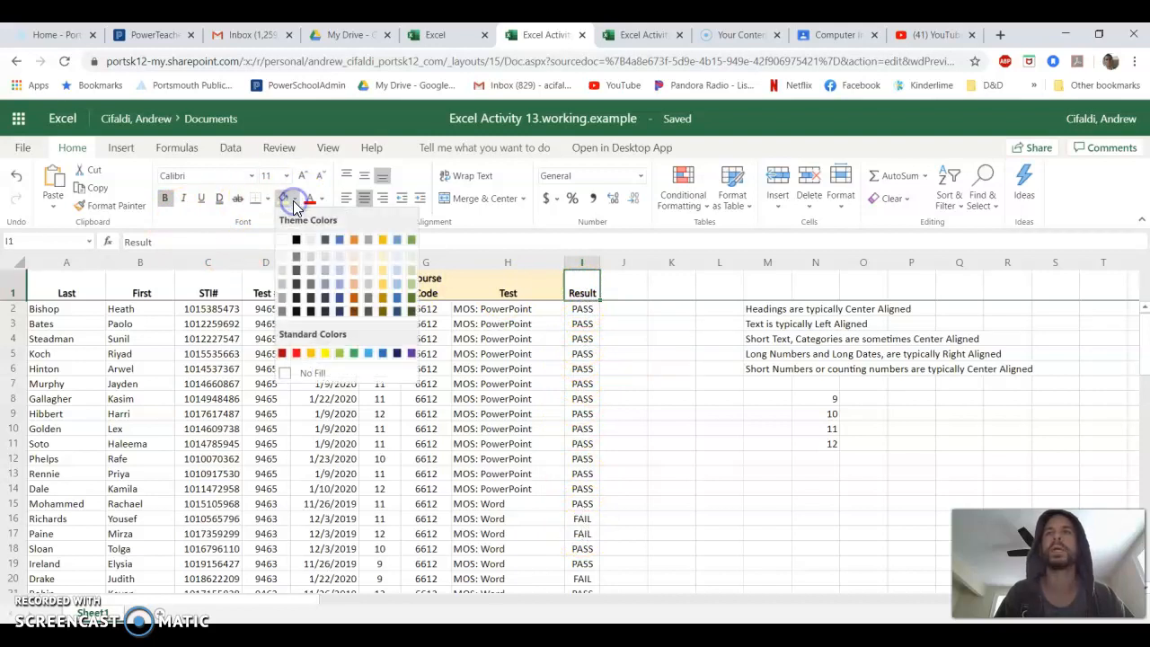
pyautogui.click(294, 202)
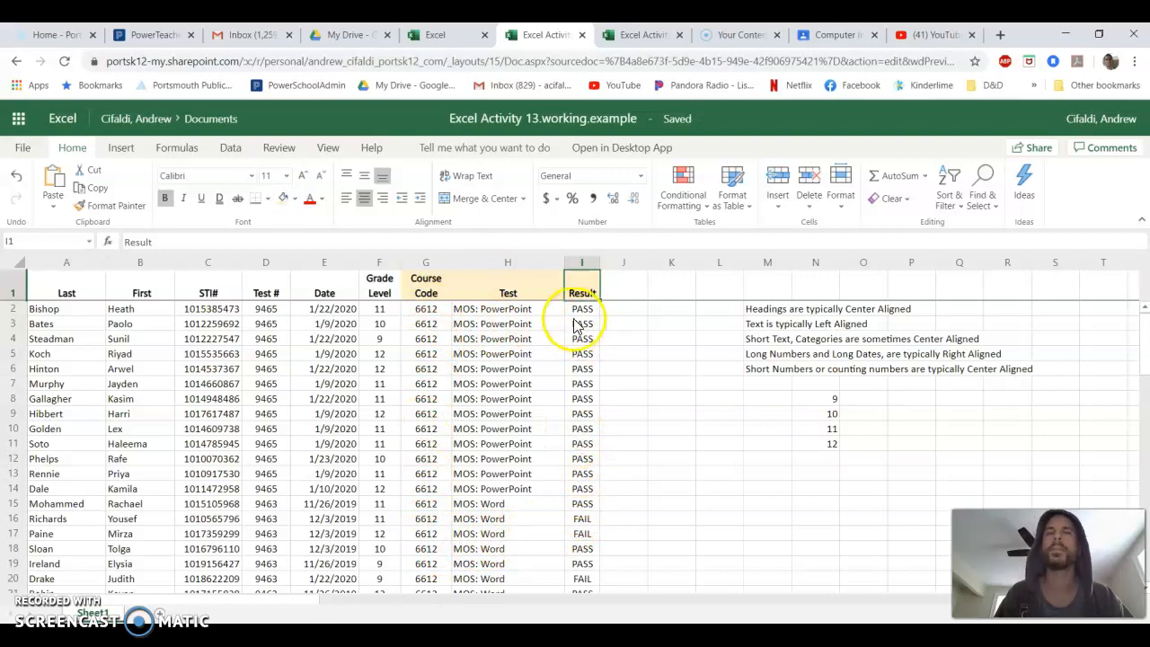
# - Review the entries in the Course Code, Test and Result columns, first together and one column at a time
pyautogui.click(427, 312)
pyautogui.moveTo(430, 317); pyautogui.dragTo(580, 575)
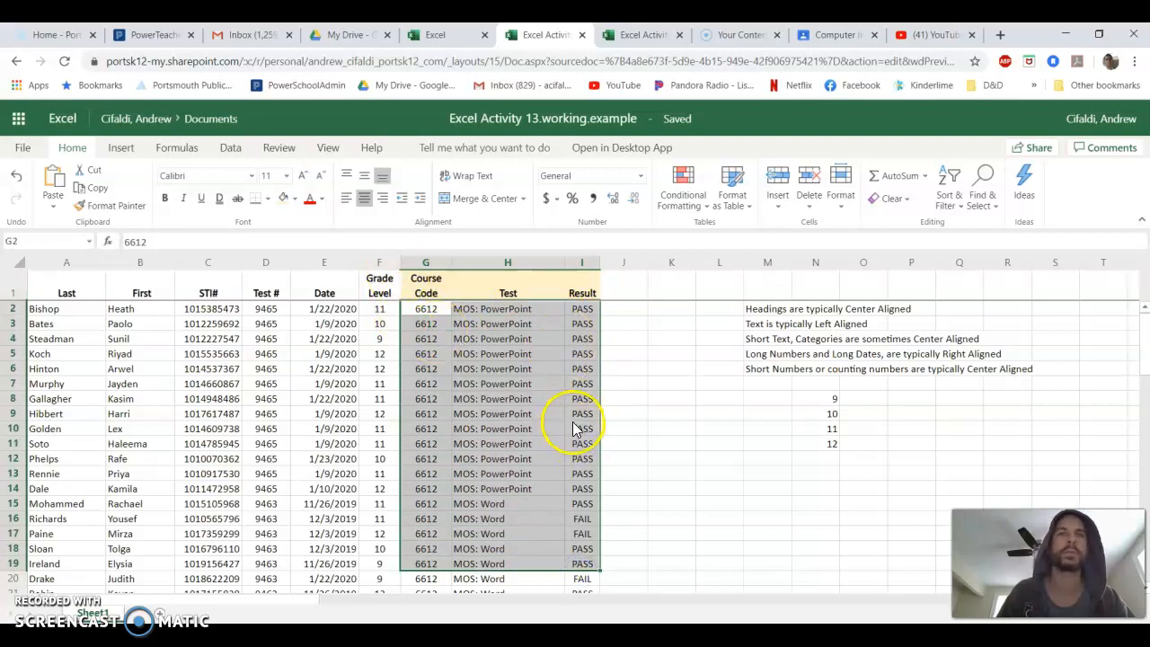
pyautogui.click(584, 308)
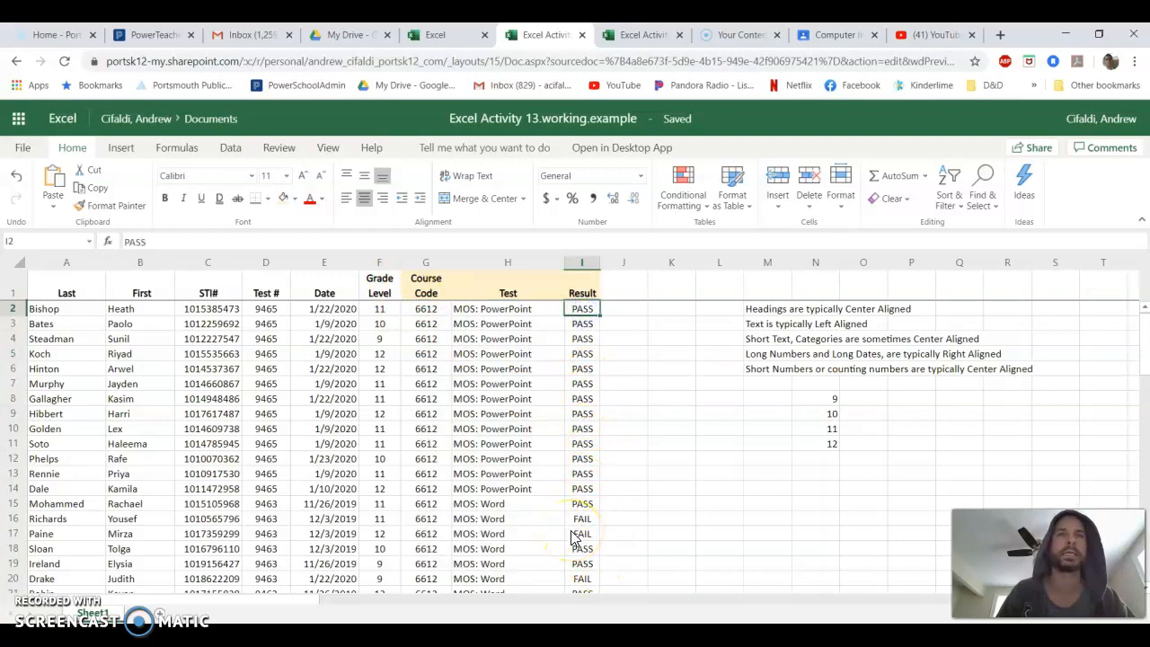
pyautogui.moveTo(426, 290); pyautogui.dragTo(584, 446)
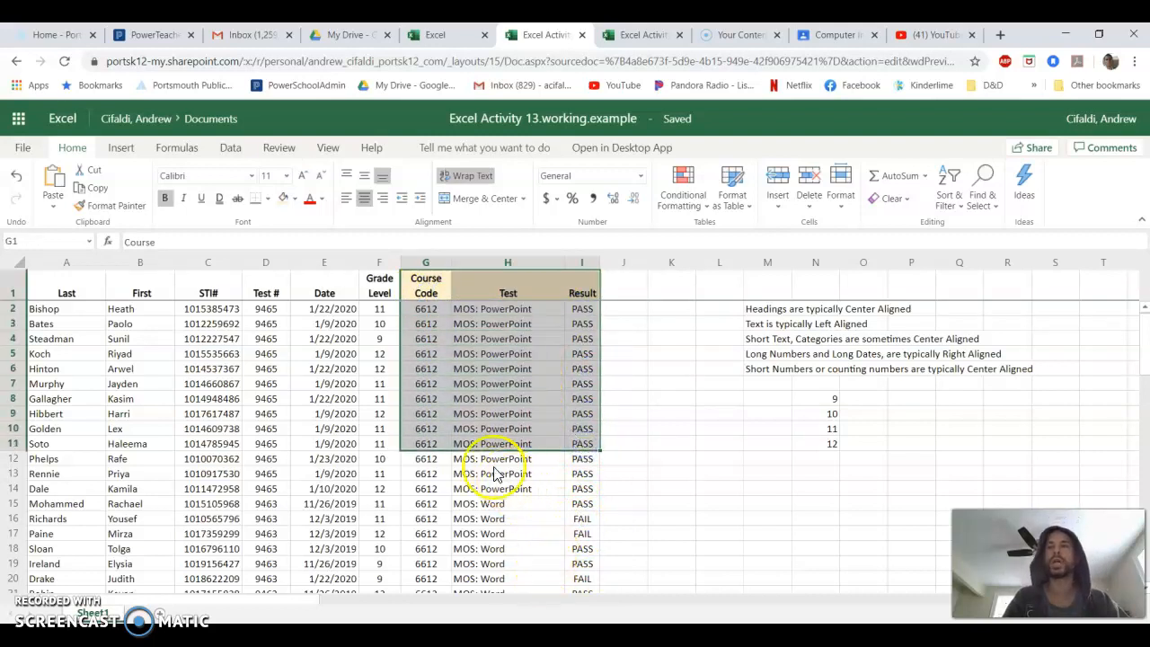
pyautogui.click(435, 261)
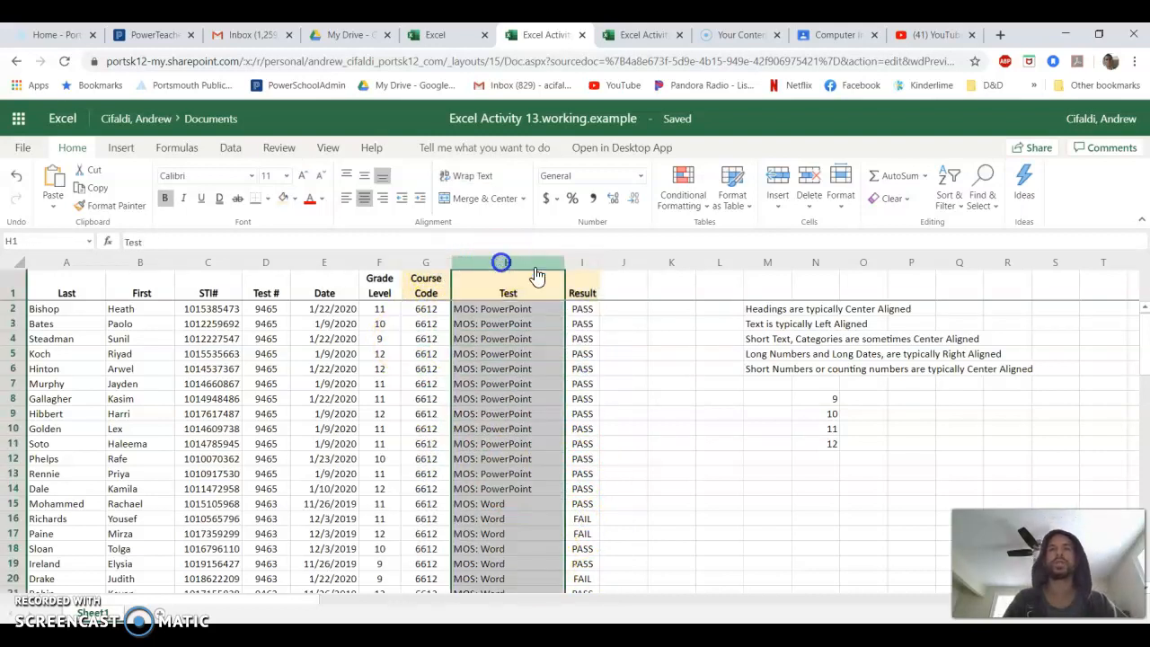
pyautogui.click(583, 266)
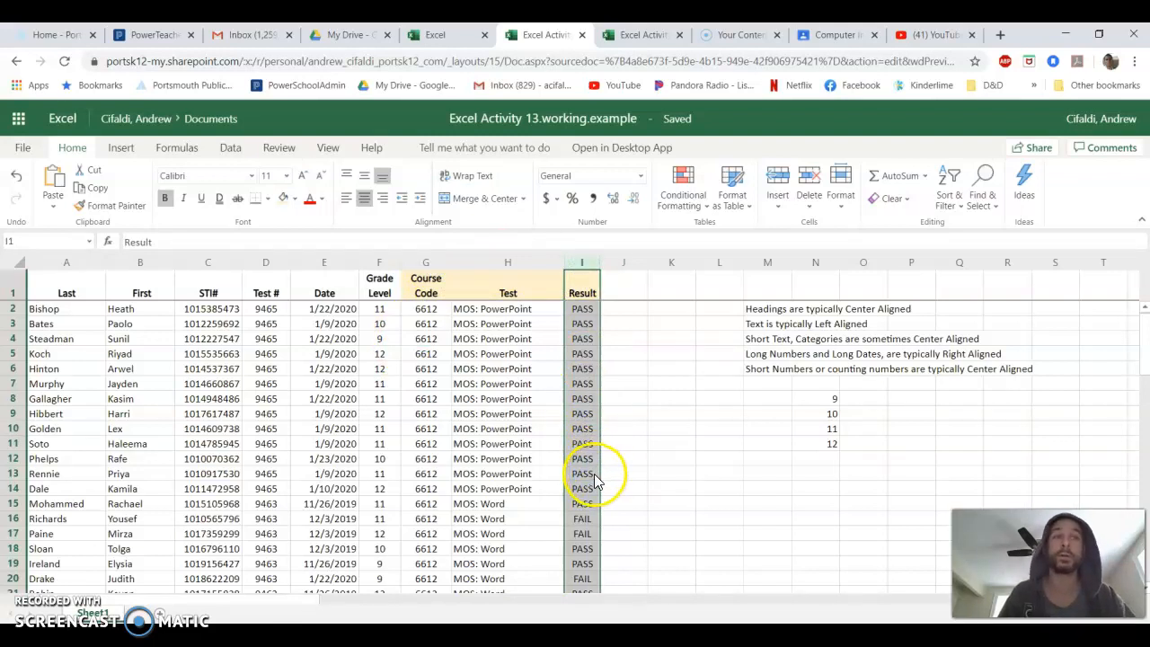